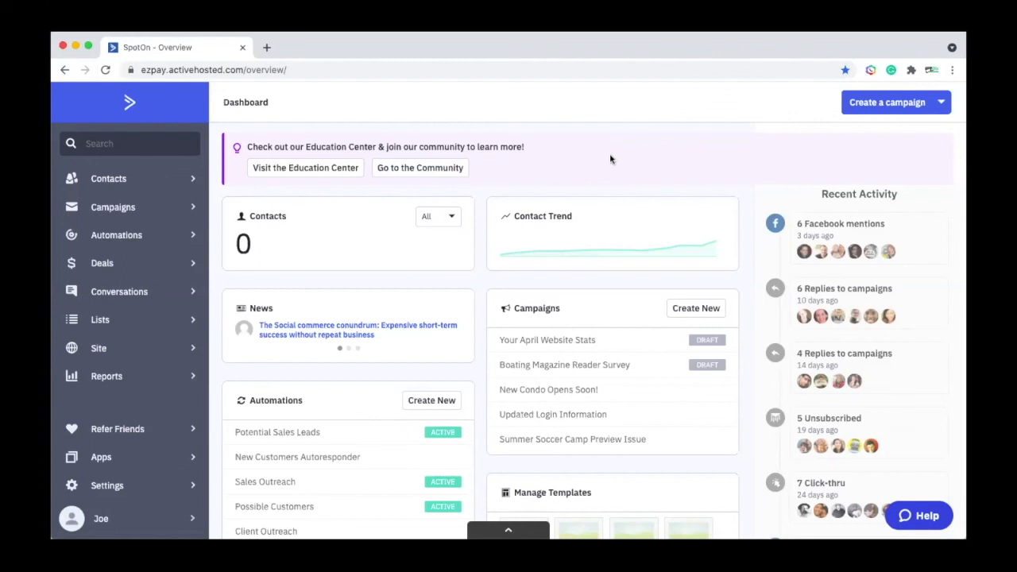
# - Create a contact list named "CDP General Follow Up"
pyautogui.click(101, 320)
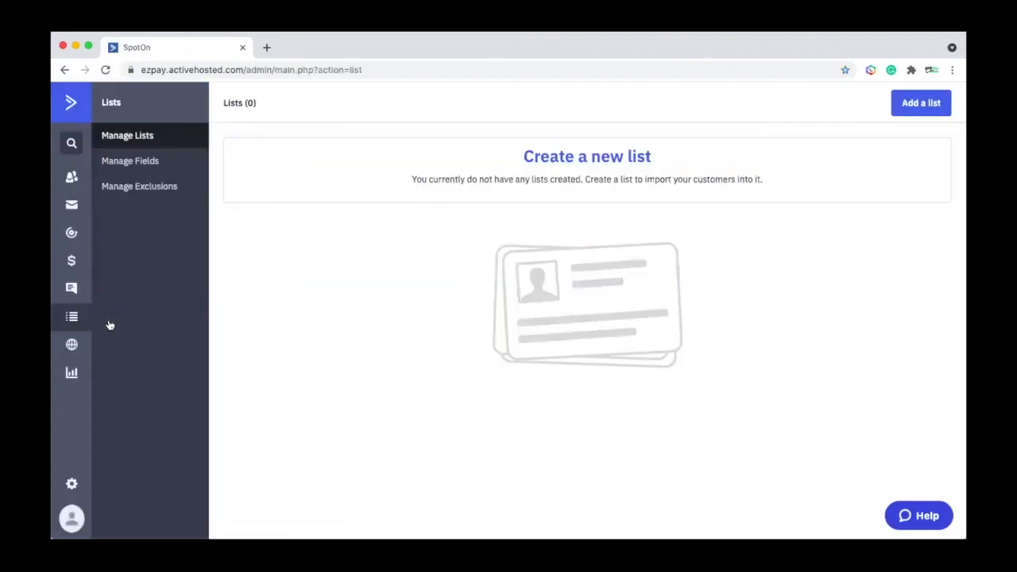
pyautogui.click(922, 107)
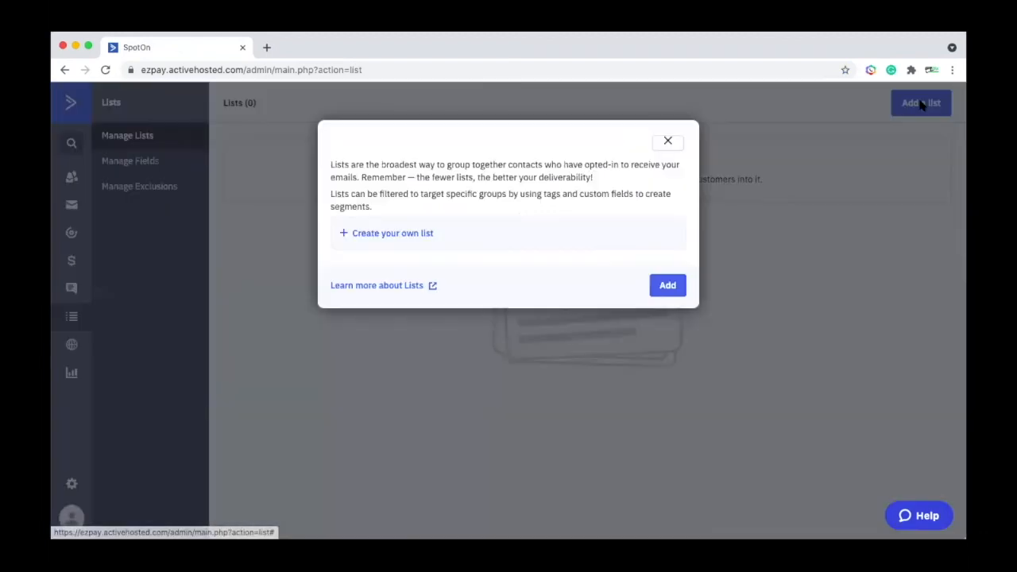
pyautogui.click(392, 233)
pyautogui.click(387, 246)
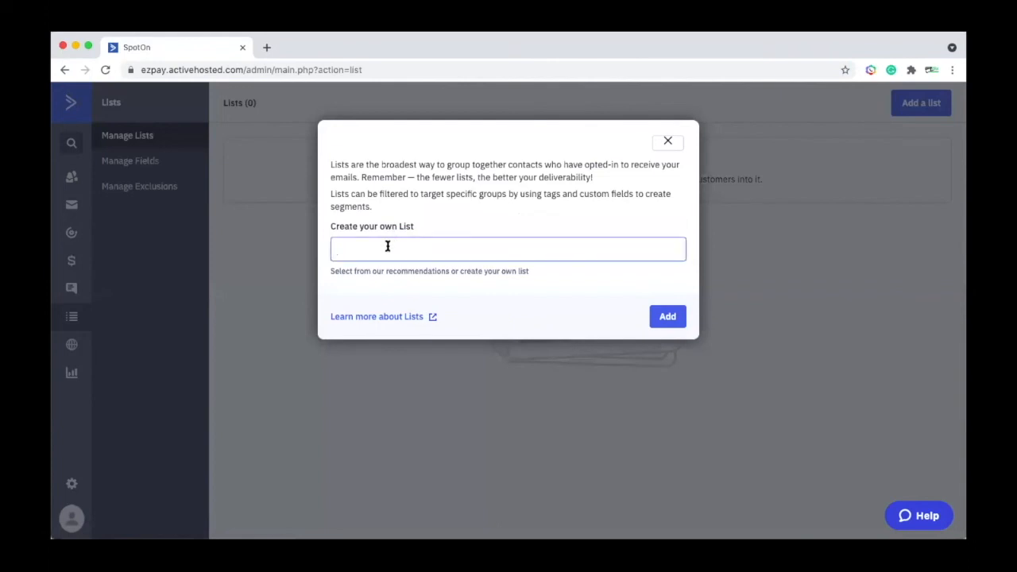
pyautogui.write('CDP General')
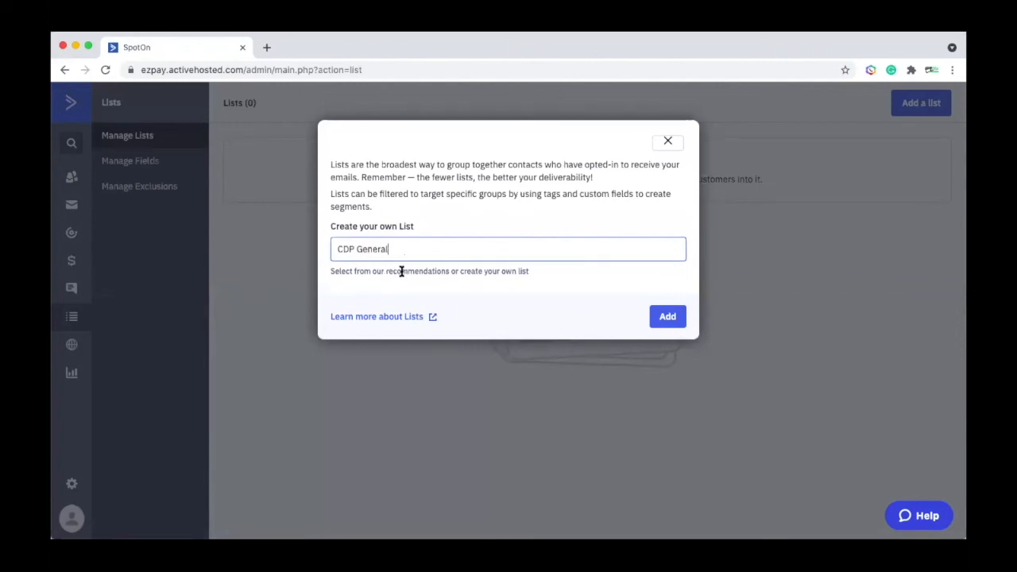
pyautogui.write('Follow Up')
pyautogui.click(659, 318)
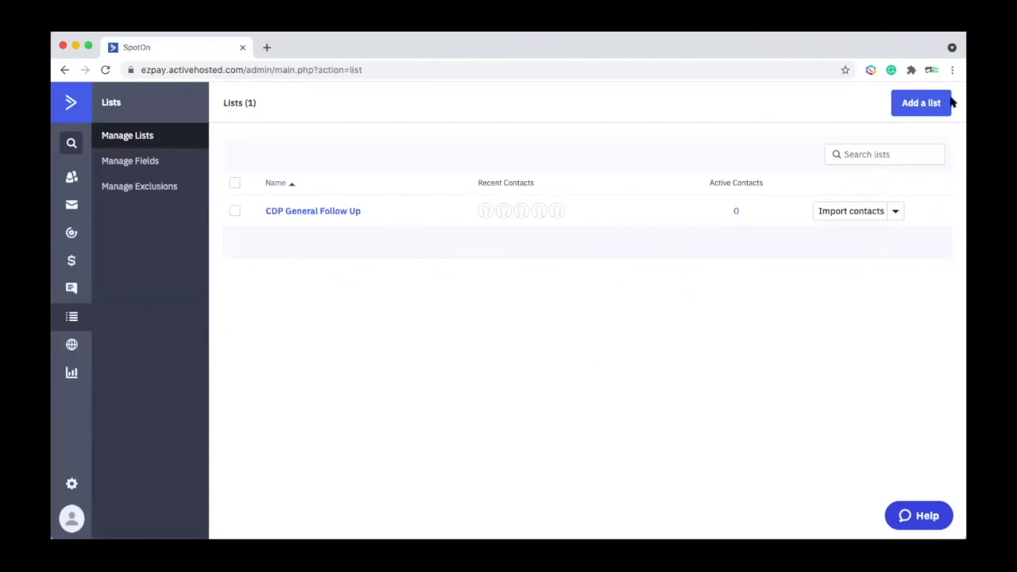
# - Add a second contact list named "Scheduled Appointment"
pyautogui.click(920, 103)
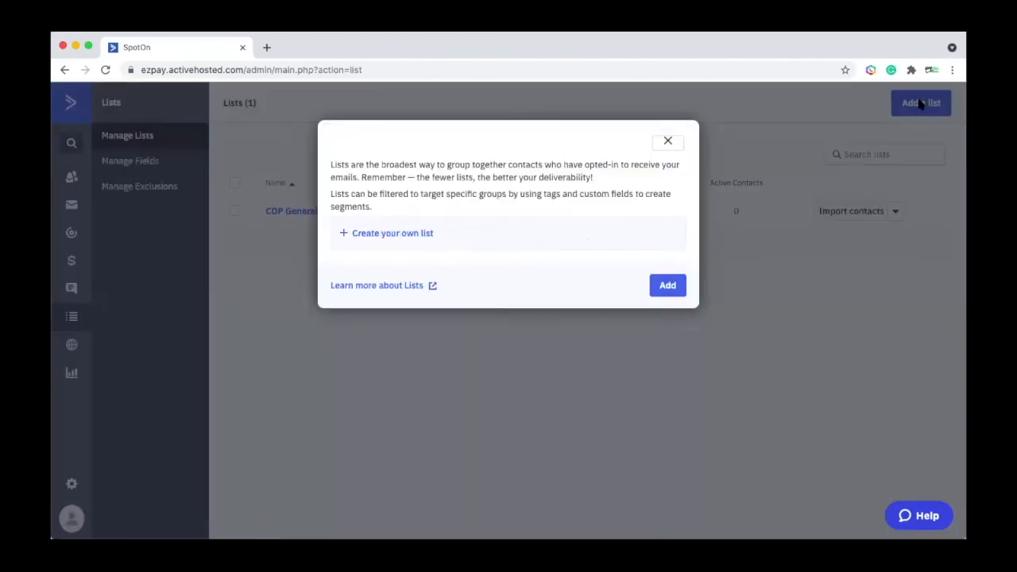
pyautogui.click(382, 234)
pyautogui.click(379, 248)
pyautogui.write('Scheduled')
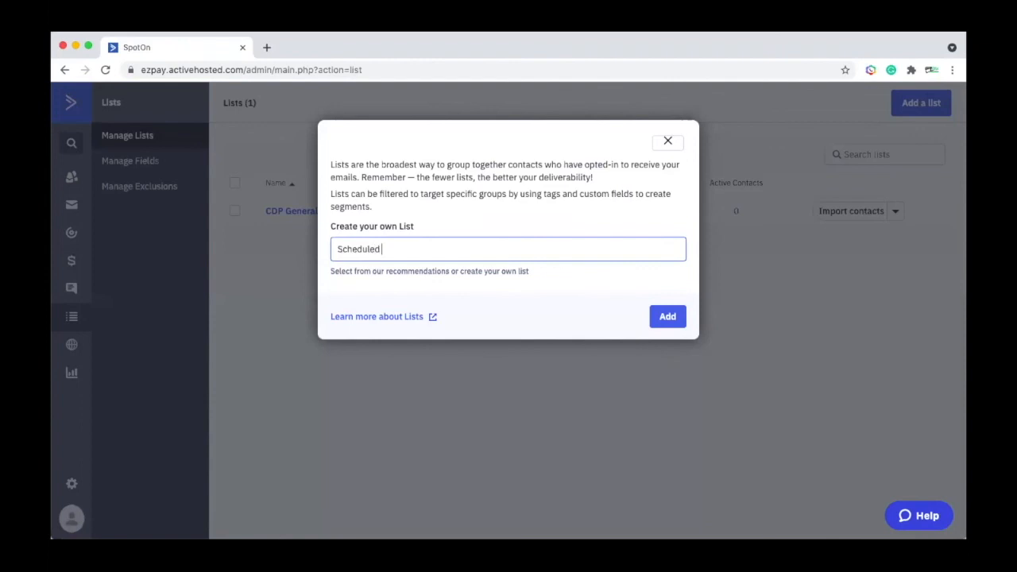
pyautogui.write(' Appointment')
pyautogui.click(466, 289)
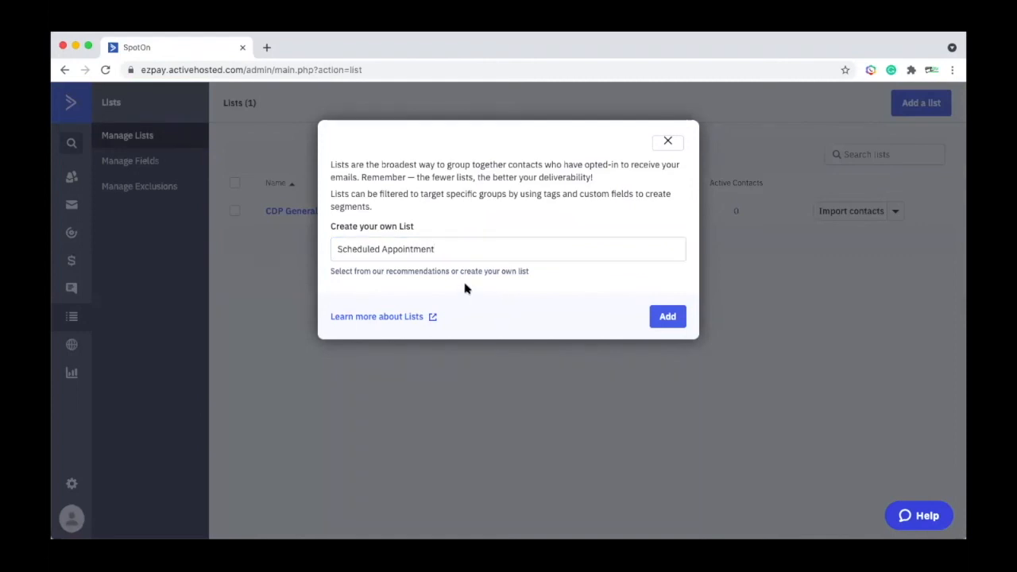
pyautogui.click(668, 317)
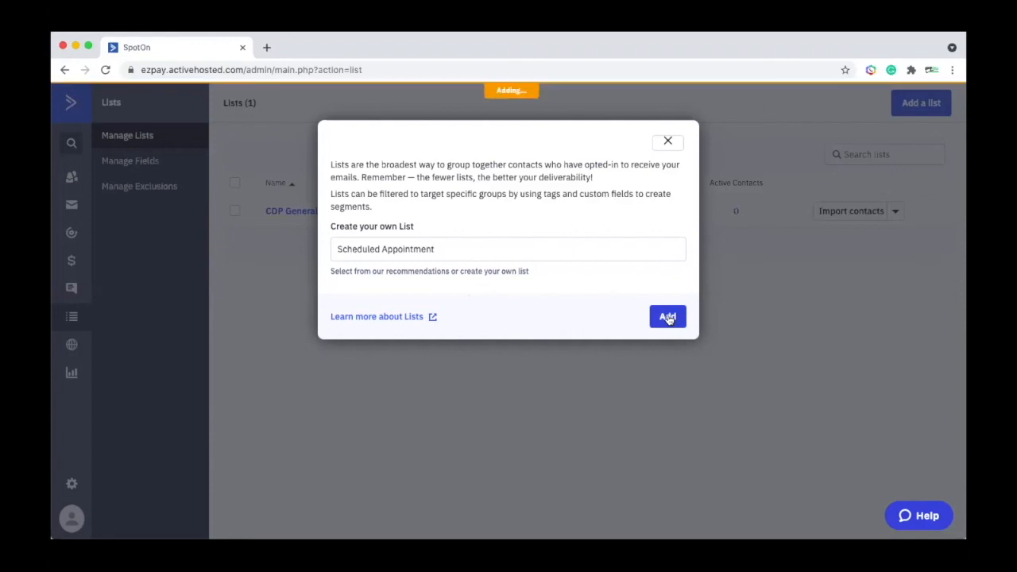
# - Start another contact list named "Client / Merchants" with the list URL google.com
pyautogui.click(919, 105)
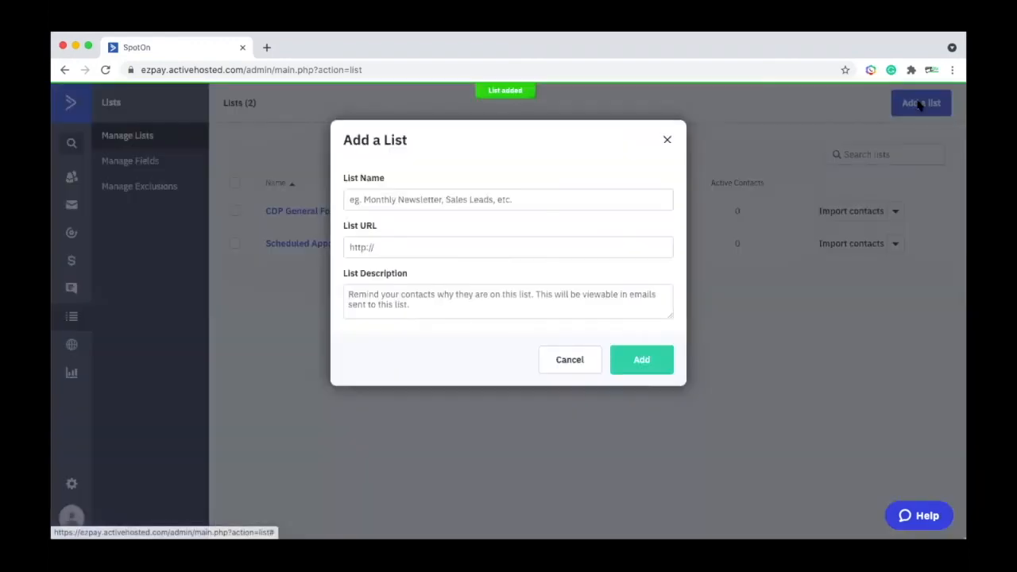
pyautogui.click(399, 199)
pyautogui.write('Client')
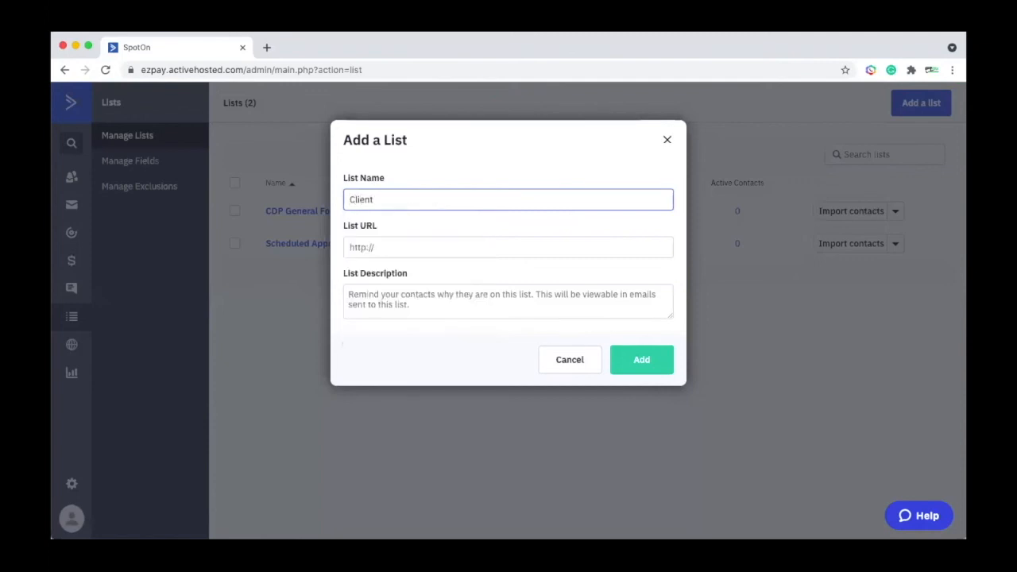
pyautogui.write(' / Merchants')
pyautogui.click(420, 250)
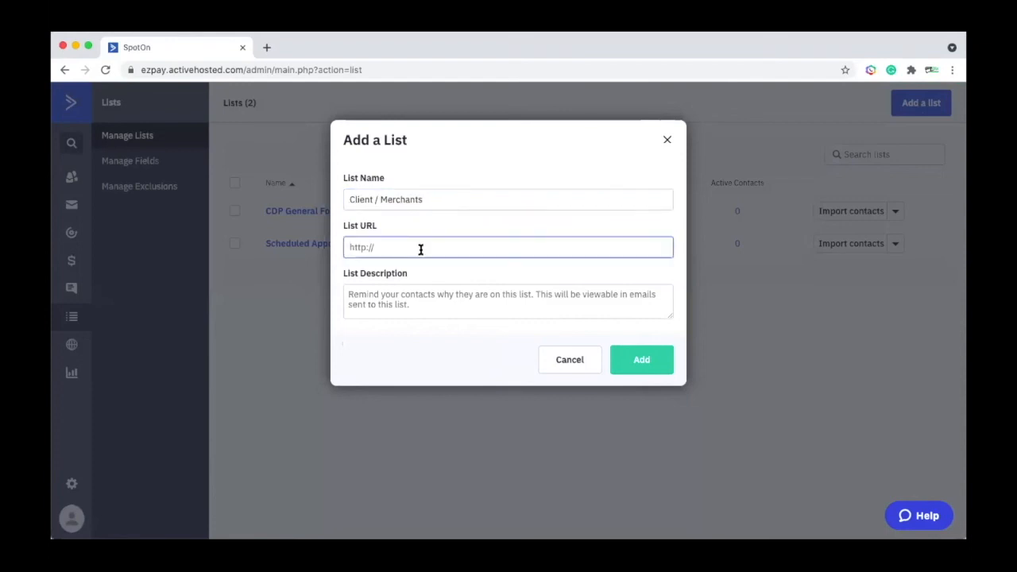
pyautogui.write('google.com')
# - Enter "Demo" as the description of the Client / Merchants list and add the list
pyautogui.click(357, 292)
pyautogui.write('Dmeo')
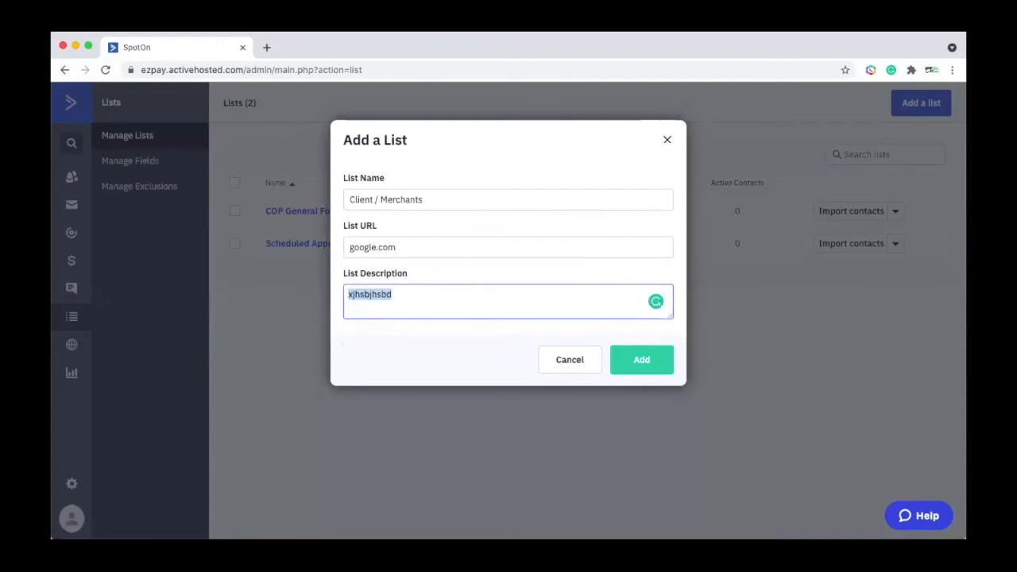
pyautogui.press('BackSpace')
pyautogui.press('BackSpace')
pyautogui.press('BackSpace')
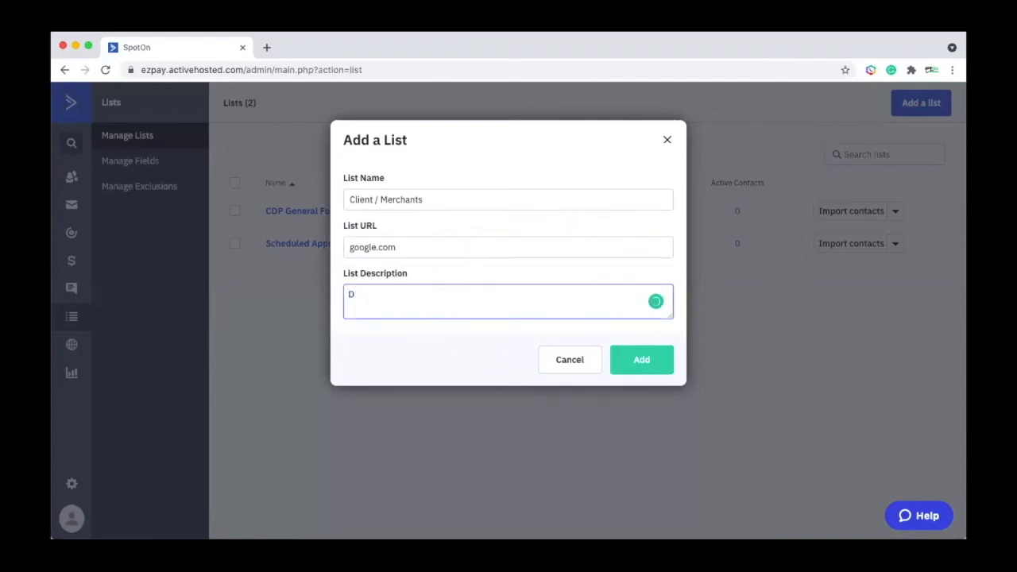
pyautogui.write('emo')
pyautogui.click(631, 361)
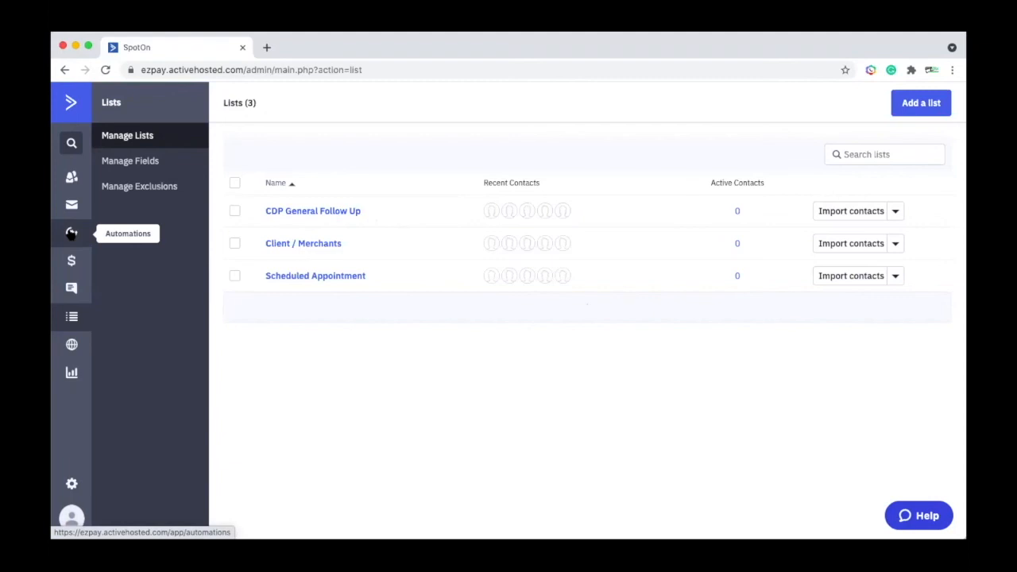
# - Create a new automation using the Start from Scratch recipe
pyautogui.click(72, 234)
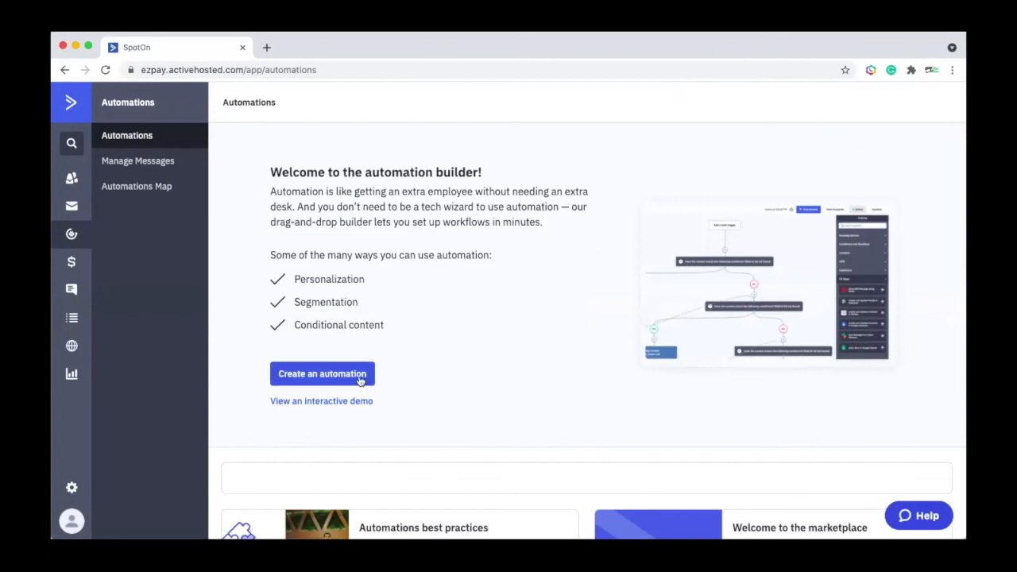
pyautogui.click(318, 378)
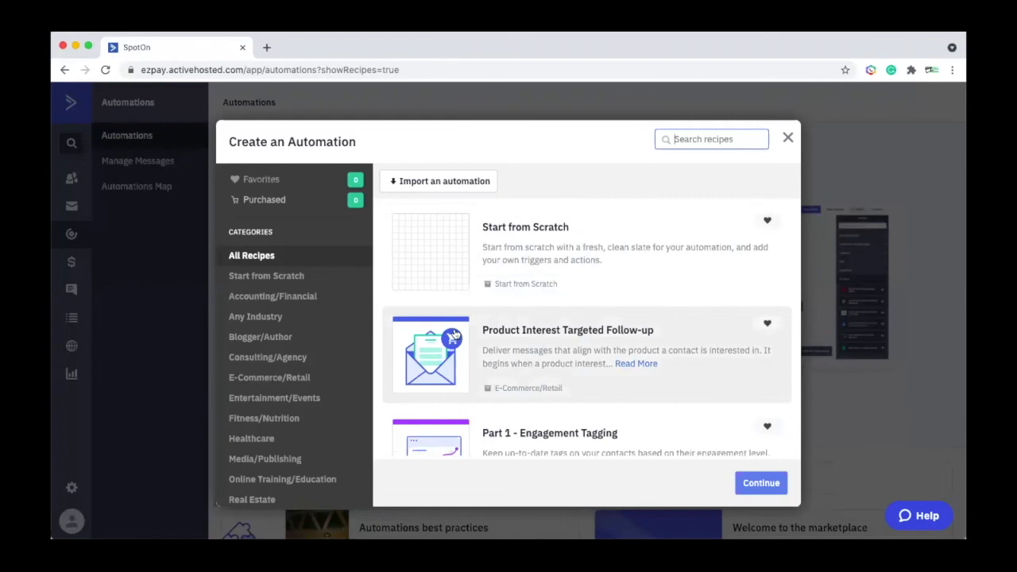
pyautogui.scroll(-5, 465, 394)
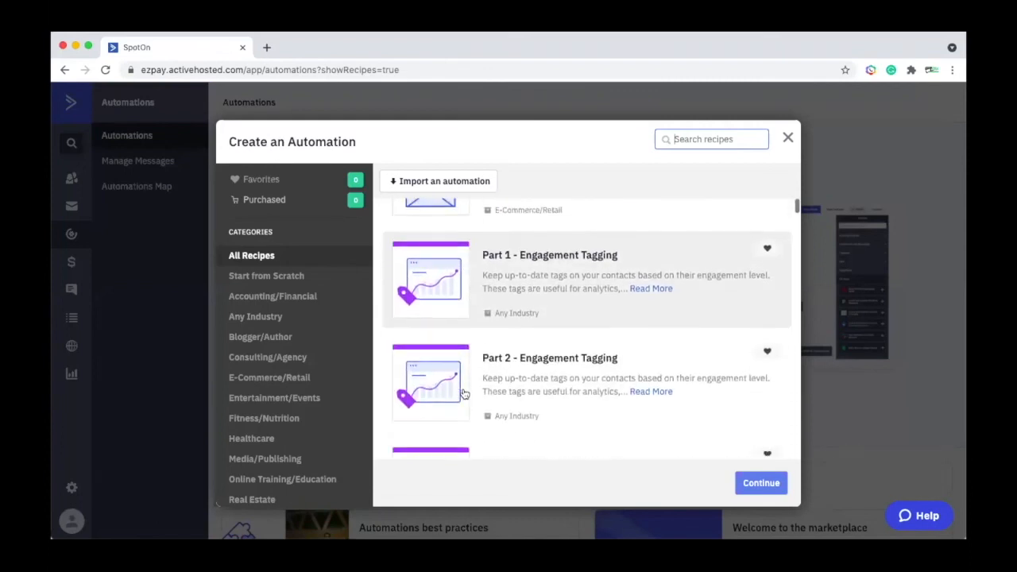
pyautogui.scroll(-6, 464, 394)
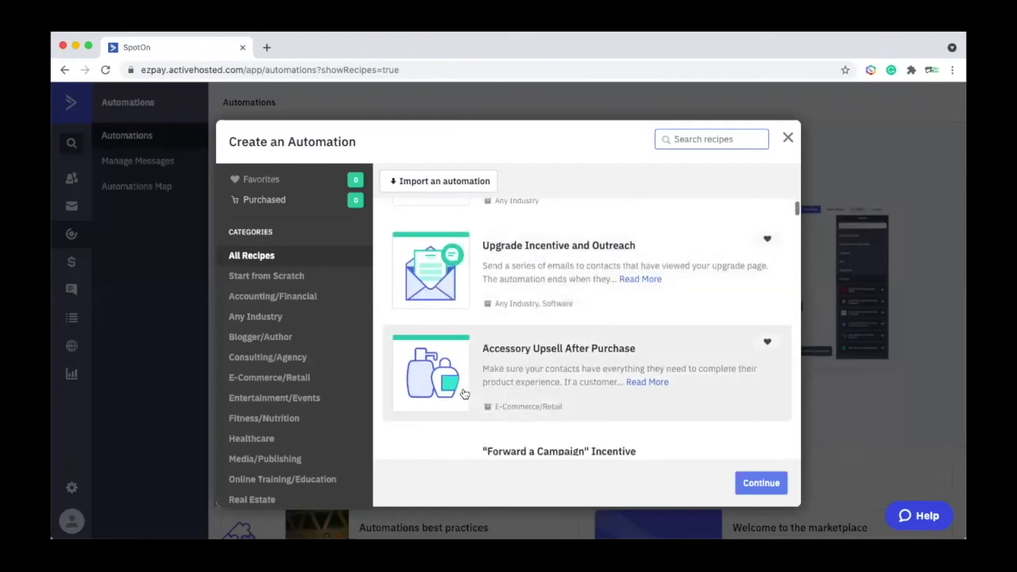
pyautogui.scroll(-6, 465, 395)
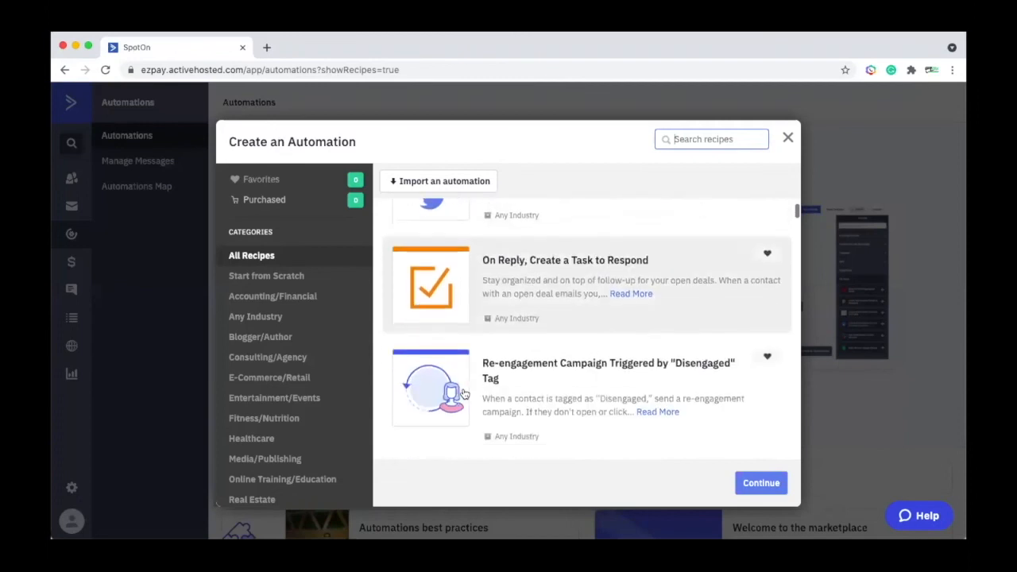
pyautogui.scroll(-3, 464, 394)
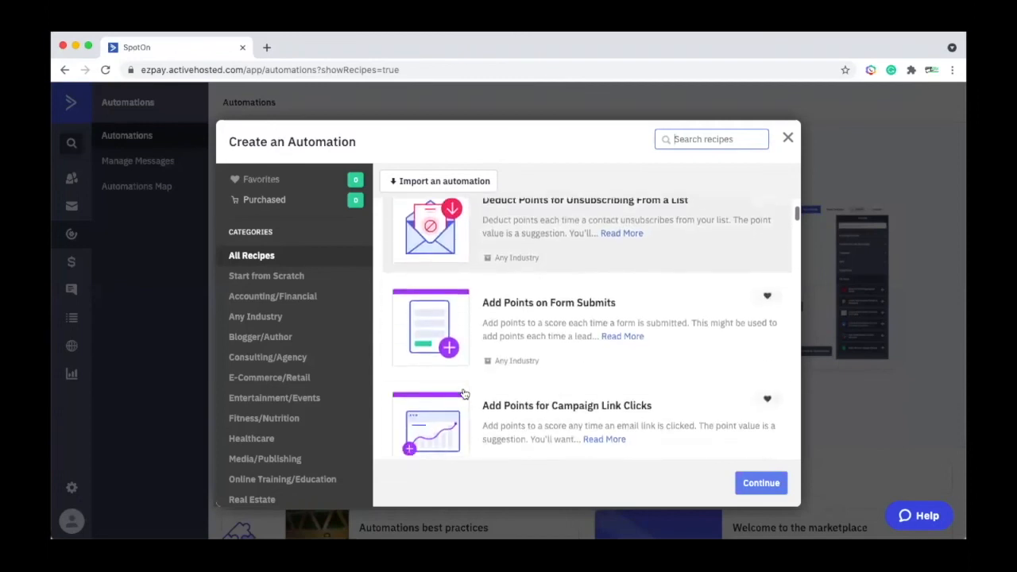
pyautogui.scroll(8, 464, 394)
pyautogui.scroll(5, 464, 394)
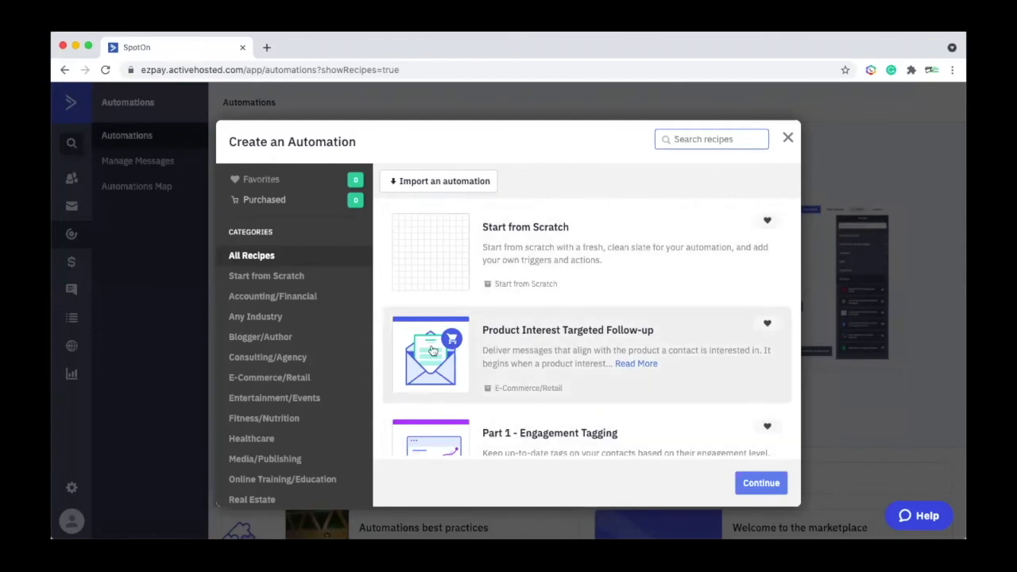
pyautogui.click(430, 266)
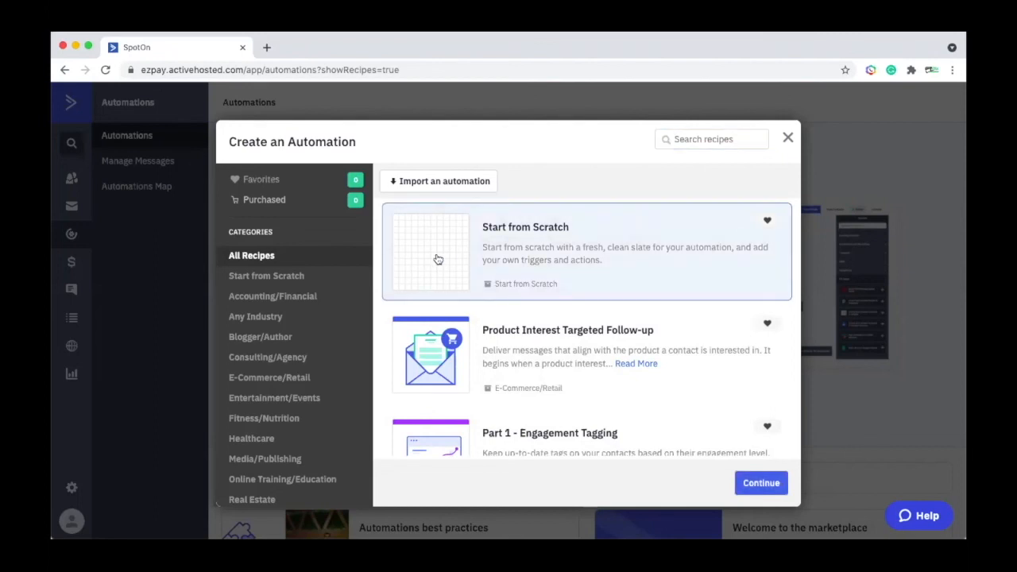
pyautogui.click(761, 485)
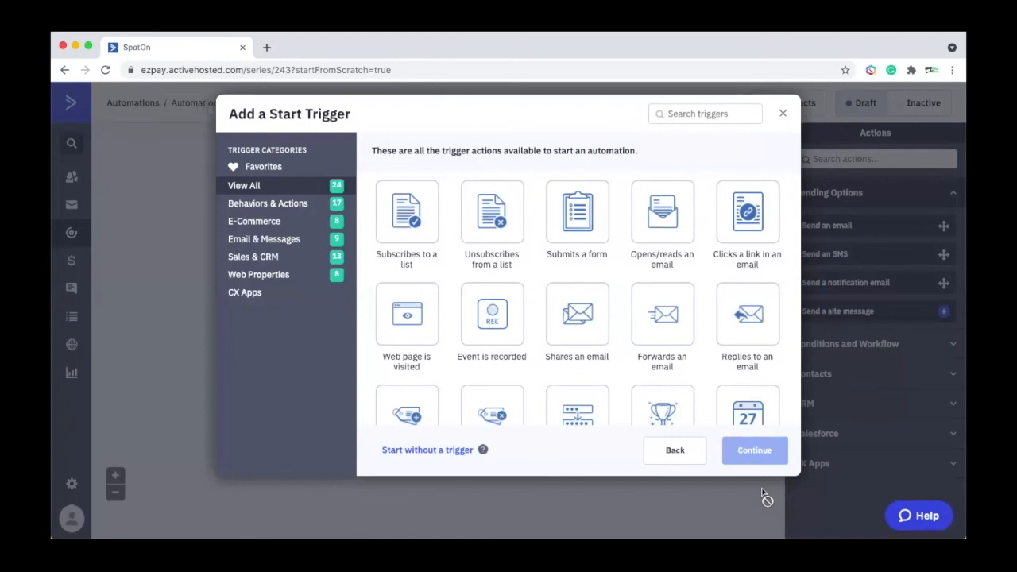
# - Add a start trigger that fires when a contact subscribes to the CDP General Follow Up list
pyautogui.click(407, 214)
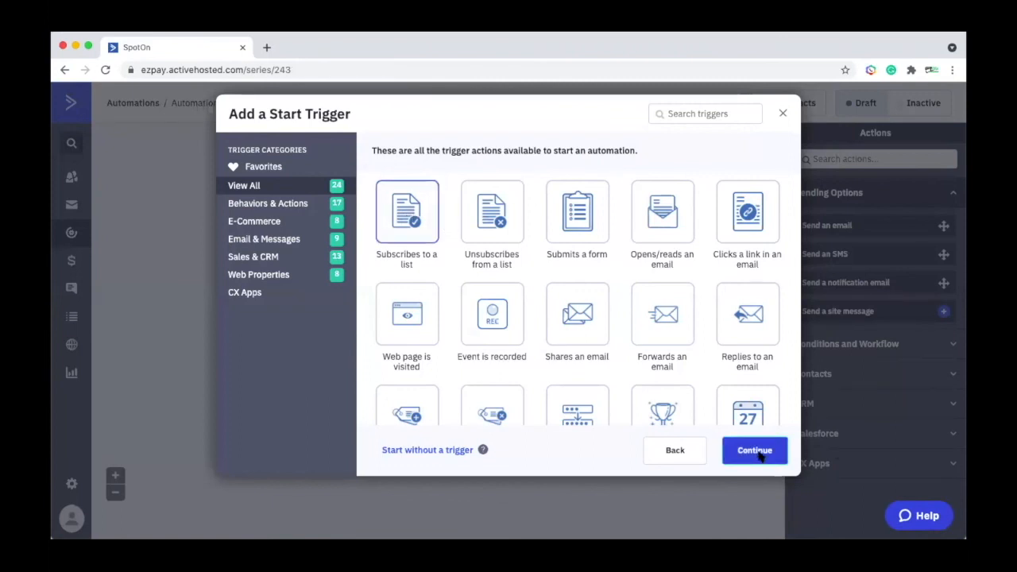
pyautogui.click(756, 452)
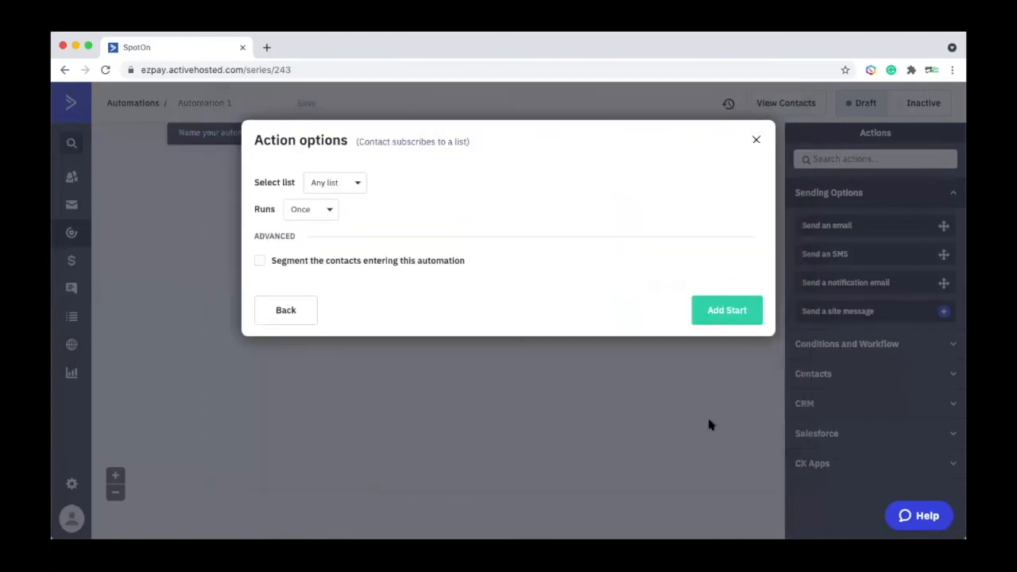
pyautogui.click(355, 185)
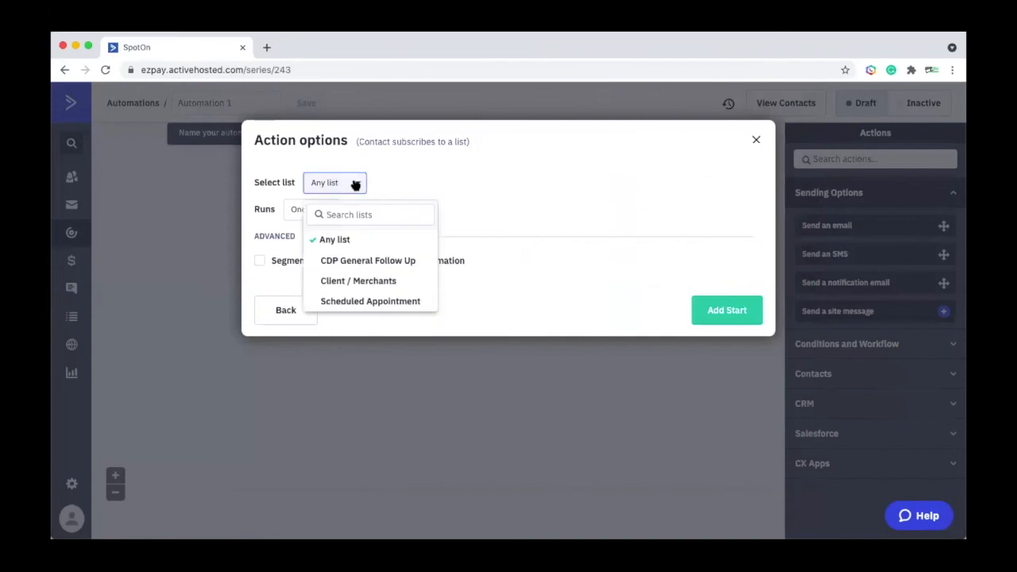
pyautogui.click(364, 264)
pyautogui.click(722, 308)
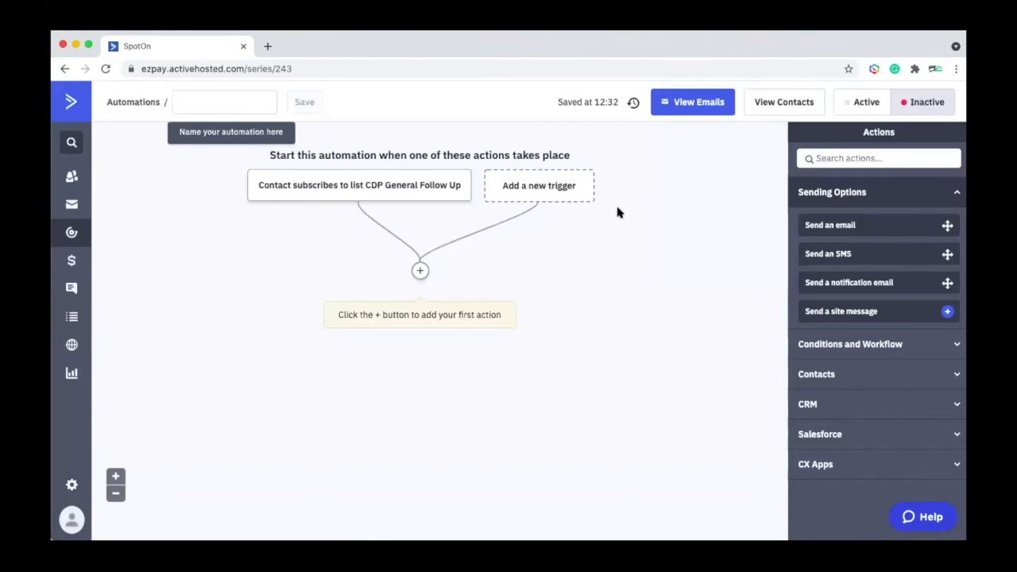
# - Add a send-email action below the trigger and create a new email for it named "DEMO1 Follow Up General List"
pyautogui.click(420, 271)
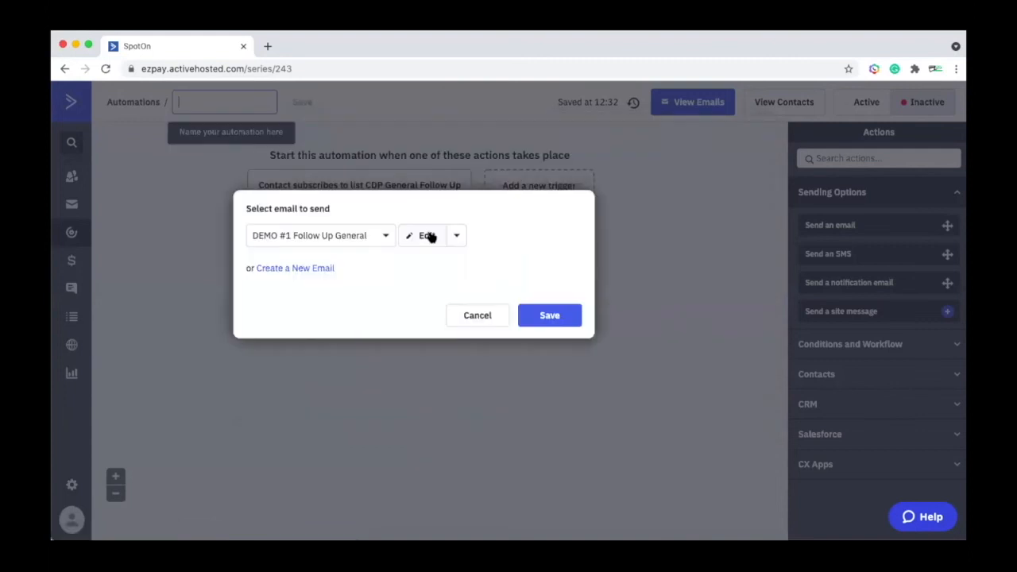
pyautogui.click(289, 269)
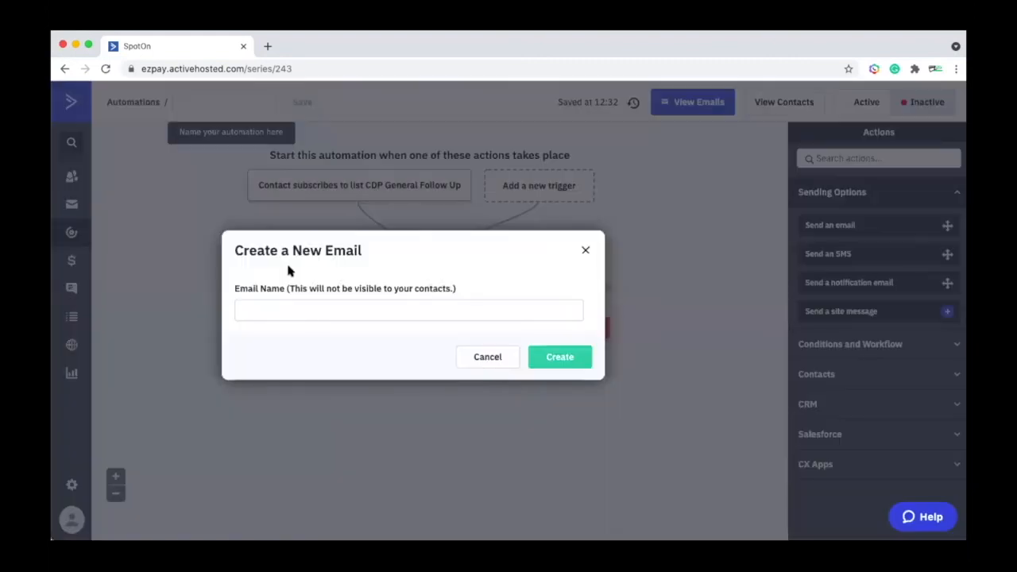
pyautogui.click(267, 310)
pyautogui.write('DEMO')
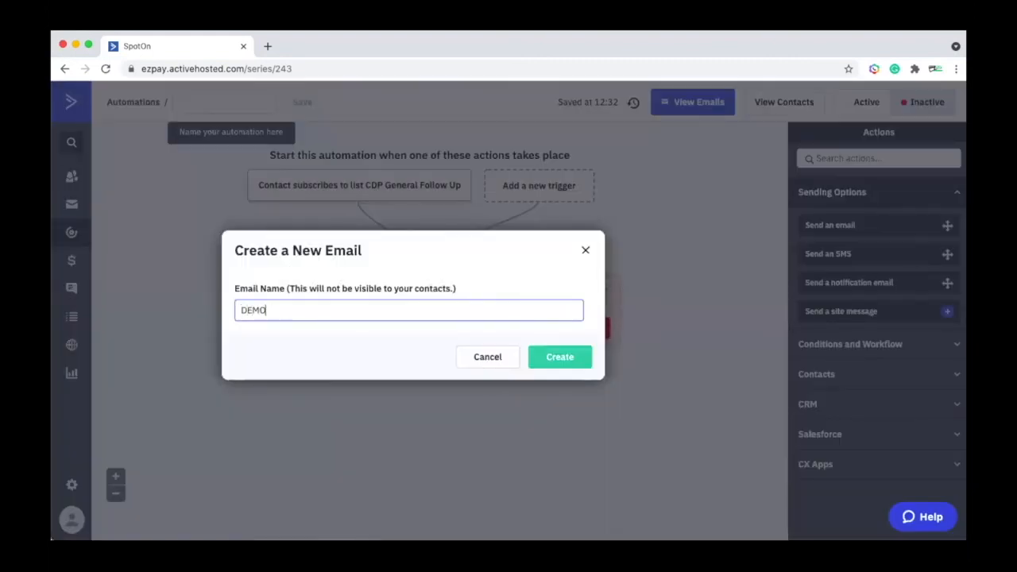
pyautogui.write('1 Follow Up General List')
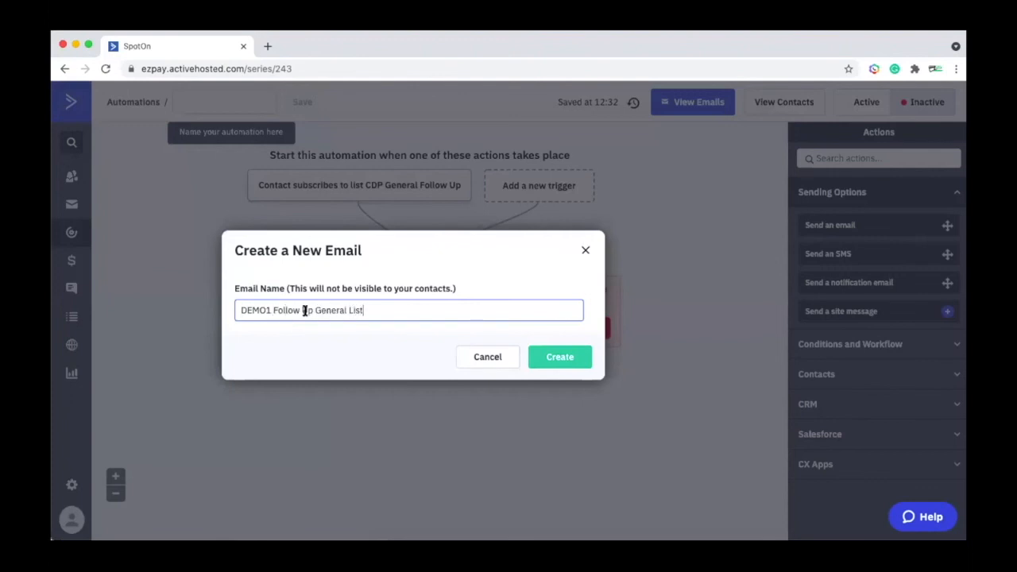
pyautogui.click(559, 357)
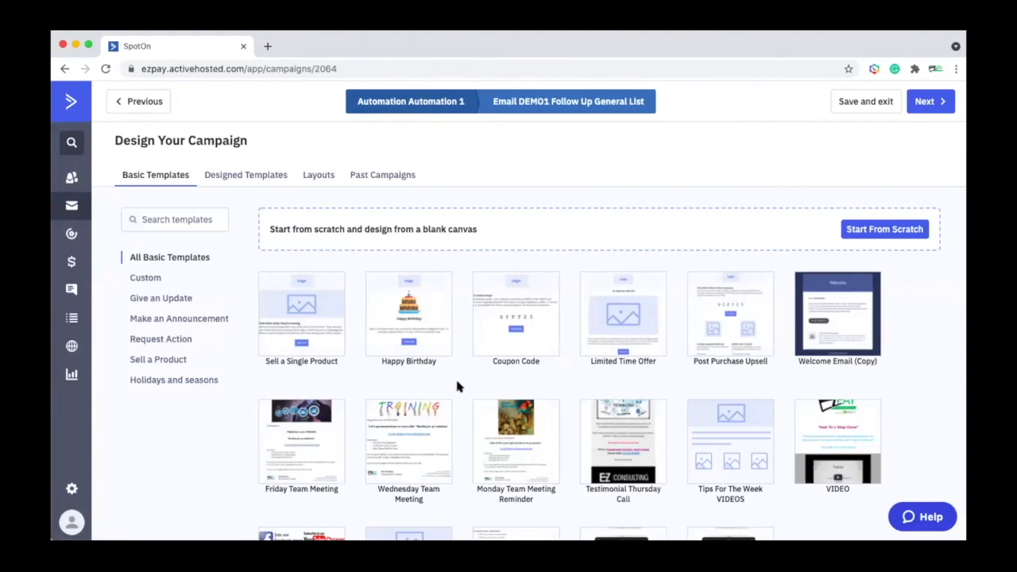
# - Select the Personal Email (Copy) template for the campaign design
pyautogui.scroll(-3, 457, 386)
pyautogui.scroll(-1, 457, 386)
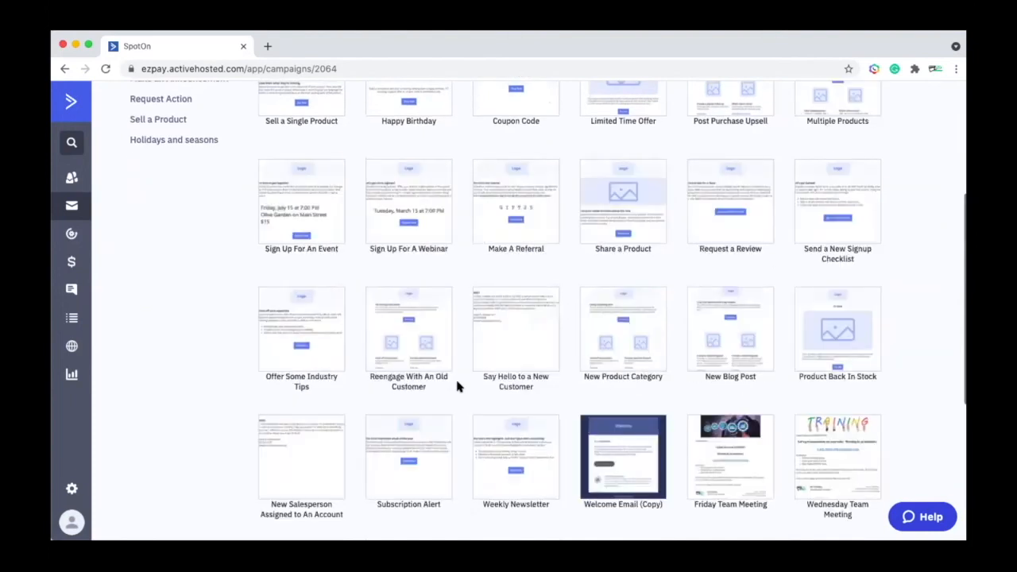
pyautogui.scroll(-4, 457, 386)
pyautogui.moveTo(295, 423)
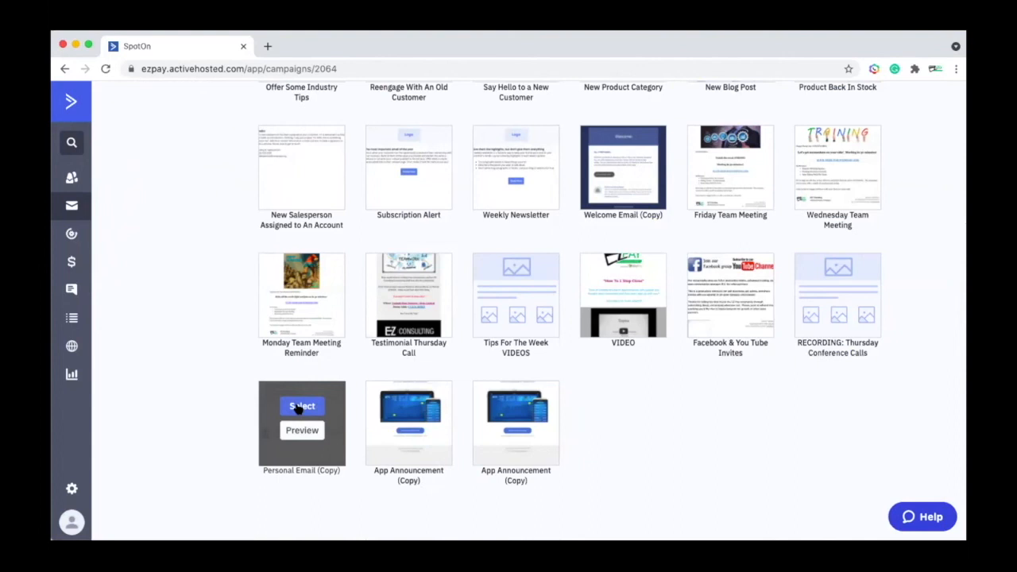
pyautogui.click(301, 407)
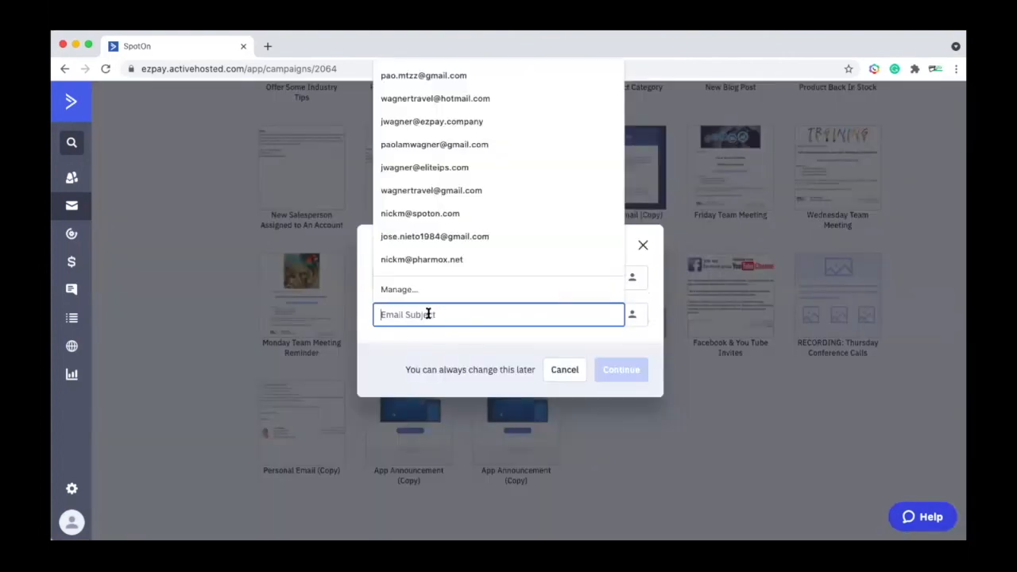
# - Set the email subject to "Here is the info you requested %FIRSTNAME%" and continue to the email designer
pyautogui.write('Here is the info y')
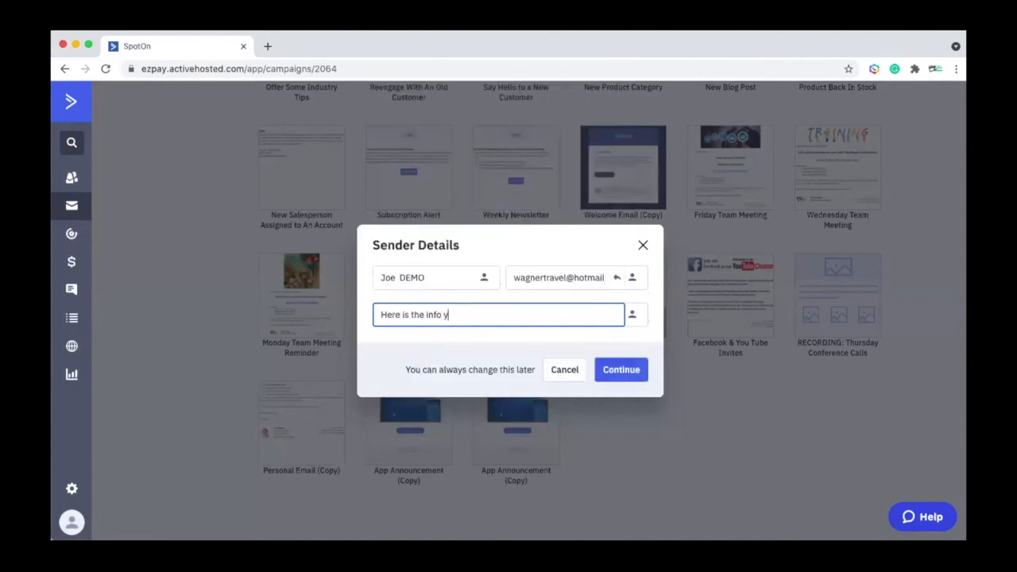
pyautogui.write('ou requested %FIRSTNAME%')
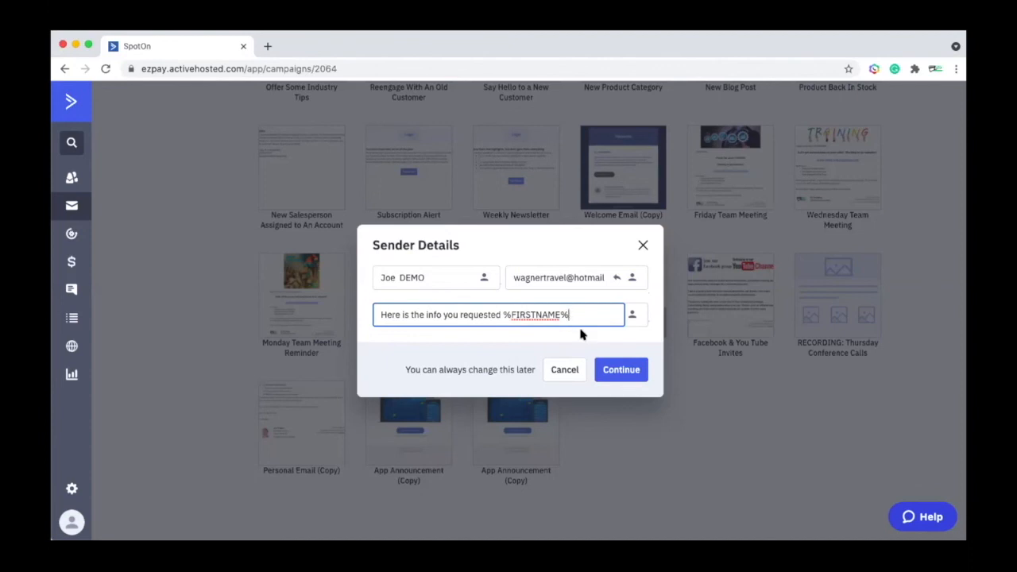
pyautogui.click(623, 371)
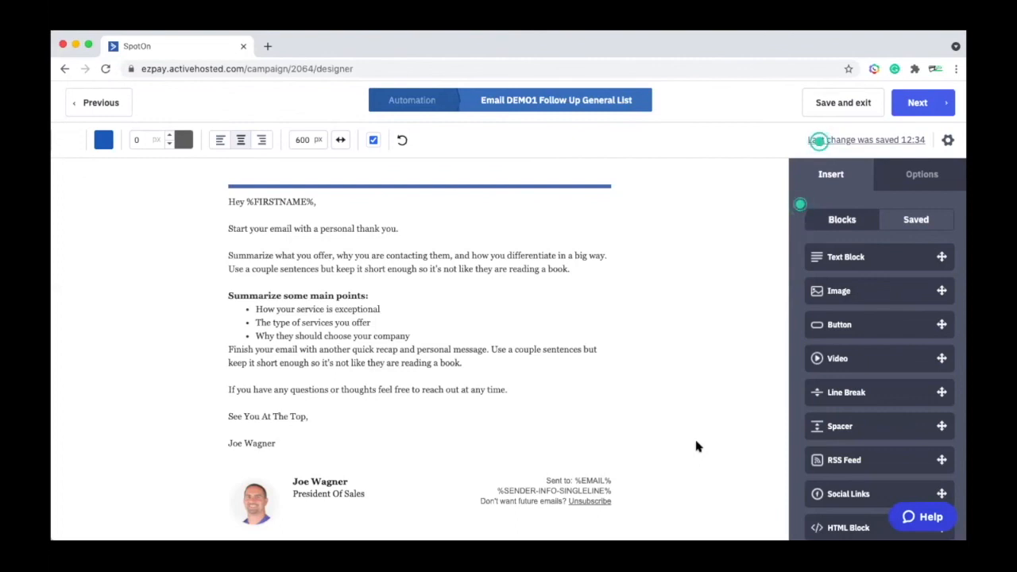
# - Replace the template body text with the copied cash discount follow-up message and add a comma after the %FIRSTNAME% greeting
pyautogui.moveTo(280, 443); pyautogui.dragTo(225, 202)
pyautogui.press('super+v')
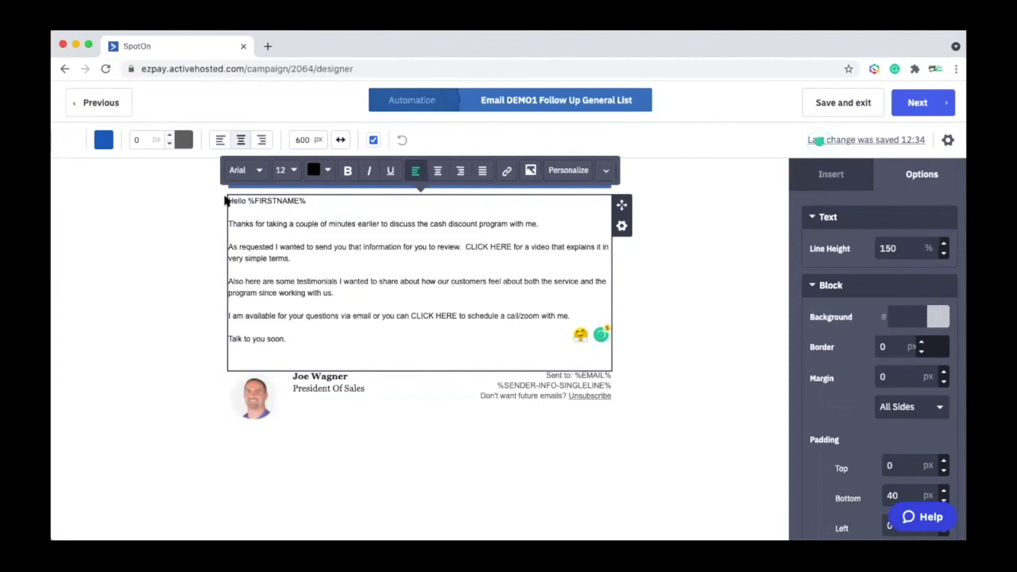
pyautogui.click(311, 201)
pyautogui.write(',')
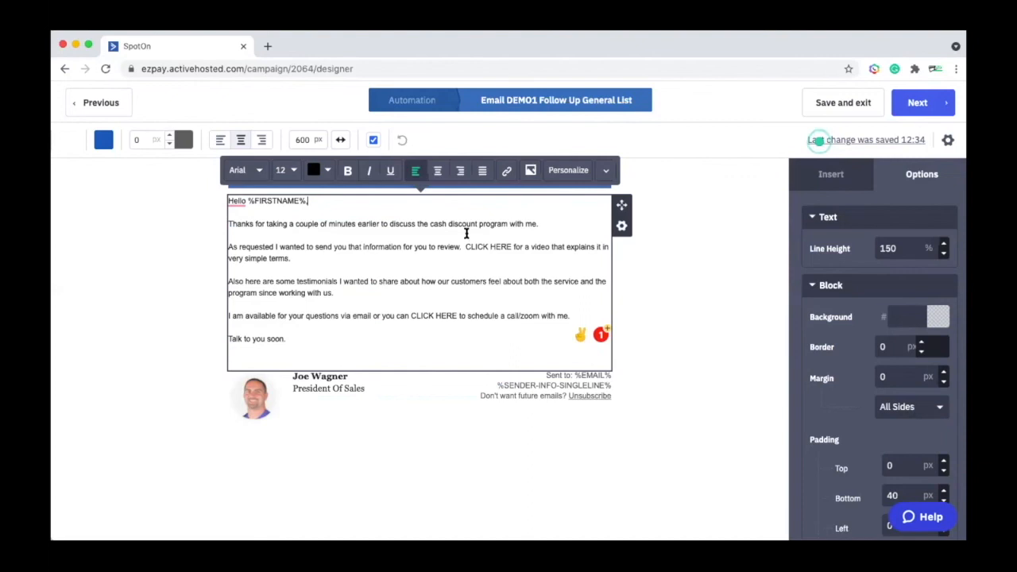
# - Review the CLICK HERE placeholders and the testimonials mention in the email body
pyautogui.moveTo(465, 247); pyautogui.dragTo(509, 245)
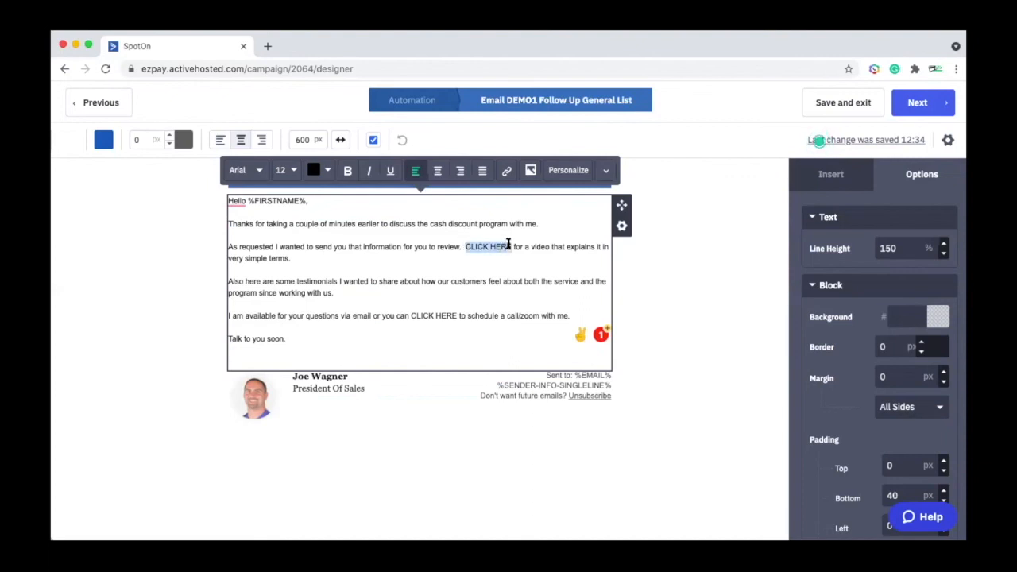
pyautogui.click(414, 255)
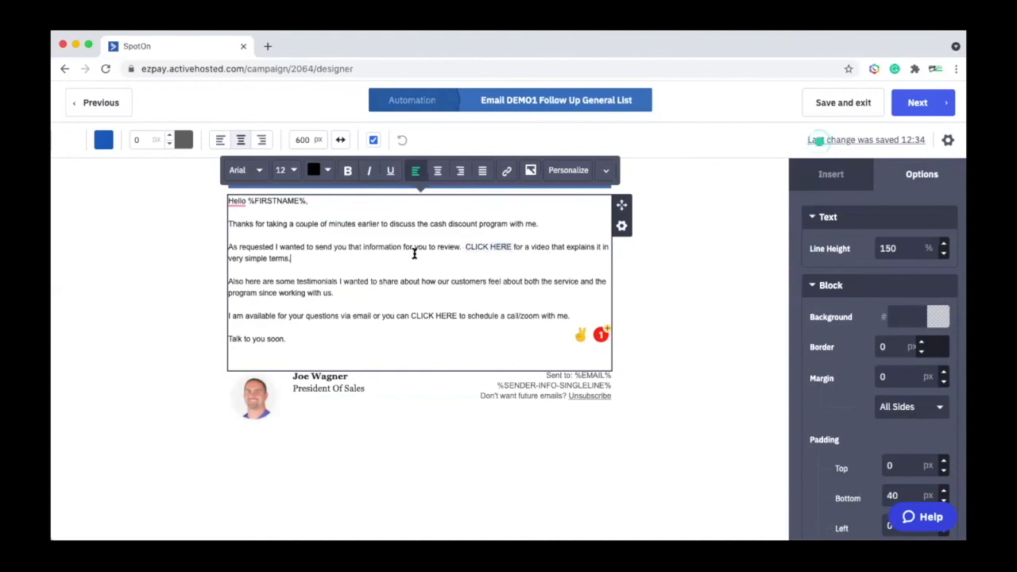
pyautogui.moveTo(294, 281); pyautogui.dragTo(347, 280)
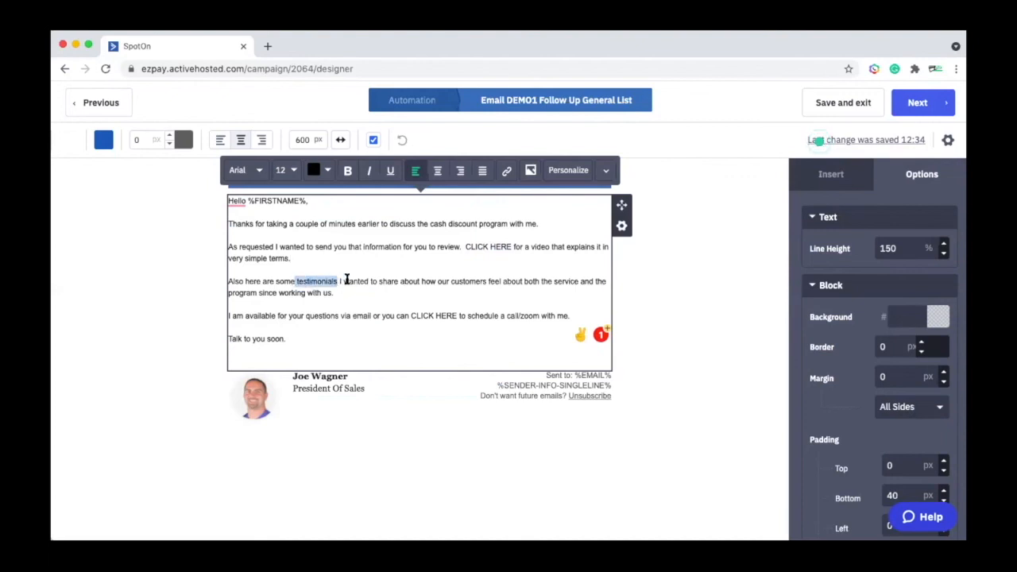
pyautogui.click(346, 280)
pyautogui.moveTo(410, 316); pyautogui.dragTo(453, 316)
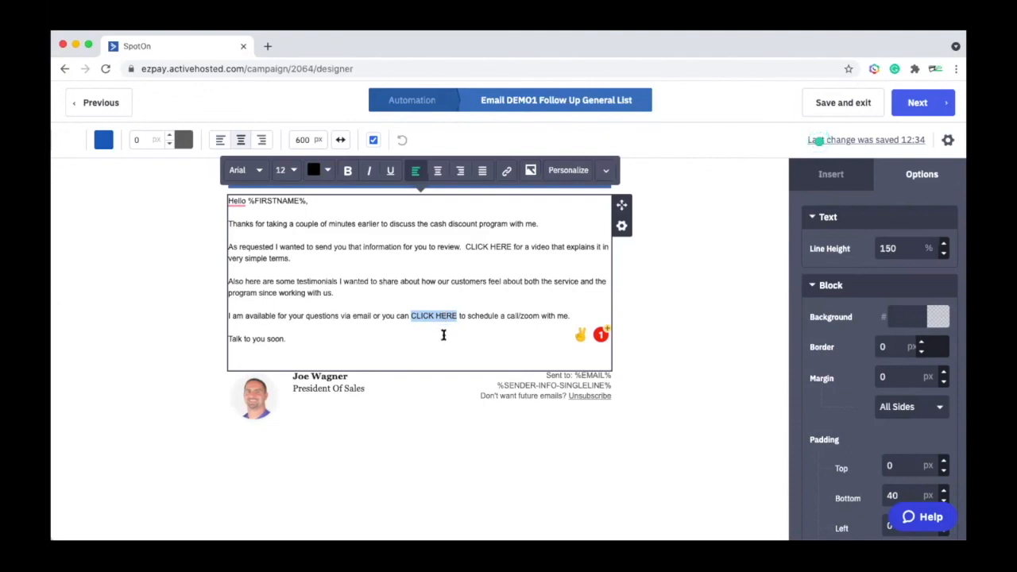
pyautogui.click(454, 326)
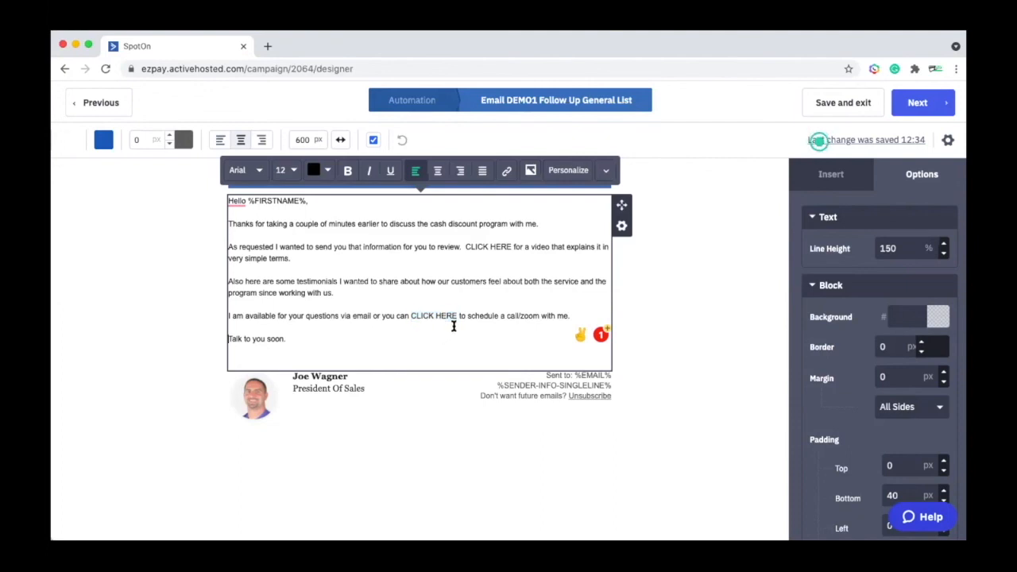
pyautogui.click(510, 246)
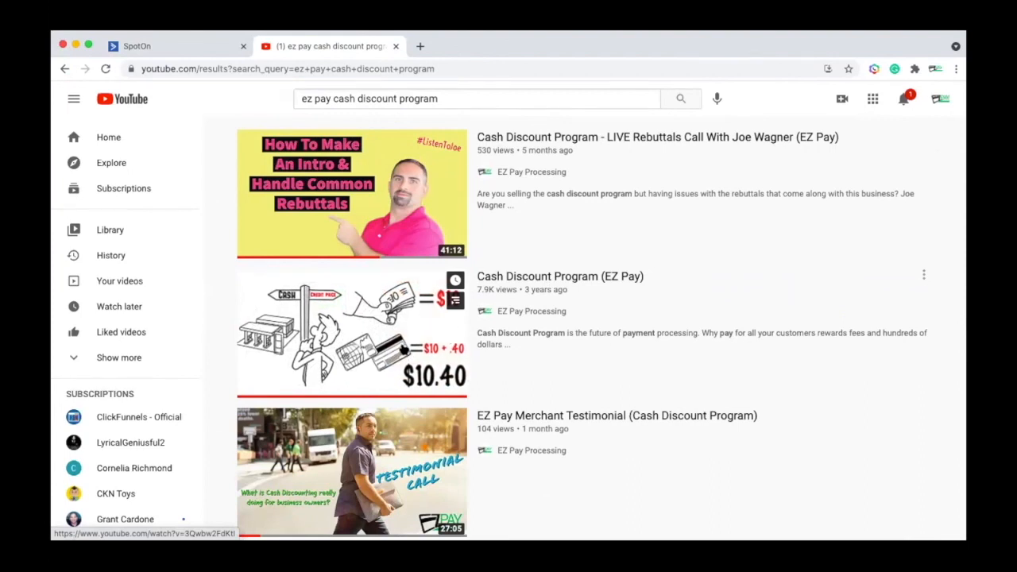
# - On YouTube, open the Cash Discount Program (EZ Pay) explainer video and copy its share link
pyautogui.click(403, 350)
pyautogui.click(557, 497)
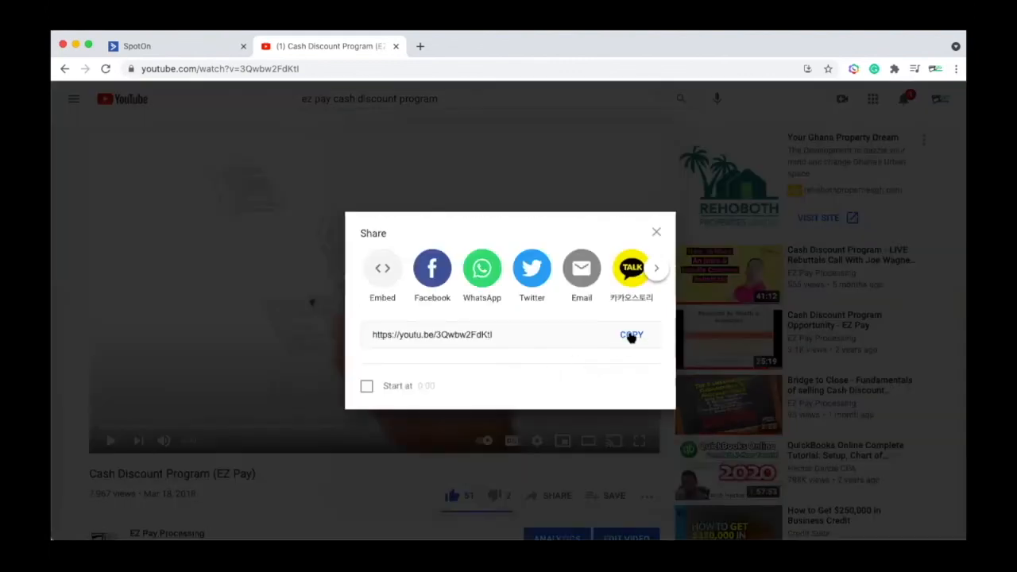
pyautogui.click(631, 335)
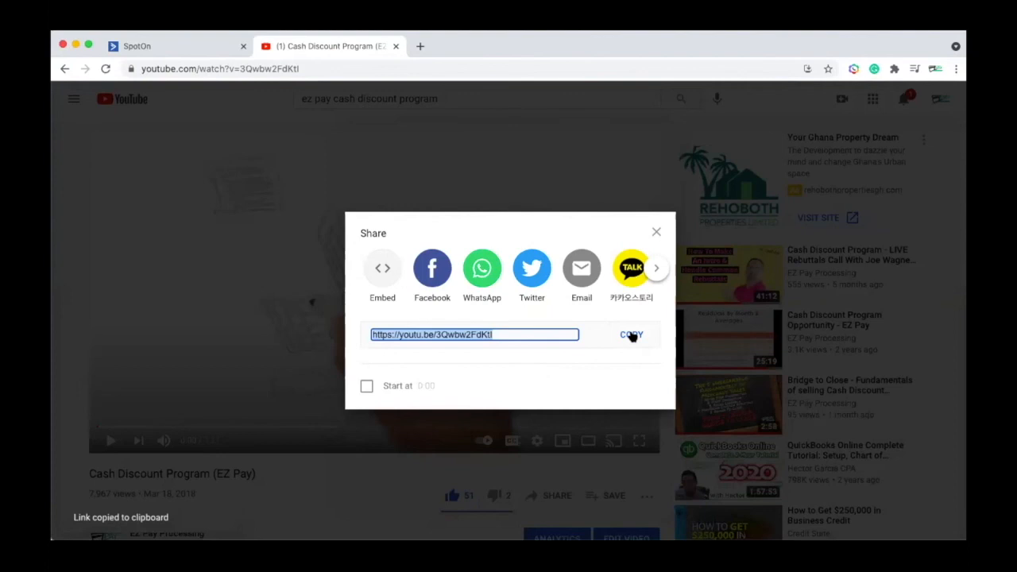
# - Back in the ActiveCampaign email, start a link on the first CLICK HERE and enter the copied explainer video URL
pyautogui.click(176, 46)
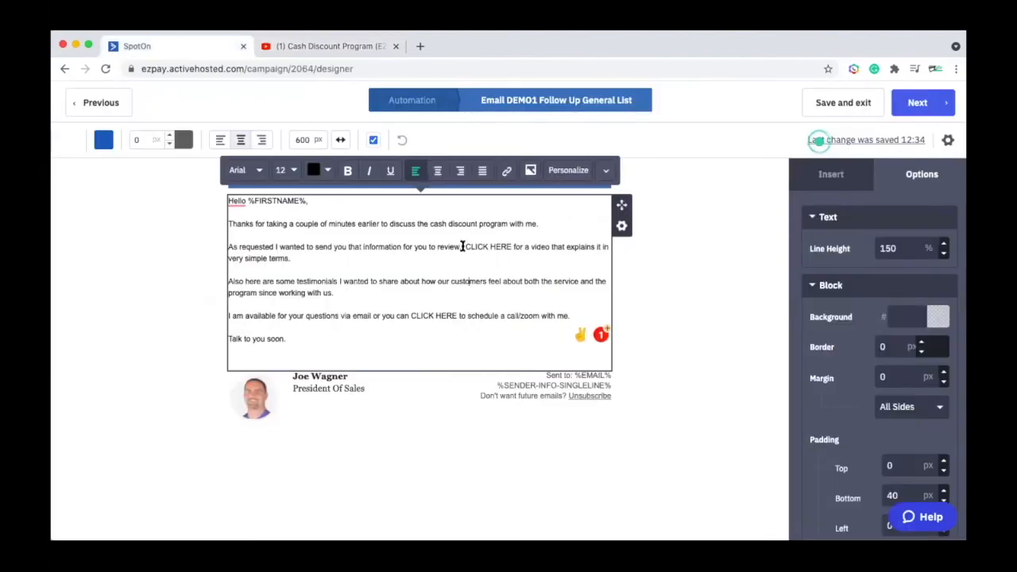
pyautogui.moveTo(465, 246); pyautogui.dragTo(513, 246)
pyautogui.click(507, 171)
pyautogui.press('super+v')
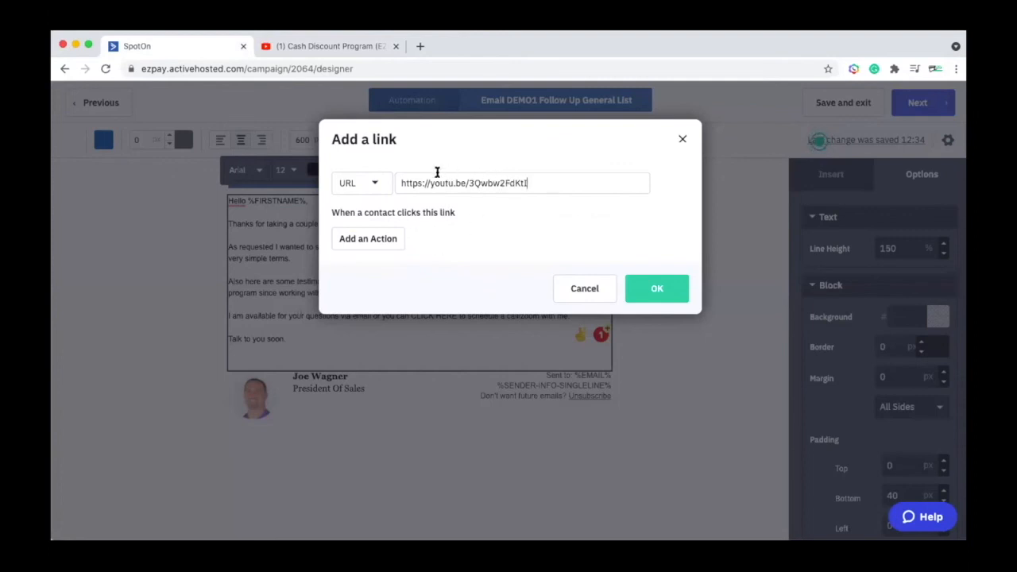
# - Add a link action that adds the tag "Watched CDP Explainer Video" and save the link
pyautogui.click(368, 239)
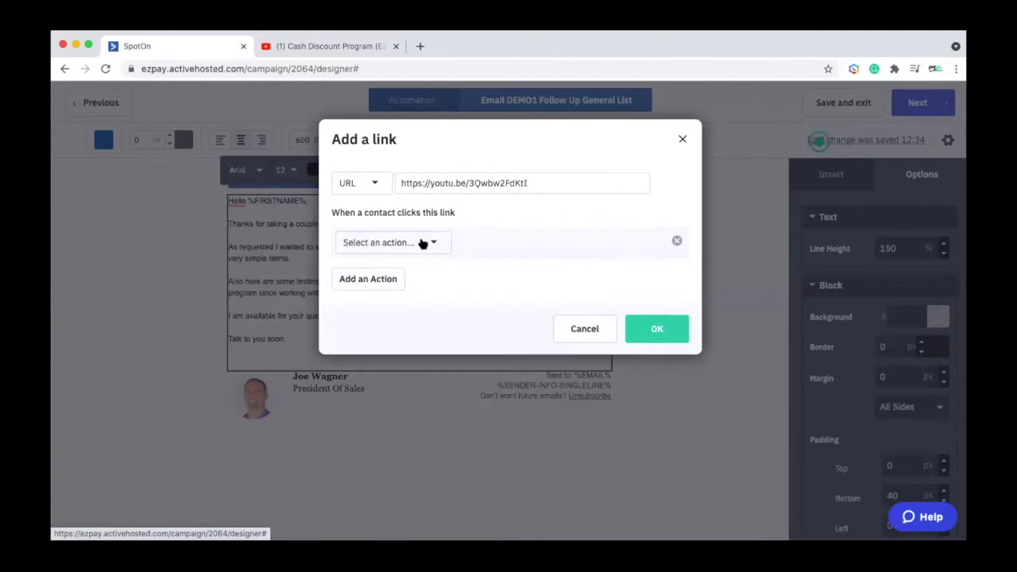
pyautogui.click(422, 242)
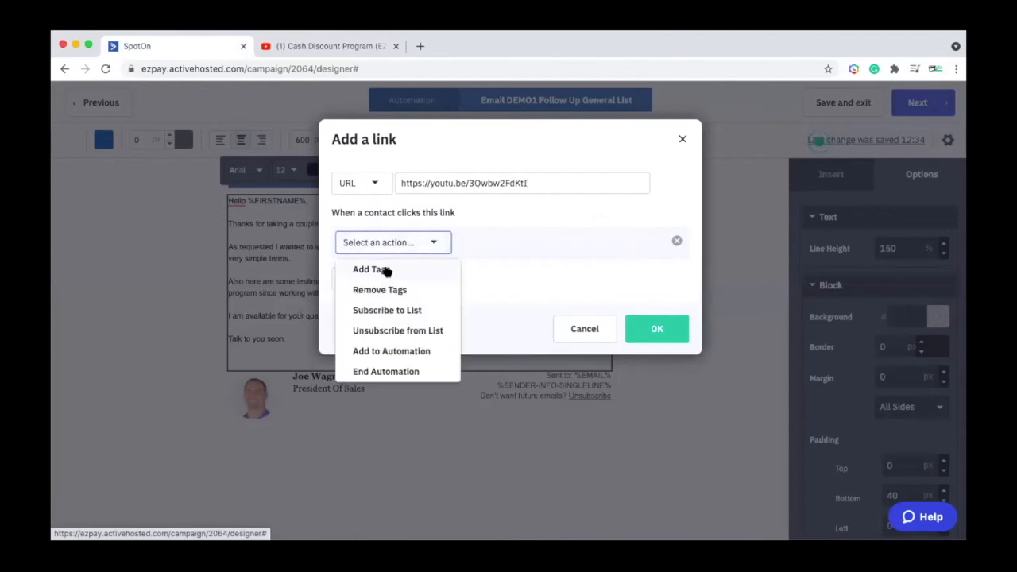
pyautogui.click(382, 270)
pyautogui.click(448, 243)
pyautogui.write('Watched E')
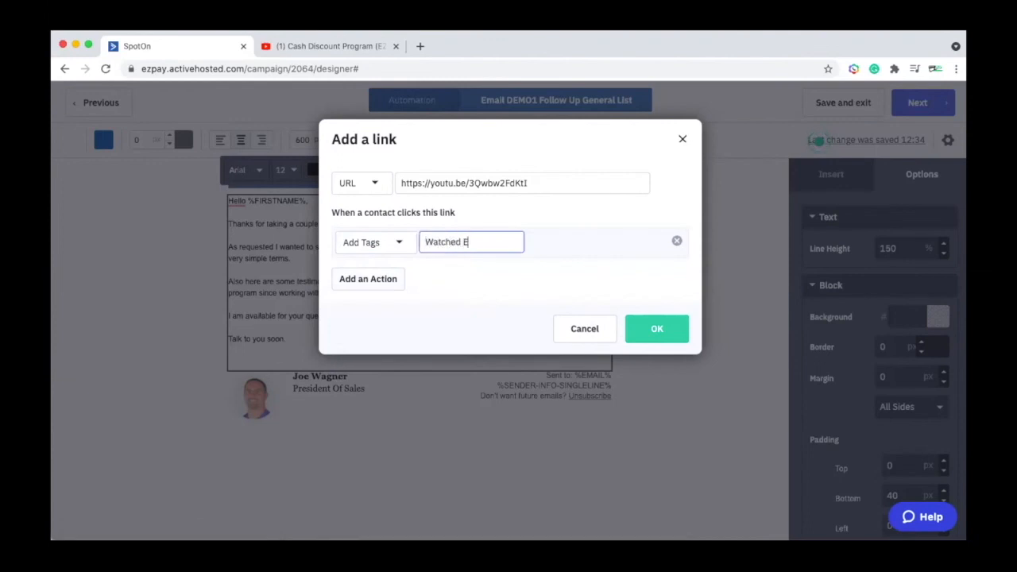
pyautogui.write(' CDP Explainer Video')
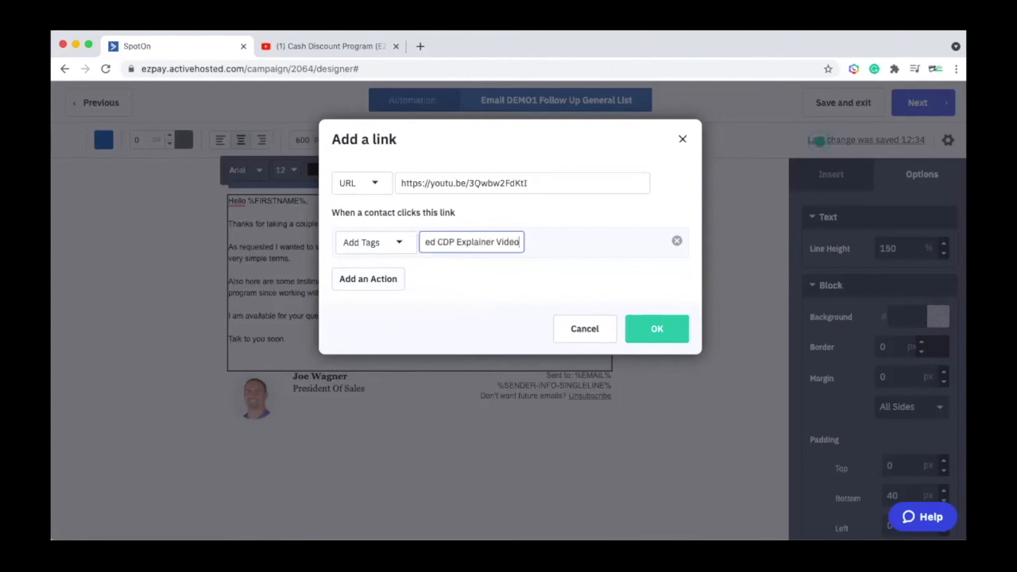
pyautogui.click(658, 330)
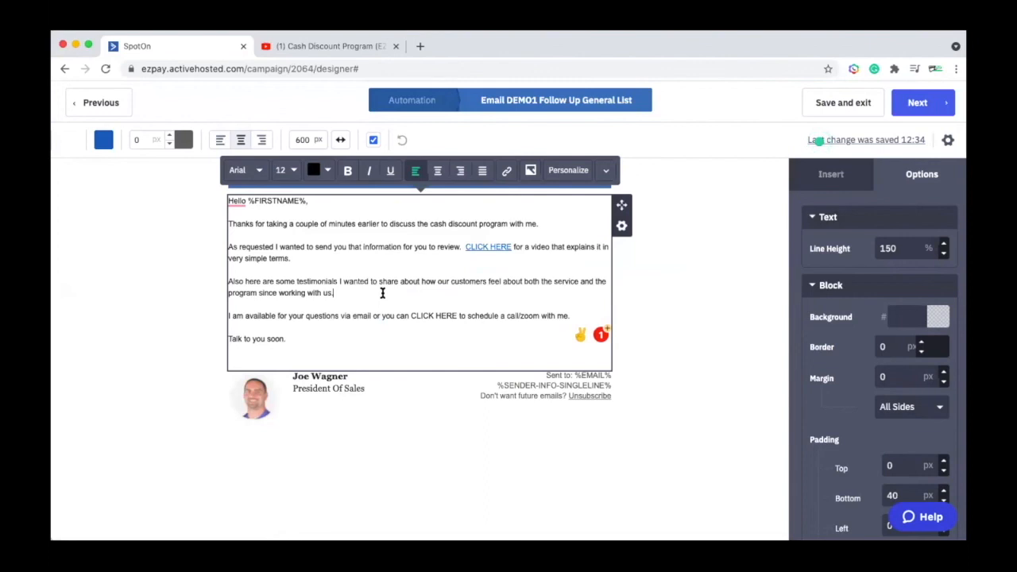
# - On YouTube, search for "ez pay cash discount testimonial" and copy the share link of the EZ Pay Testimonial (Was CASH ONLY) video
pyautogui.click(330, 46)
pyautogui.scroll(-2, 554, 427)
pyautogui.scroll(-10, 557, 430)
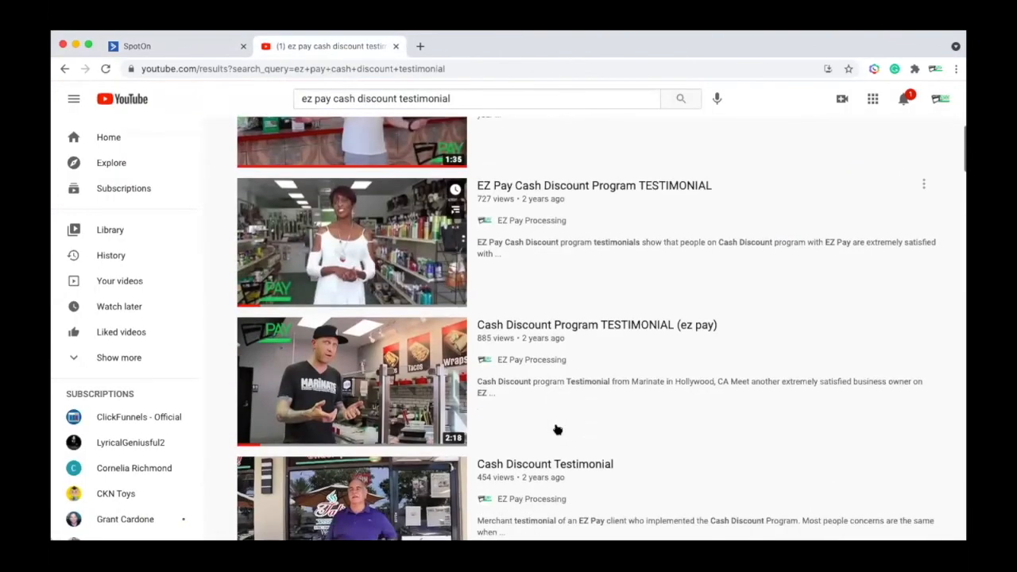
pyautogui.scroll(-4, 557, 430)
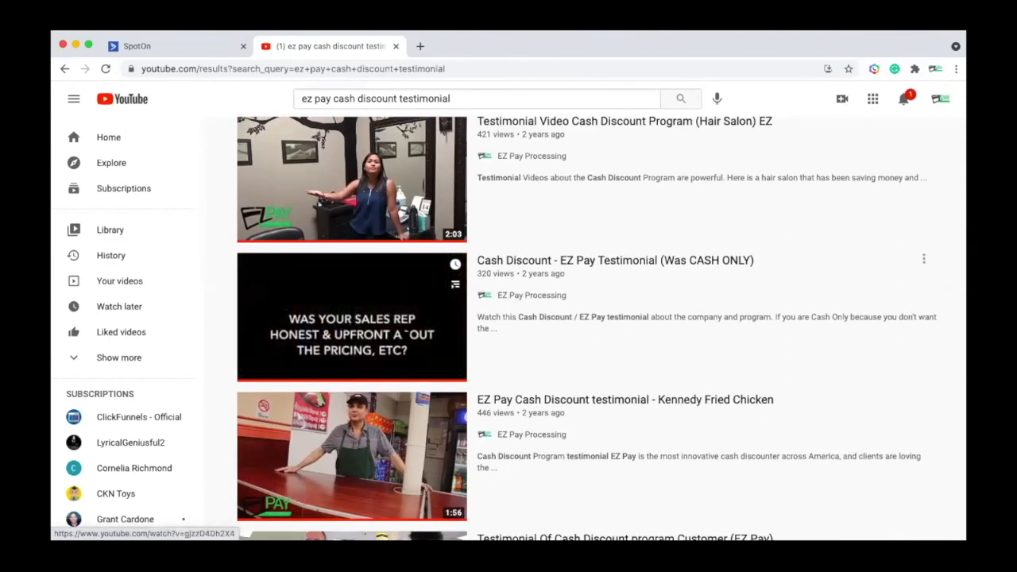
pyautogui.click(352, 317)
pyautogui.click(549, 494)
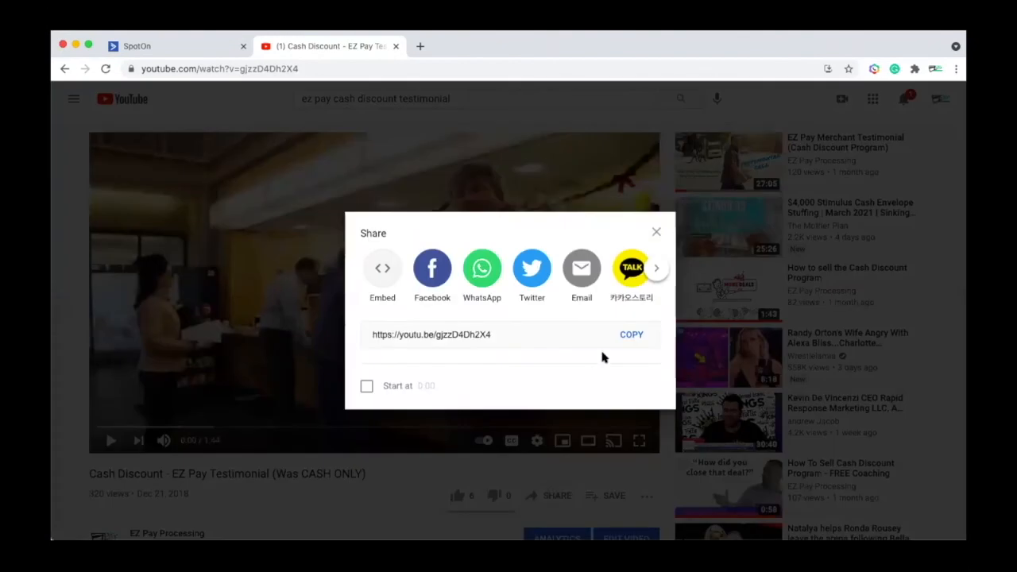
pyautogui.click(629, 335)
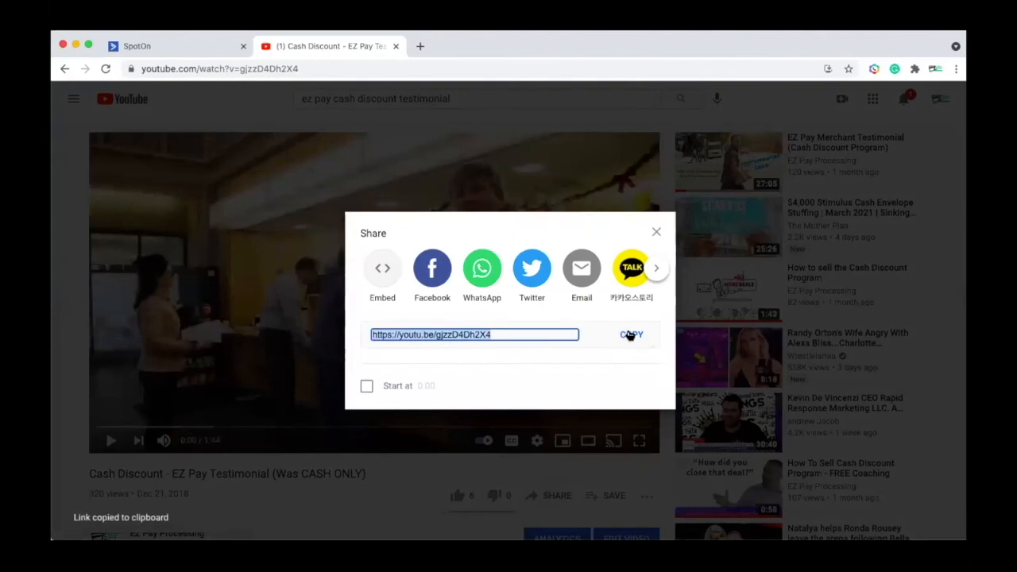
# - Back in the ActiveCampaign email, add "CLICK HERE for TESTIMONIAL" after the sentence ending "since working with us."
pyautogui.click(182, 46)
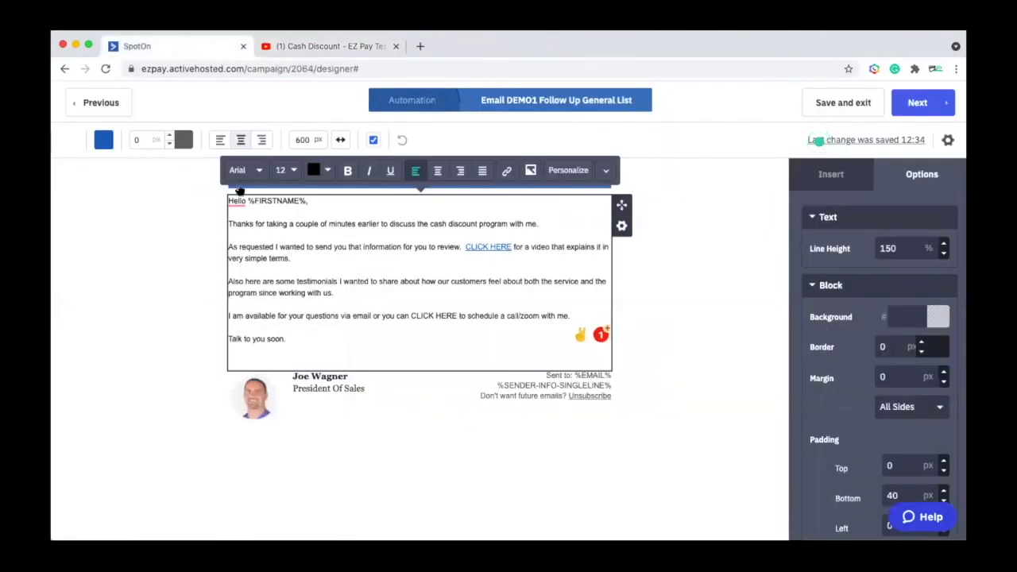
pyautogui.click(334, 293)
pyautogui.write('CLICK HERE for TE')
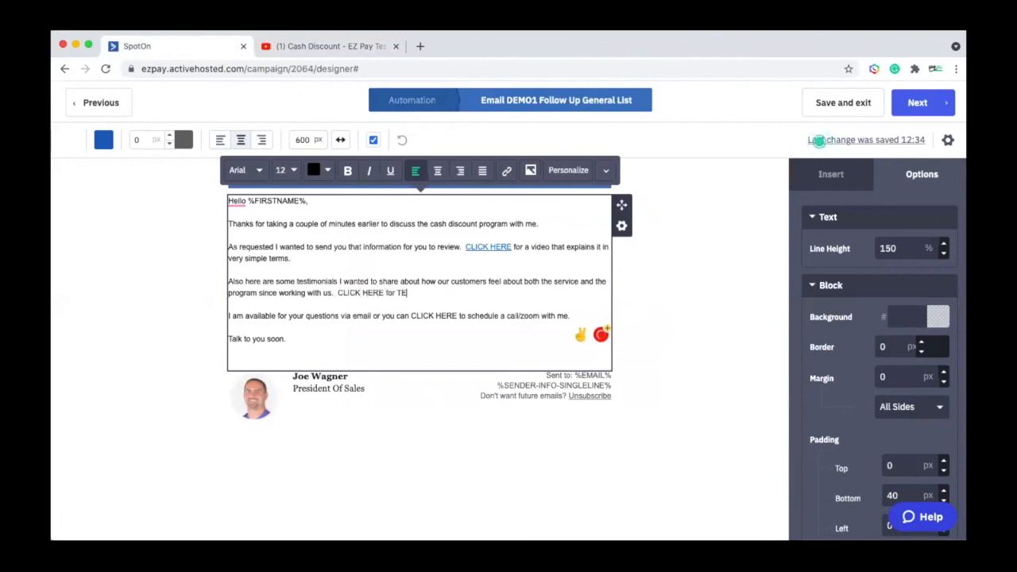
pyautogui.write('STIMONIAL')
# - Start a link on "CLICK HERE for TESTIMONIAL" and enter the copied testimonial video URL
pyautogui.moveTo(449, 293); pyautogui.dragTo(336, 293)
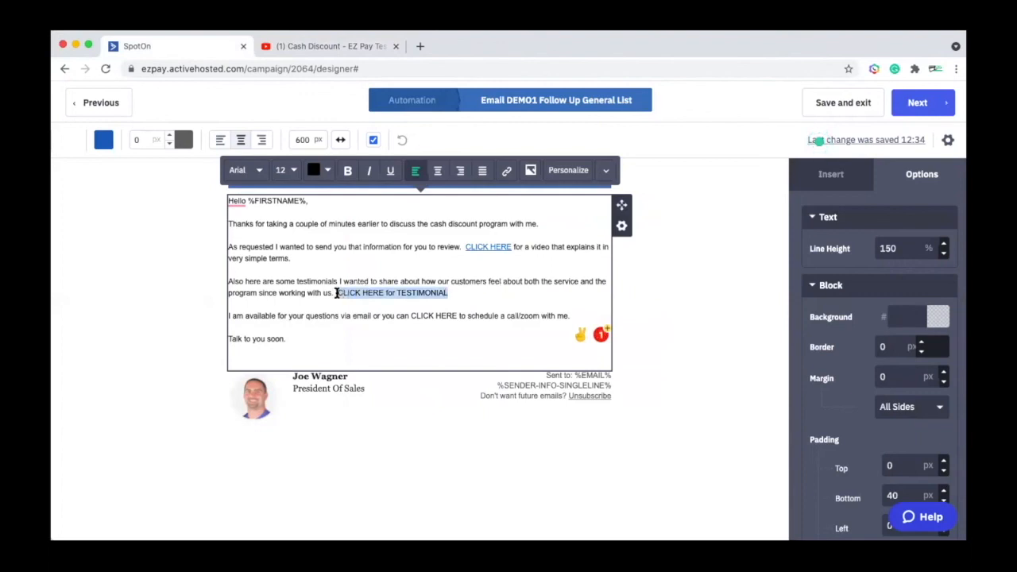
pyautogui.click(509, 171)
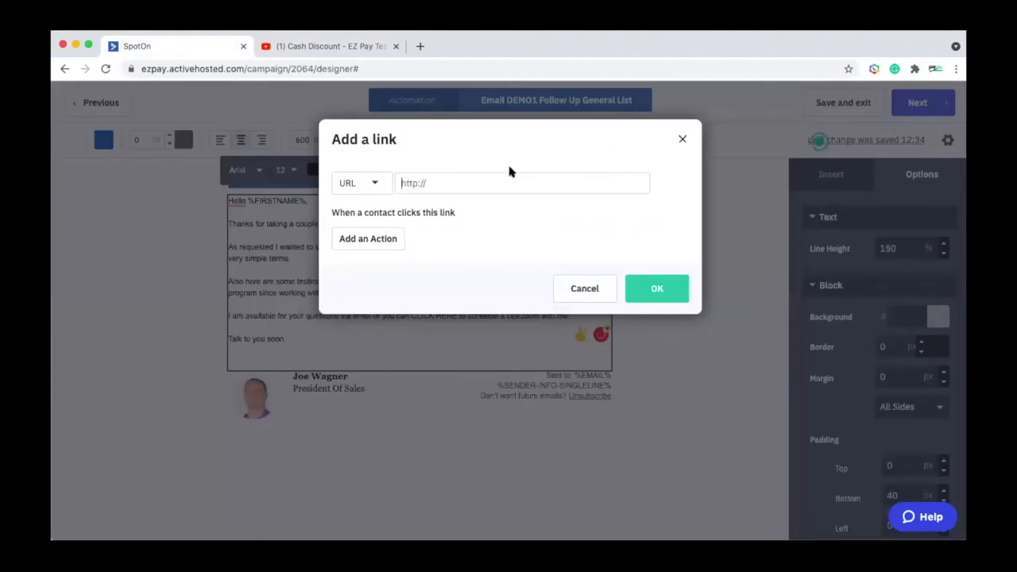
pyautogui.press('super+v')
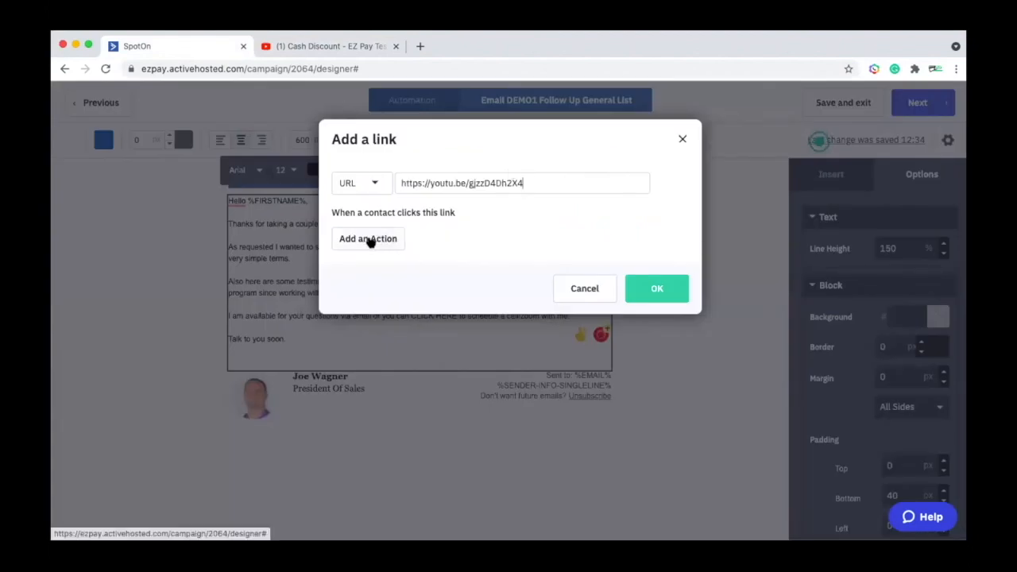
# - Return to the YouTube results for "ez pay cash discount testimonial" and look through the other testimonial videos
pyautogui.click(334, 46)
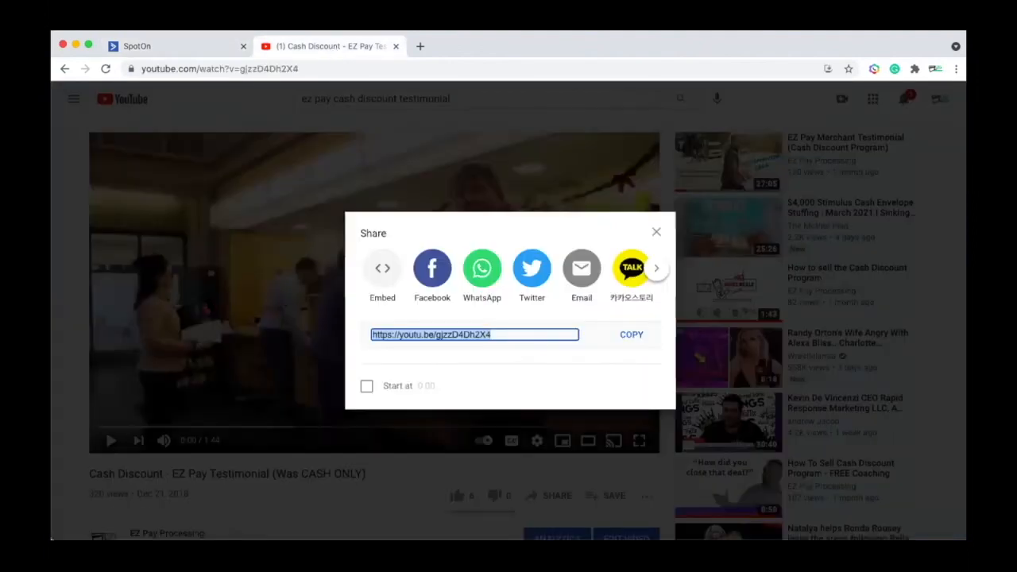
pyautogui.click(76, 318)
pyautogui.click(65, 70)
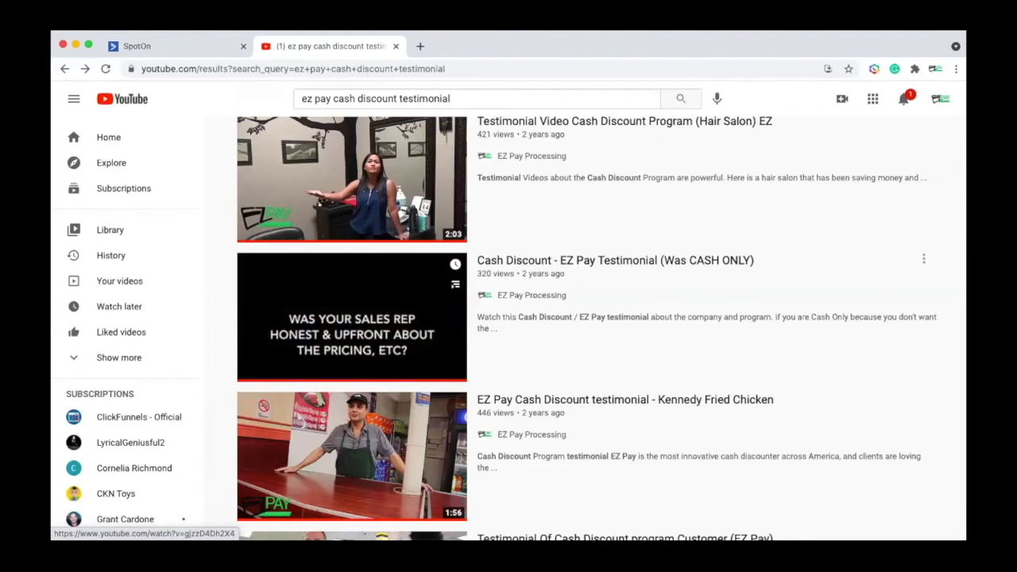
pyautogui.scroll(-4, 394, 362)
pyautogui.scroll(10, 394, 362)
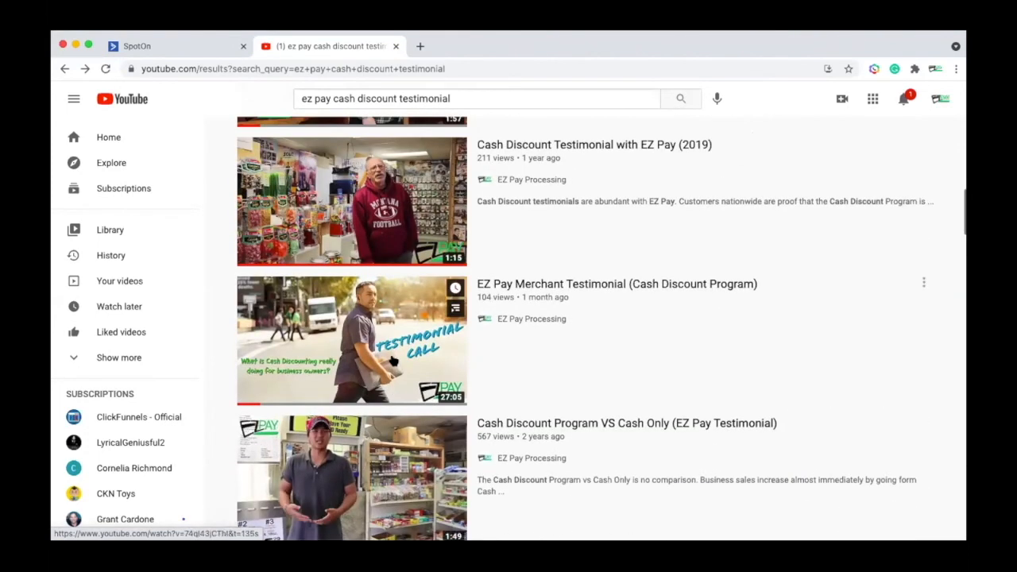
pyautogui.scroll(2, 393, 361)
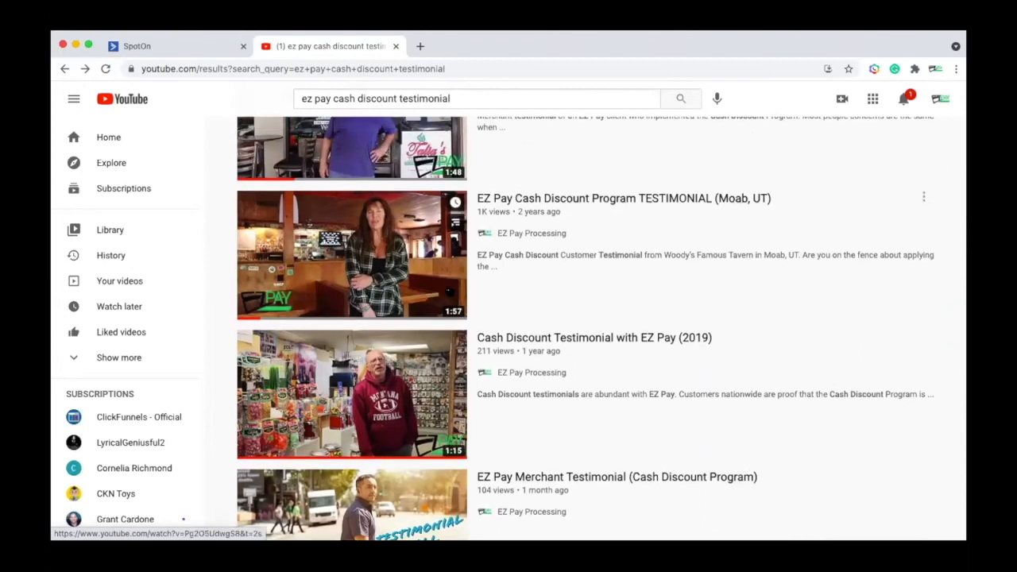
pyautogui.scroll(1, 352, 350)
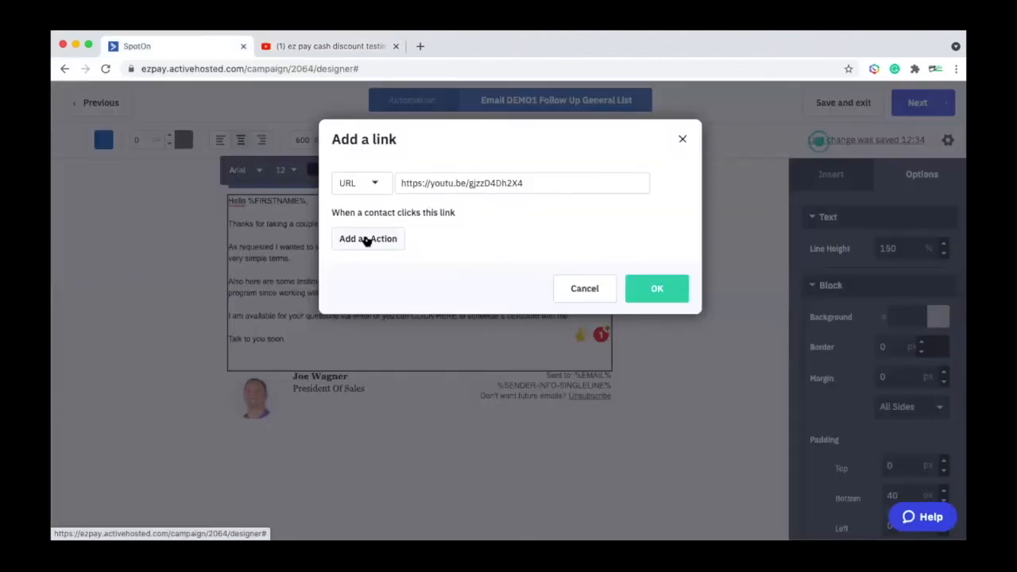
# - In the ActiveCampaign email, give the testimonial link an Add Tags action with the tag "Watched Restaurant Testimonial" and save the link
pyautogui.click(367, 240)
pyautogui.click(416, 245)
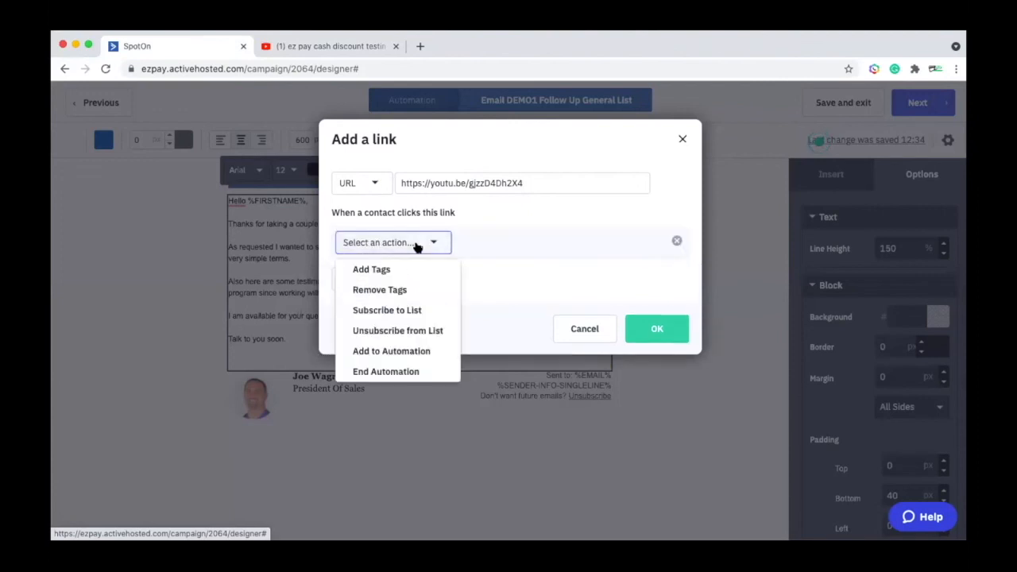
pyautogui.click(383, 270)
pyautogui.click(482, 241)
pyautogui.write('Watched Restaurant ')
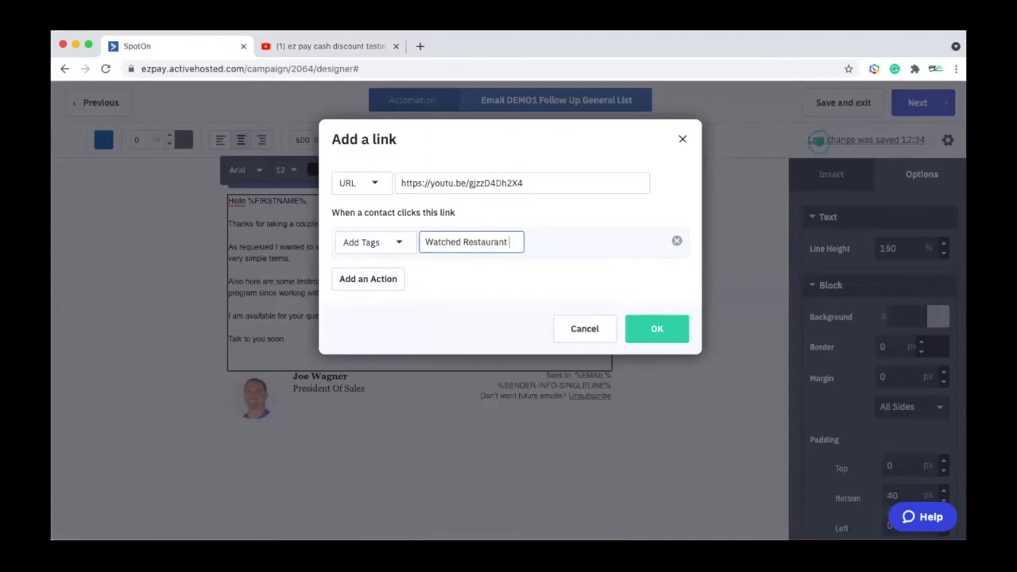
pyautogui.write('Testimonial')
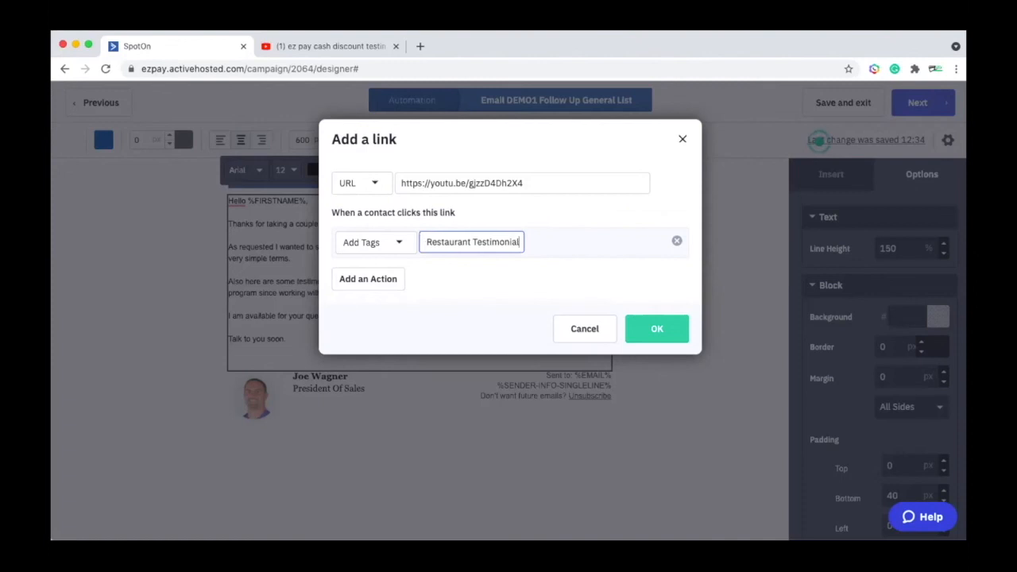
pyautogui.click(656, 330)
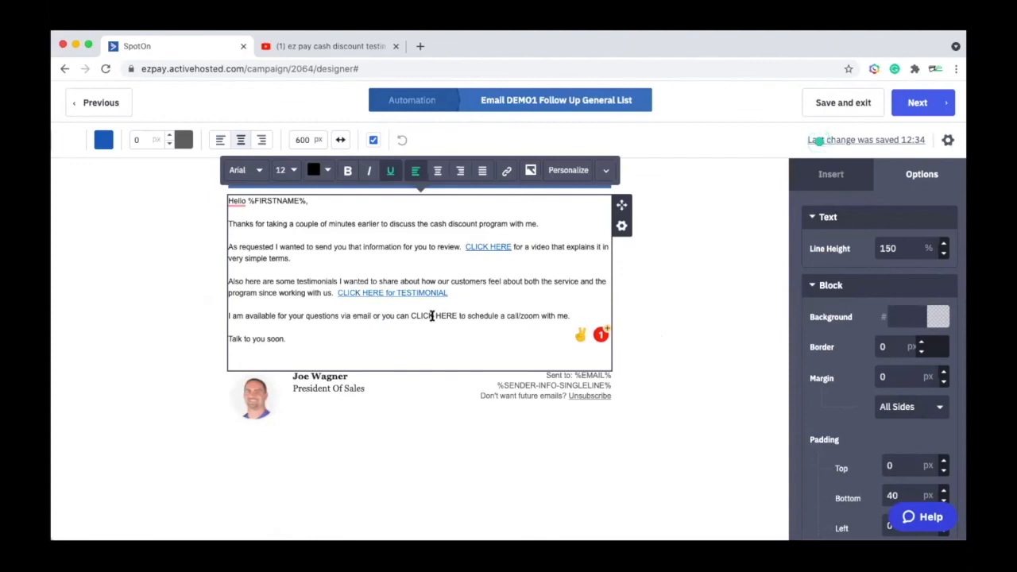
# - Select "CLICK HERE" in the call-scheduling sentence, and copy the address of the EZ-Consulting Bookafy booking page opened in a new browser tab
pyautogui.moveTo(412, 316); pyautogui.dragTo(457, 316)
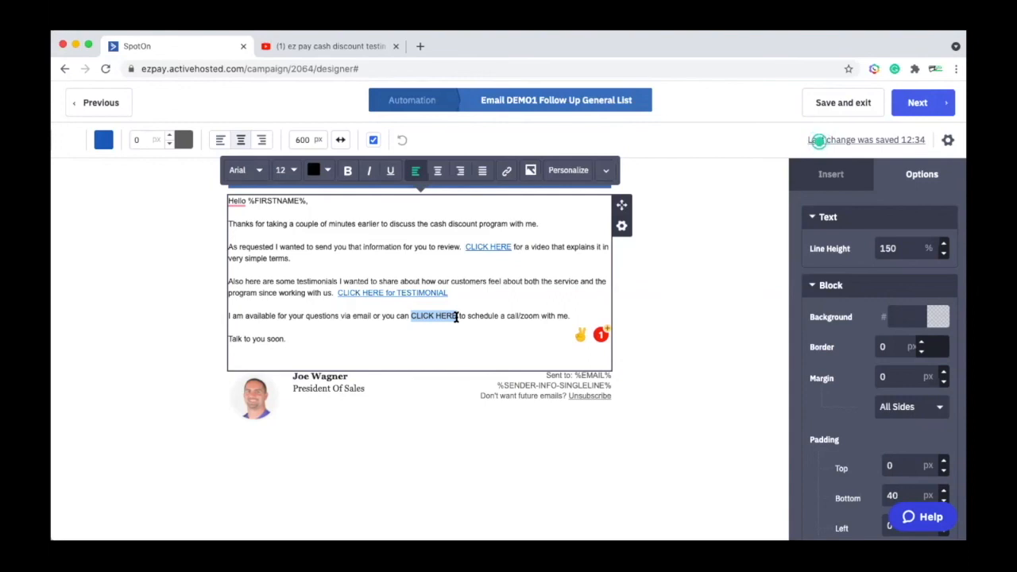
pyautogui.click(421, 46)
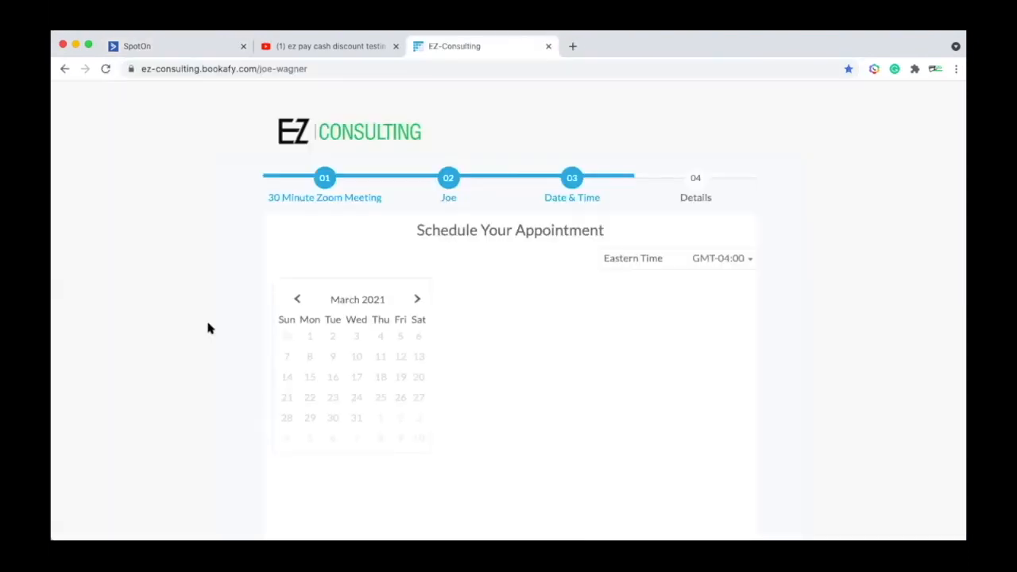
pyautogui.click(335, 68)
pyautogui.press('super+c')
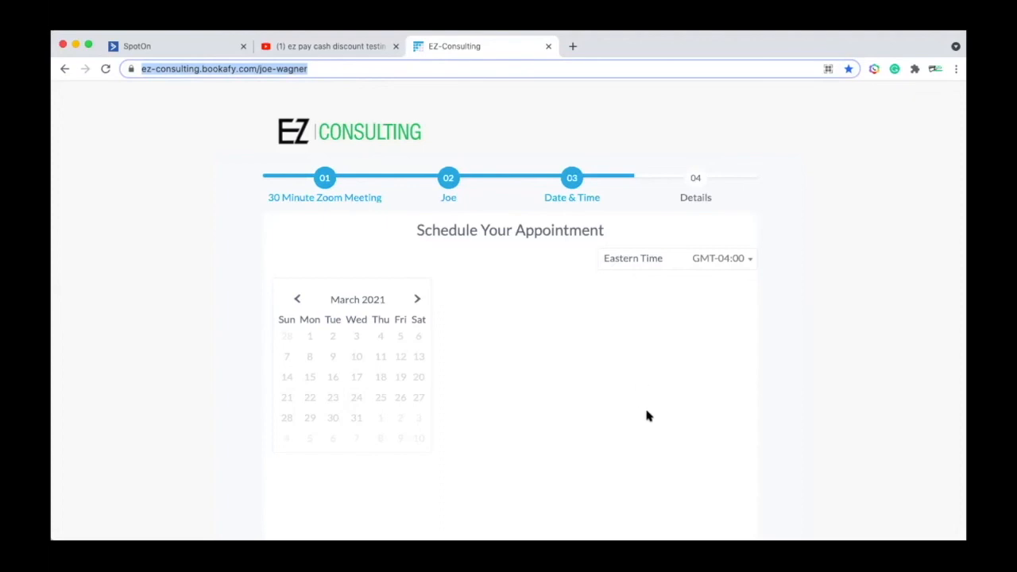
pyautogui.click(171, 51)
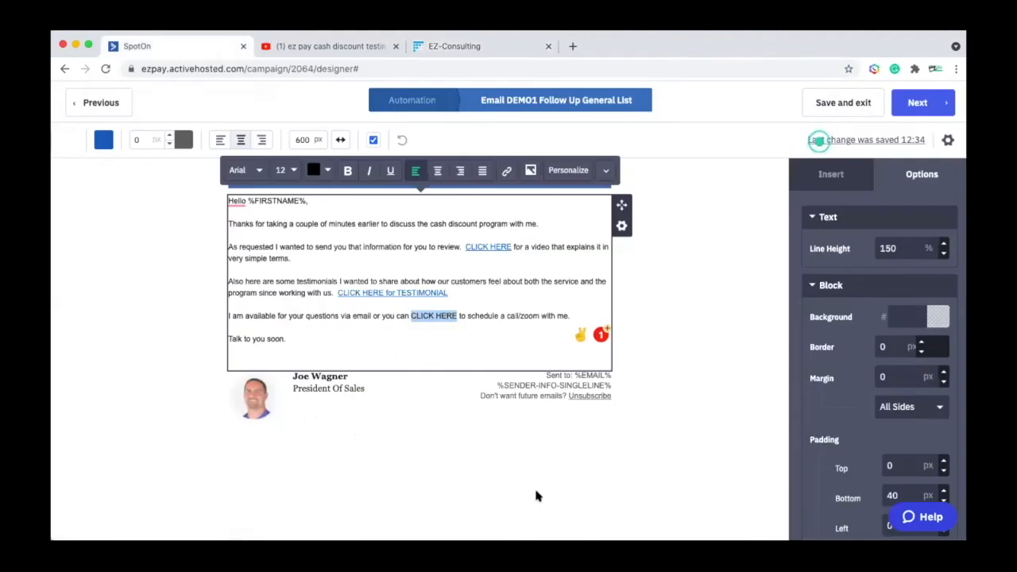
# - Link the selected "CLICK HERE" to the copied booking address, with a Subscribe to List action for Scheduled Appointment
pyautogui.click(505, 171)
pyautogui.click(479, 182)
pyautogui.press('super+v')
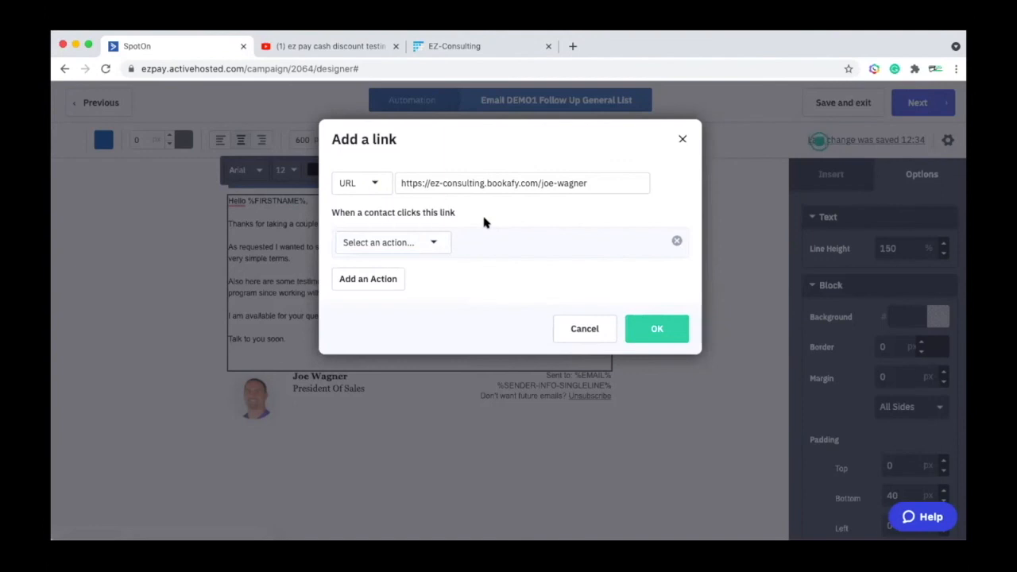
pyautogui.click(436, 243)
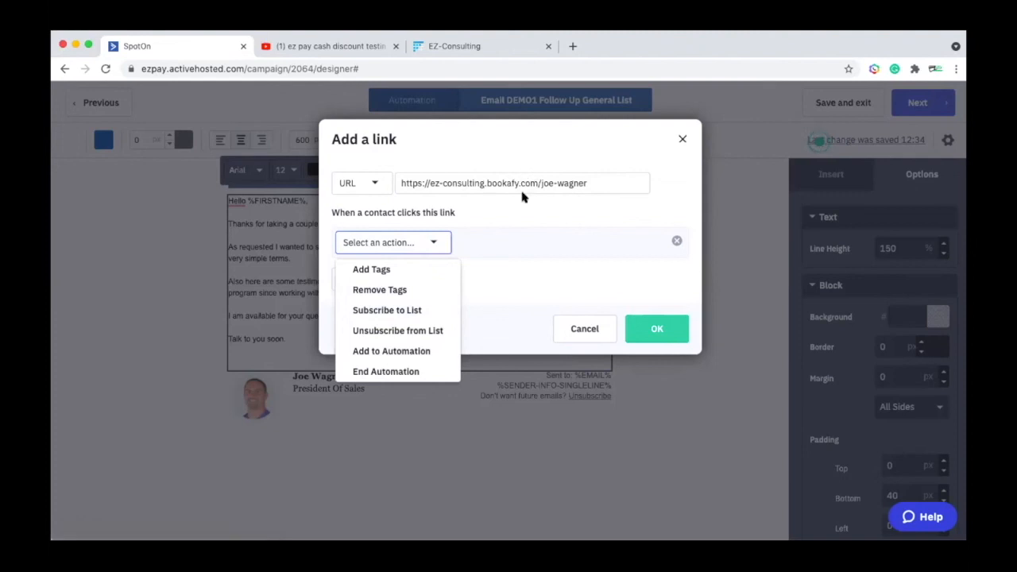
pyautogui.click(387, 312)
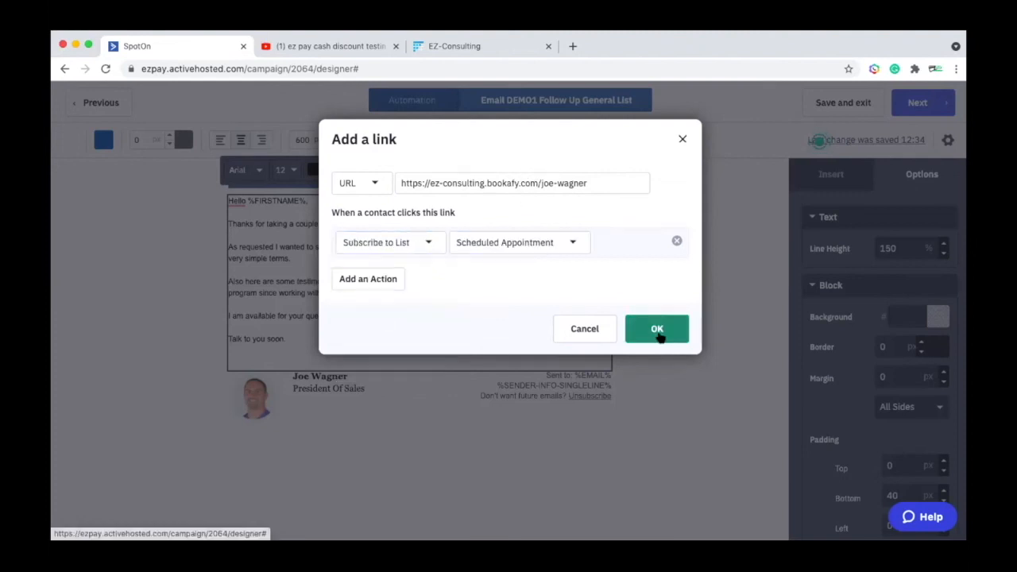
pyautogui.click(658, 332)
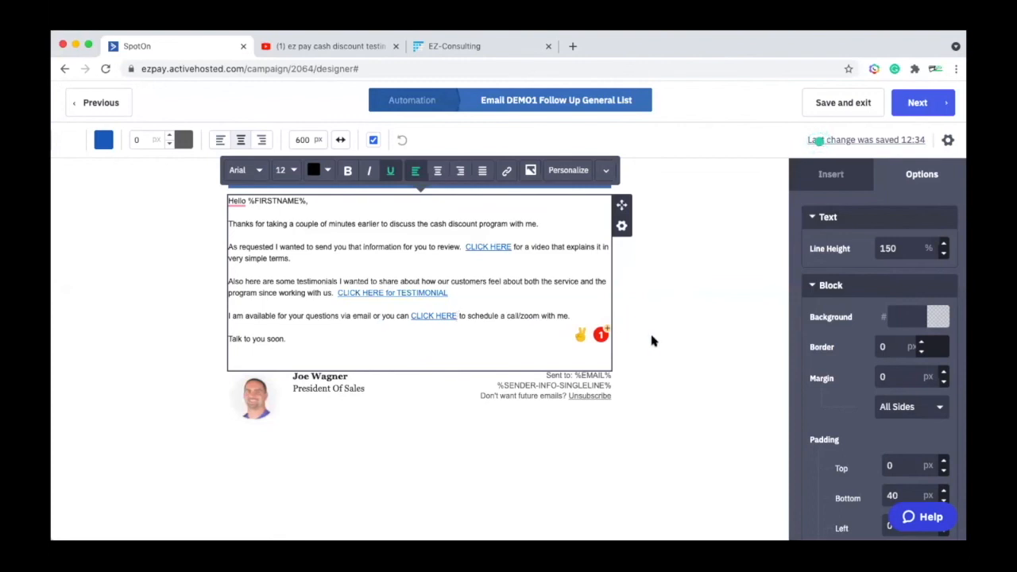
# - Review the campaign summary, then finish the DEMO1 Follow Up General List email and save it as the automation's email to send
pyautogui.click(916, 105)
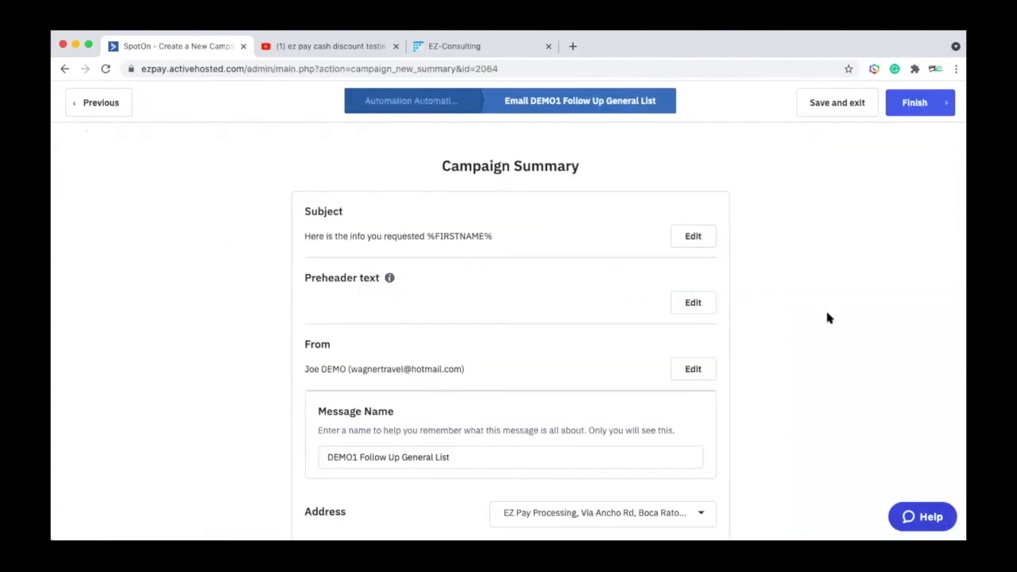
pyautogui.scroll(-6, 783, 391)
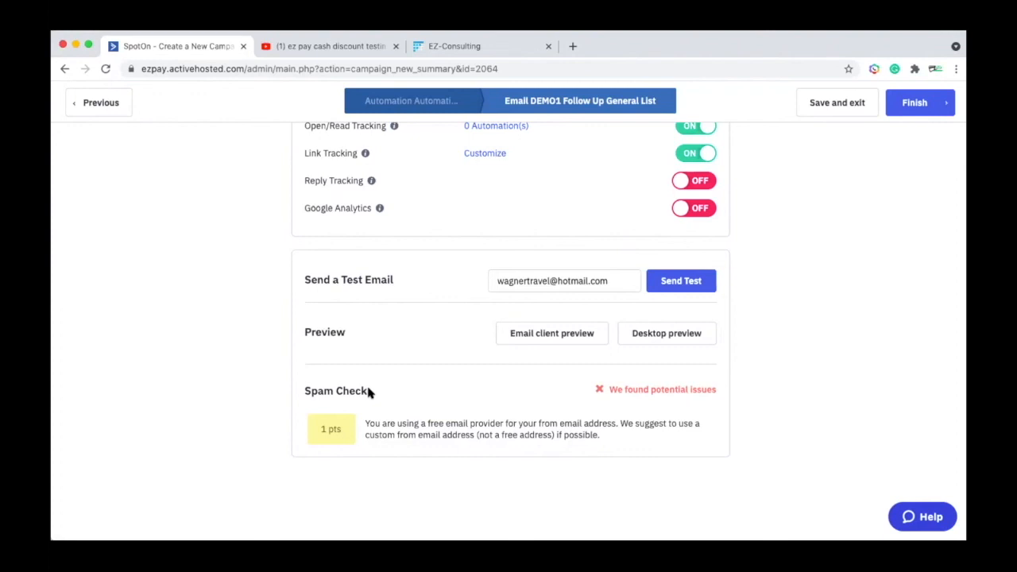
pyautogui.scroll(2, 373, 374)
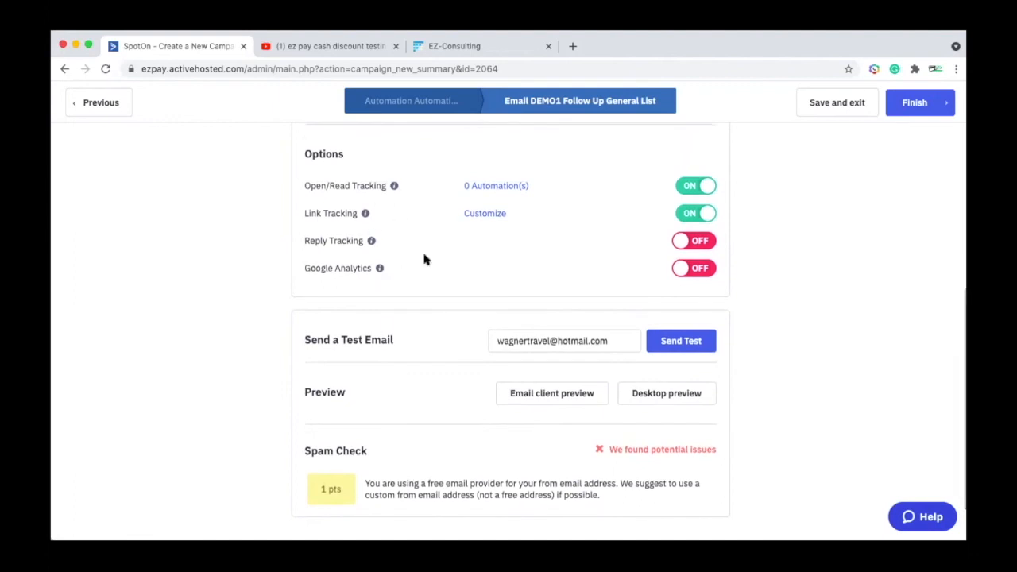
pyautogui.scroll(8, 443, 278)
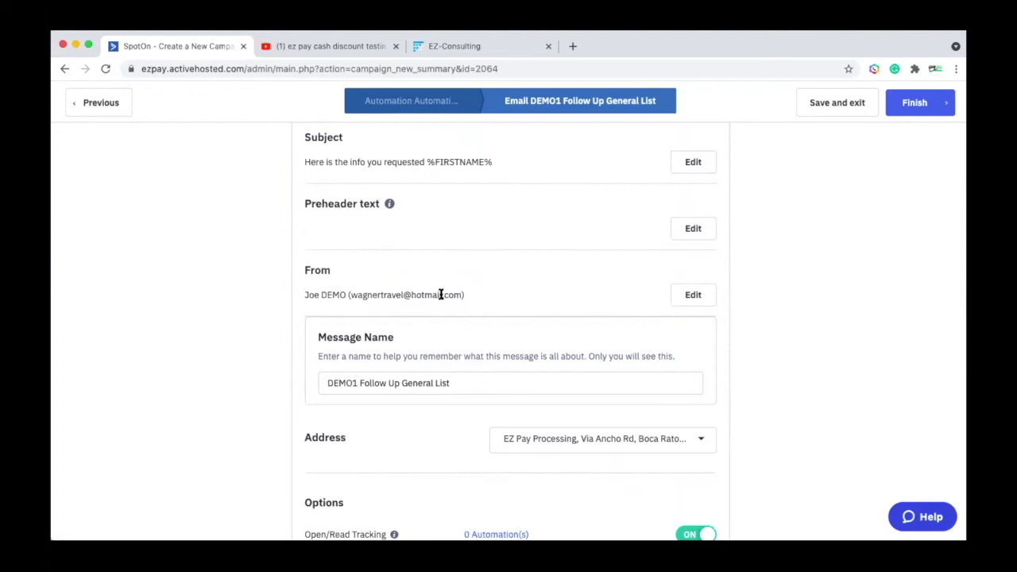
pyautogui.scroll(2, 441, 294)
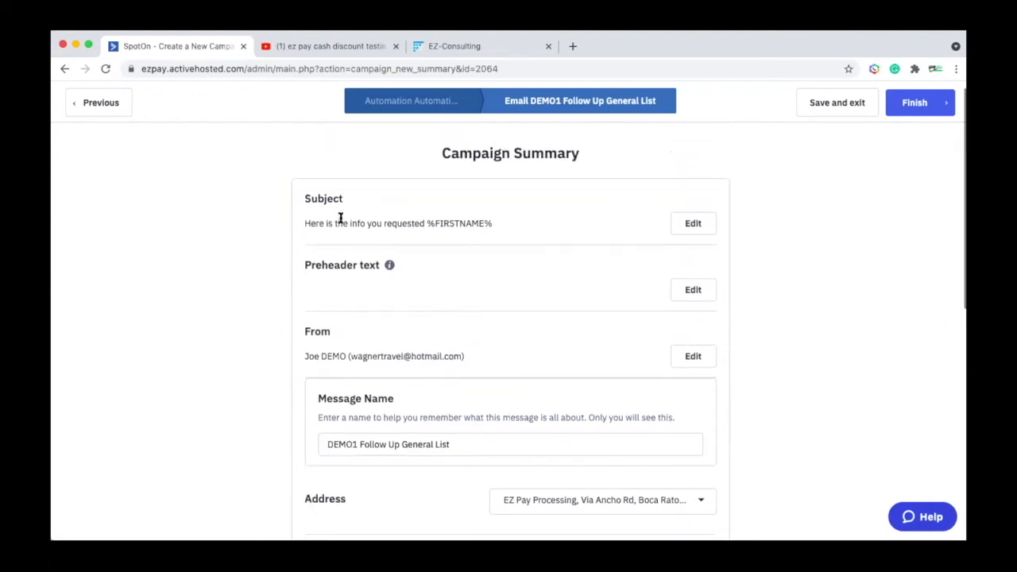
pyautogui.click(913, 104)
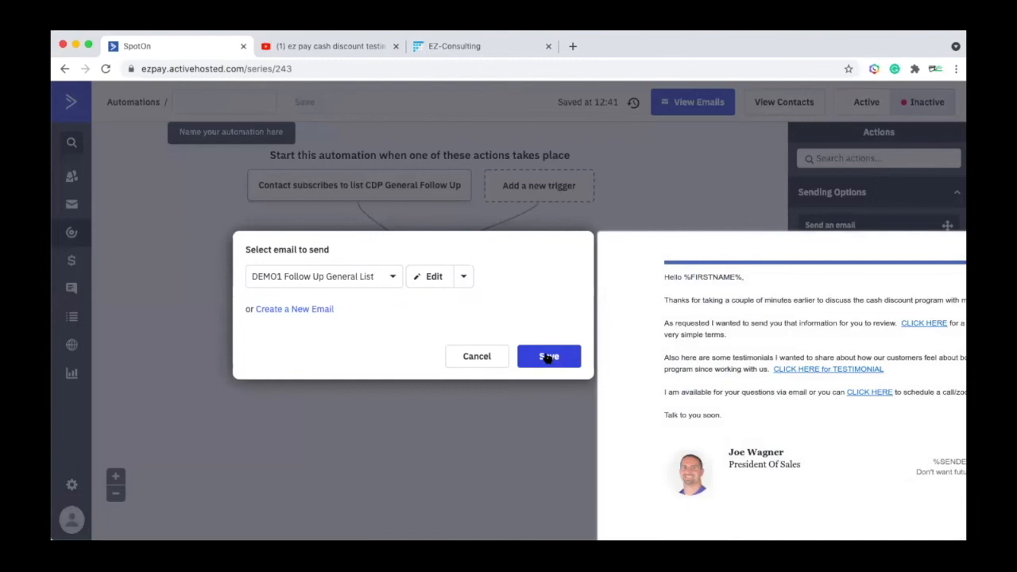
pyautogui.click(546, 356)
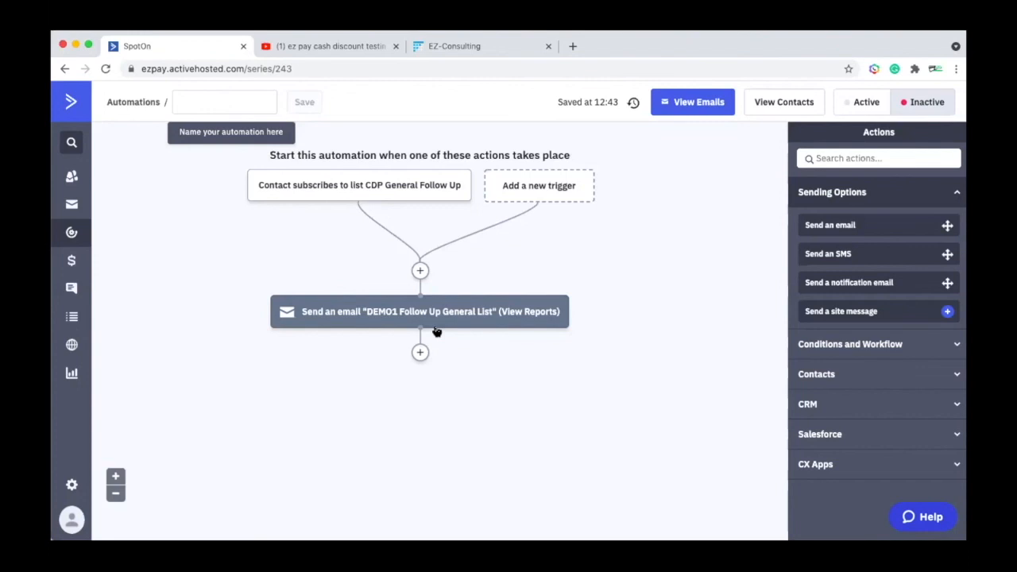
# - Add a Wait action of 2 days after the DEMO1 Follow Up General List email
pyautogui.moveTo(429, 318)
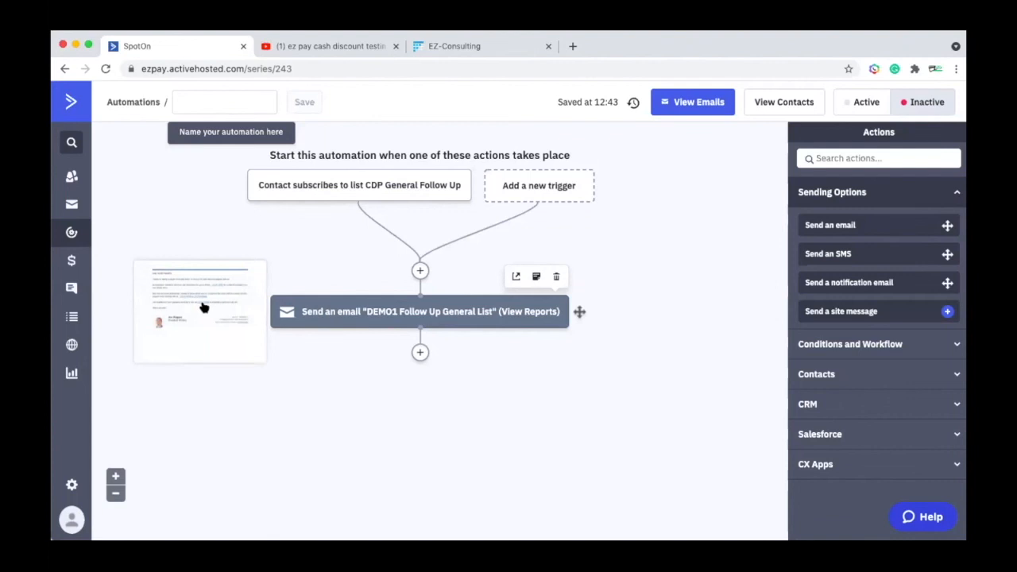
pyautogui.click(420, 353)
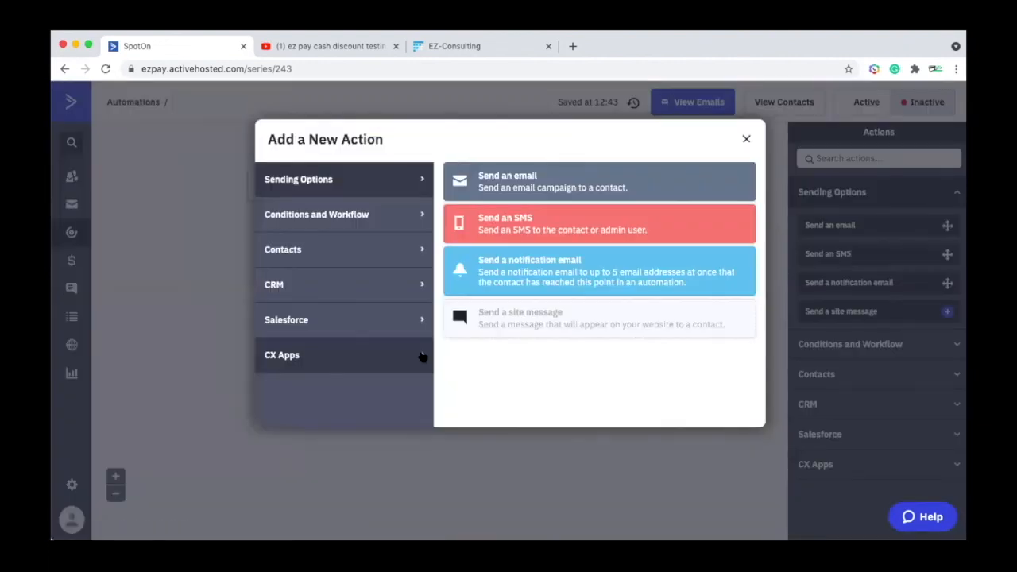
pyautogui.click(333, 220)
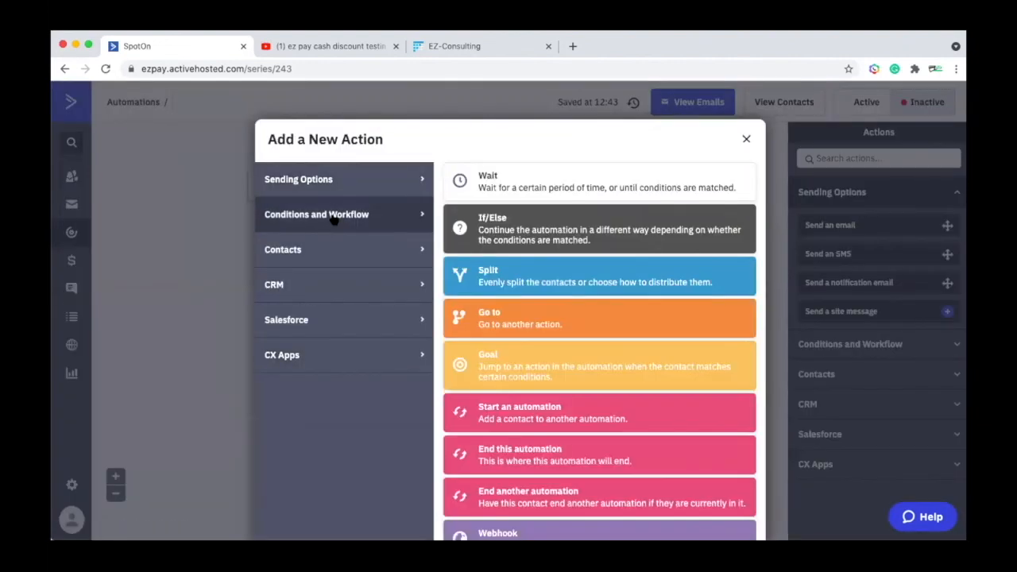
pyautogui.click(511, 185)
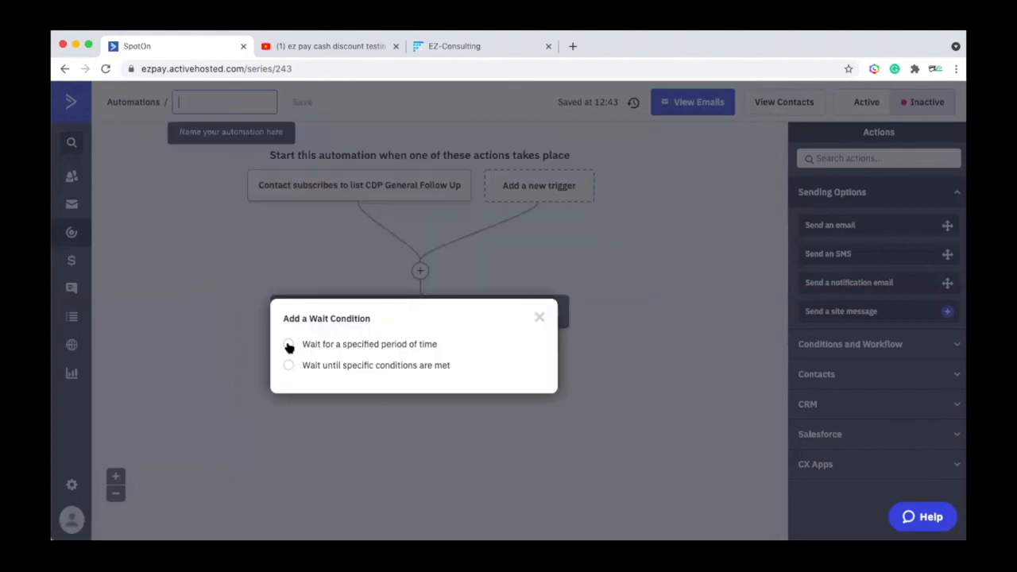
pyautogui.click(288, 347)
pyautogui.click(401, 354)
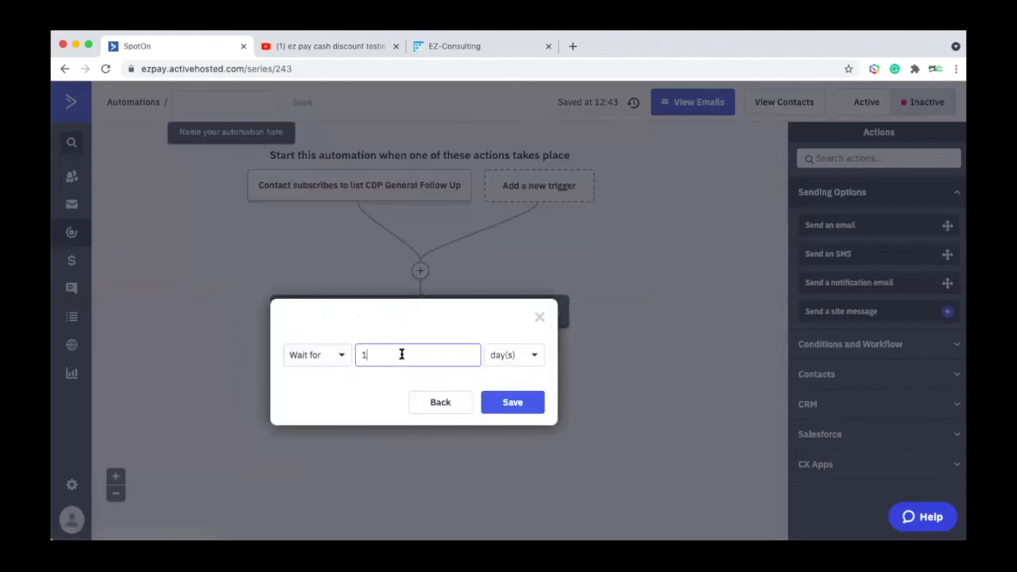
pyautogui.press('BackSpace')
pyautogui.write('2')
pyautogui.click(515, 404)
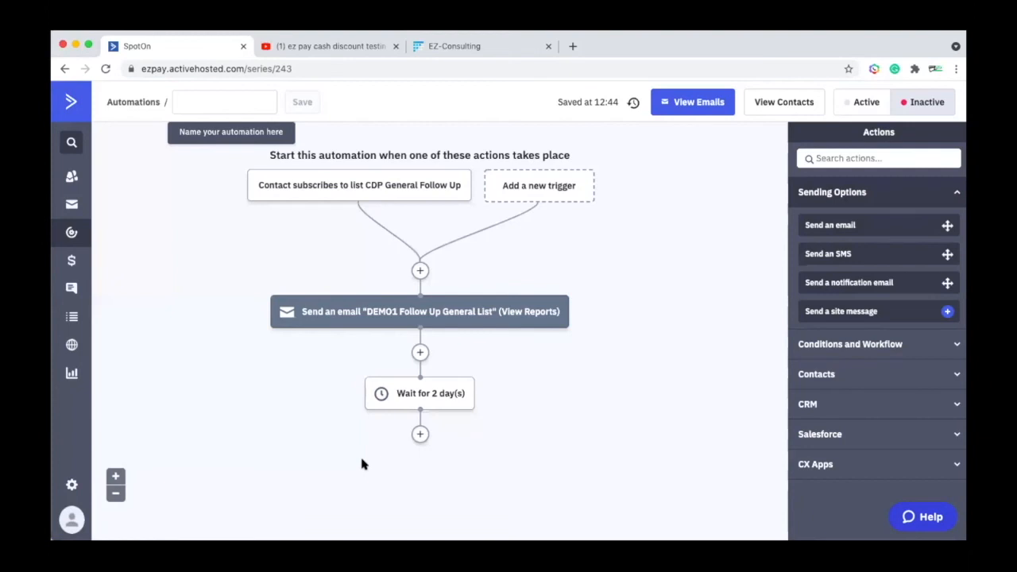
# - Add a Send an email action after the 2-day wait and create a new email named DEMO2 General List
pyautogui.click(419, 433)
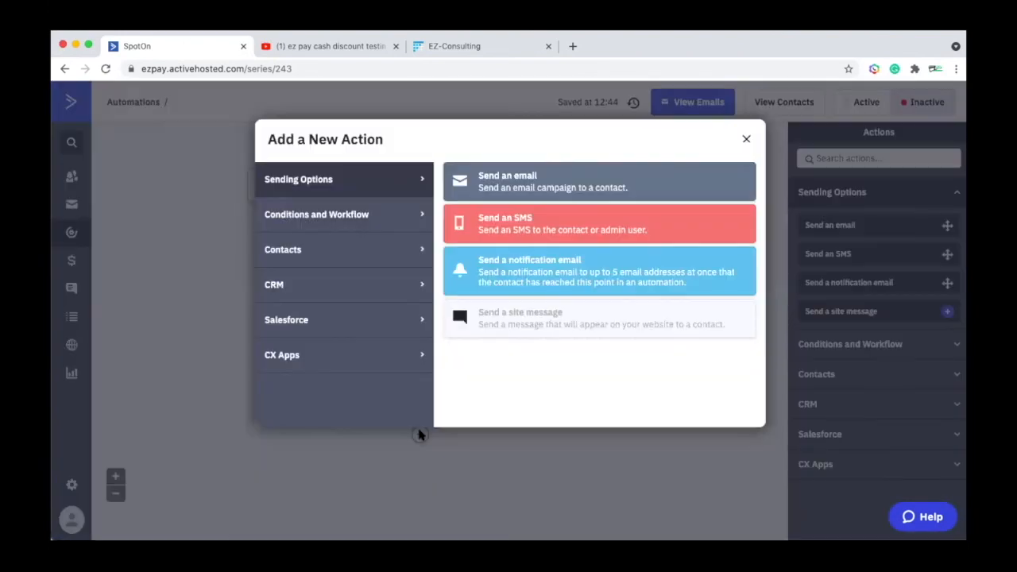
pyautogui.click(538, 184)
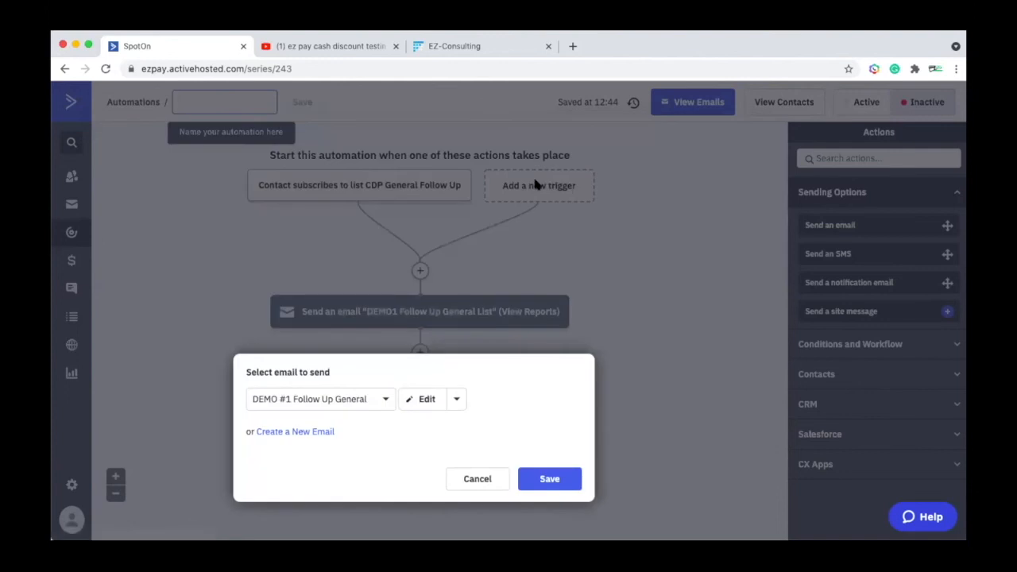
pyautogui.click(290, 431)
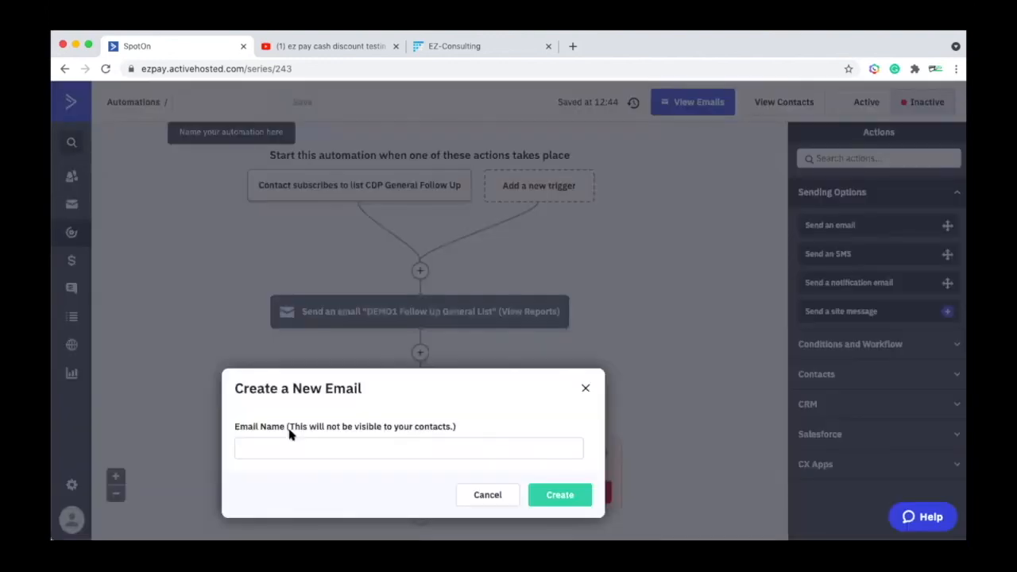
pyautogui.click(280, 449)
pyautogui.write('DEMO2 G')
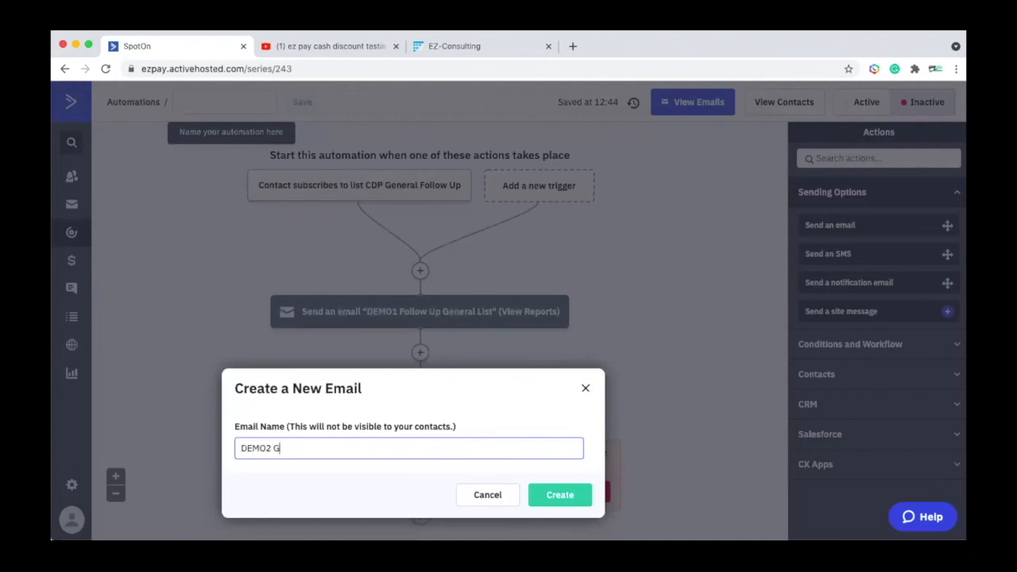
pyautogui.write('eneral List')
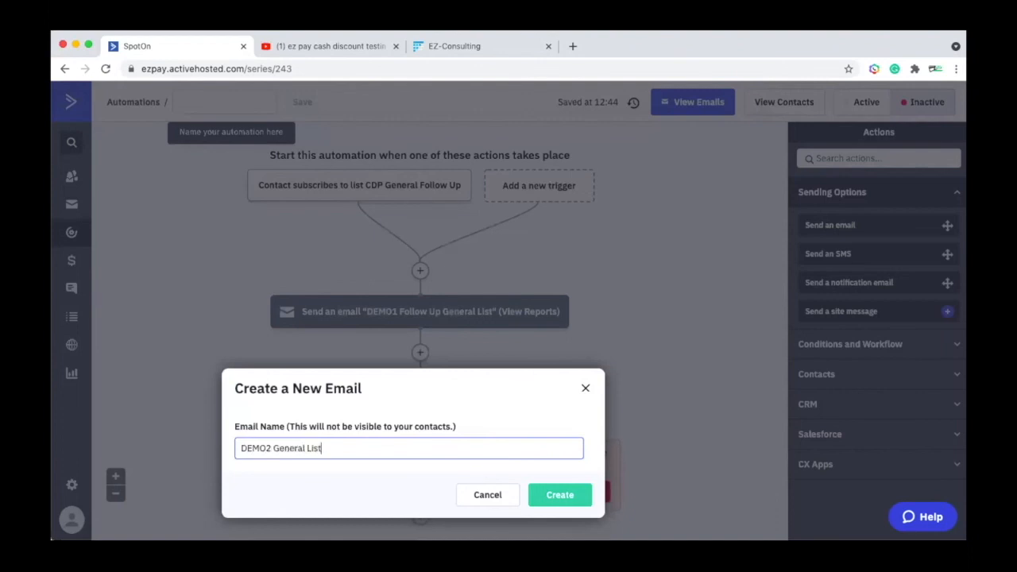
pyautogui.click(559, 495)
# - Choose the Personal Email (Copy) template for the new email and enter %FIRSTNAME% in its subject
pyautogui.click(302, 406)
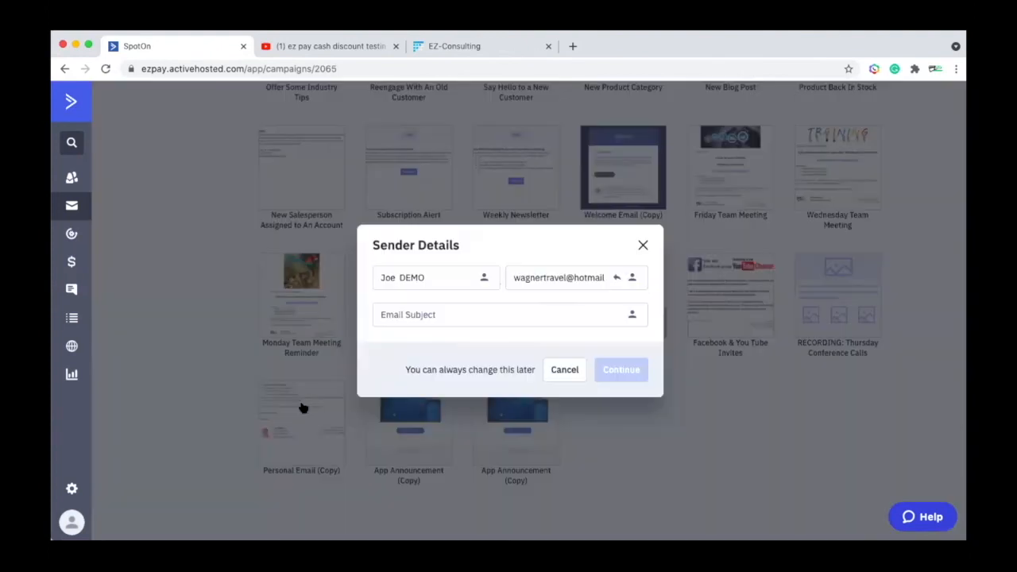
pyautogui.click(457, 315)
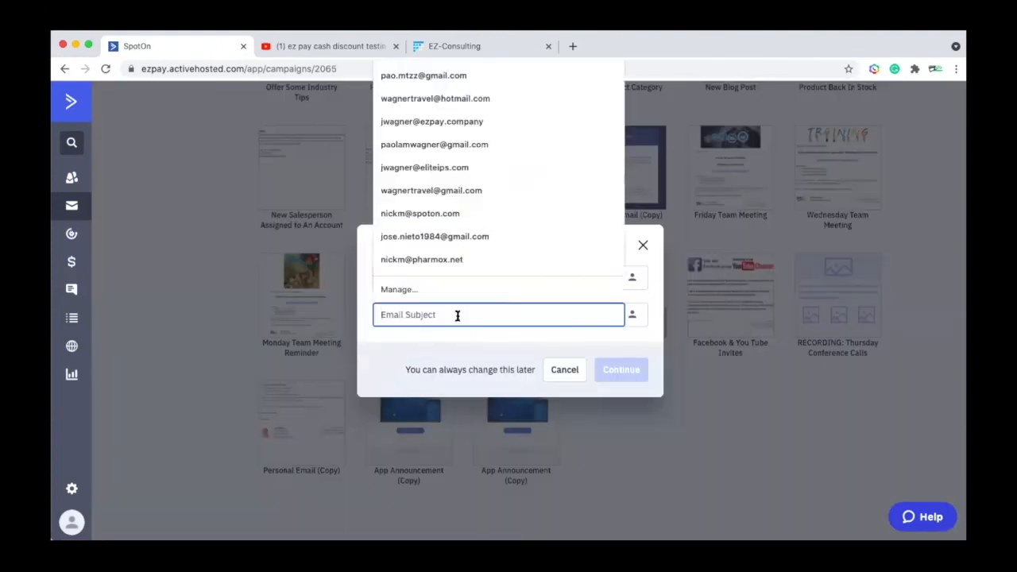
pyautogui.write('%F')
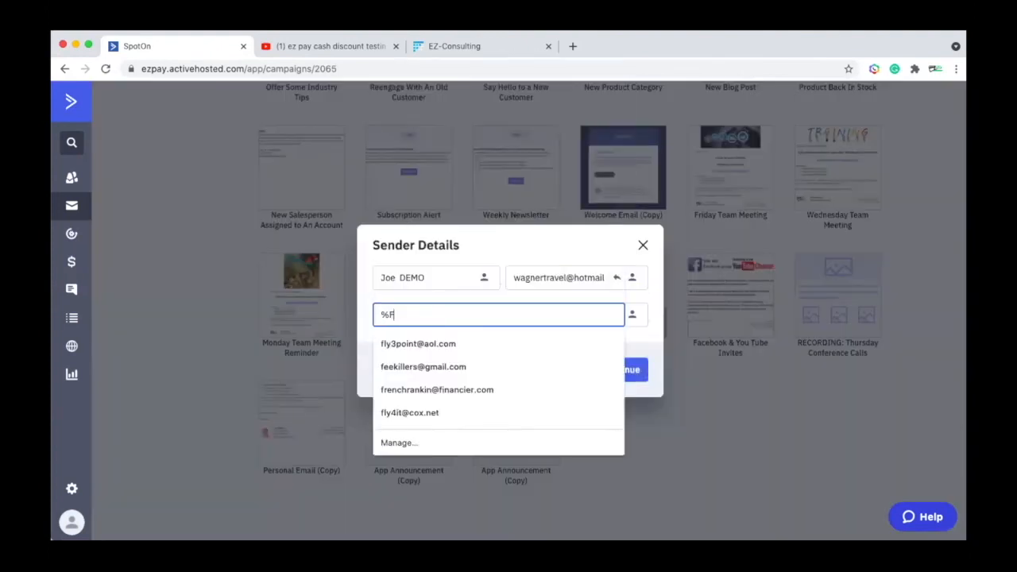
pyautogui.write('IRSTNAME')
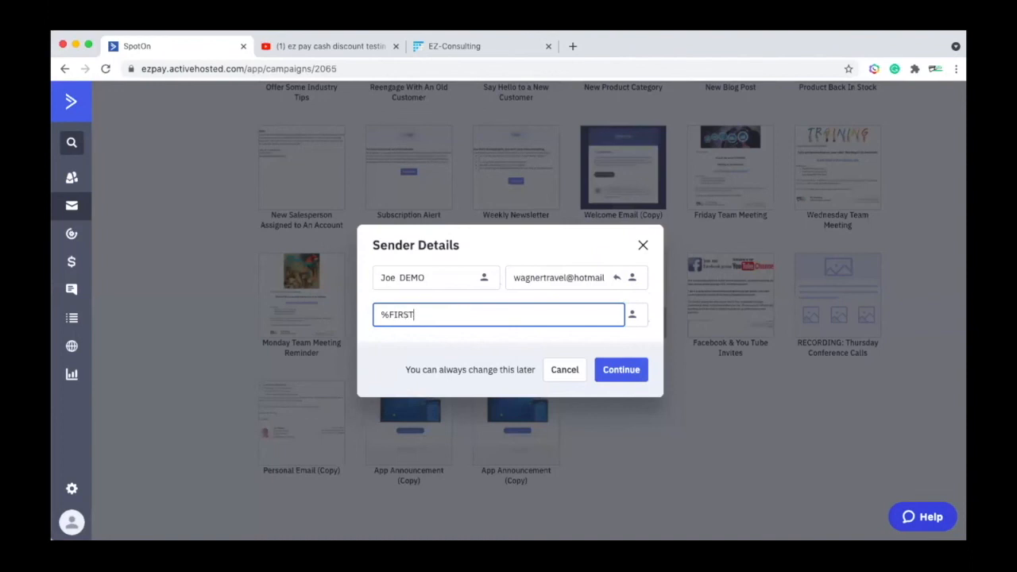
pyautogui.write('%')
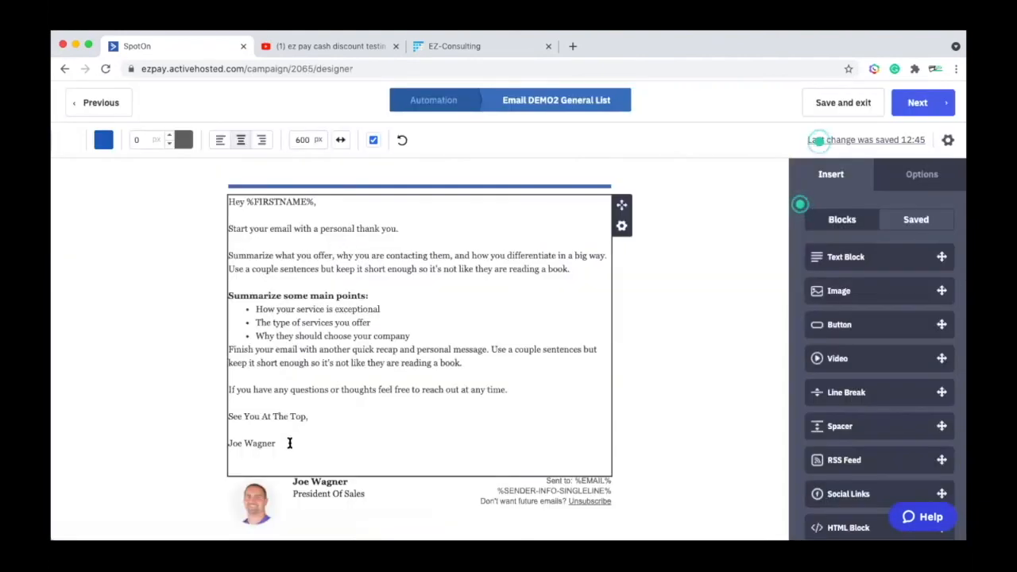
# - Replace the template body with the short follow-up message linking the 3-minute demo and call scheduling, and correct "zoom / phone" to "zoom/phone"
pyautogui.moveTo(291, 443); pyautogui.dragTo(227, 201)
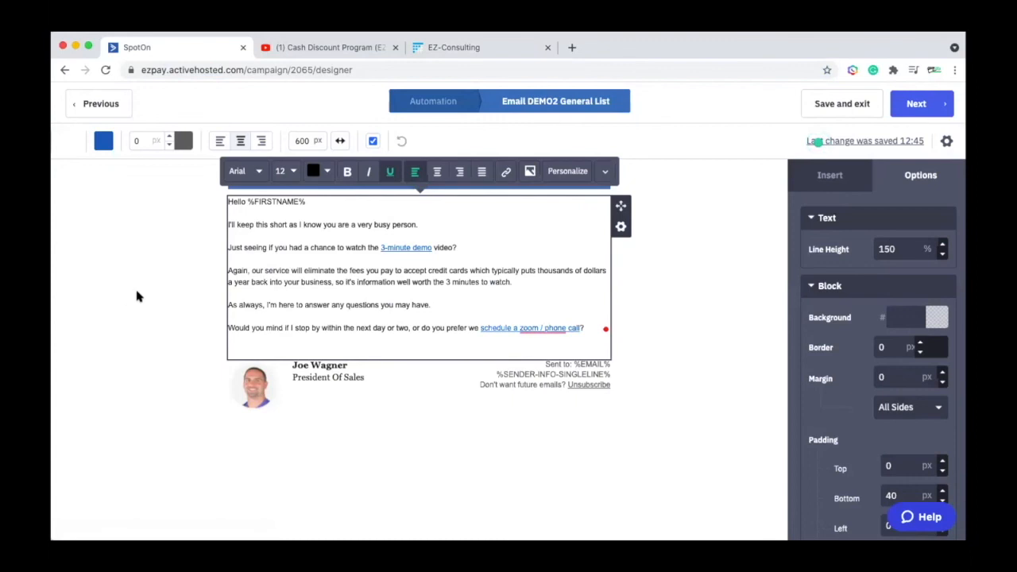
pyautogui.moveTo(533, 327)
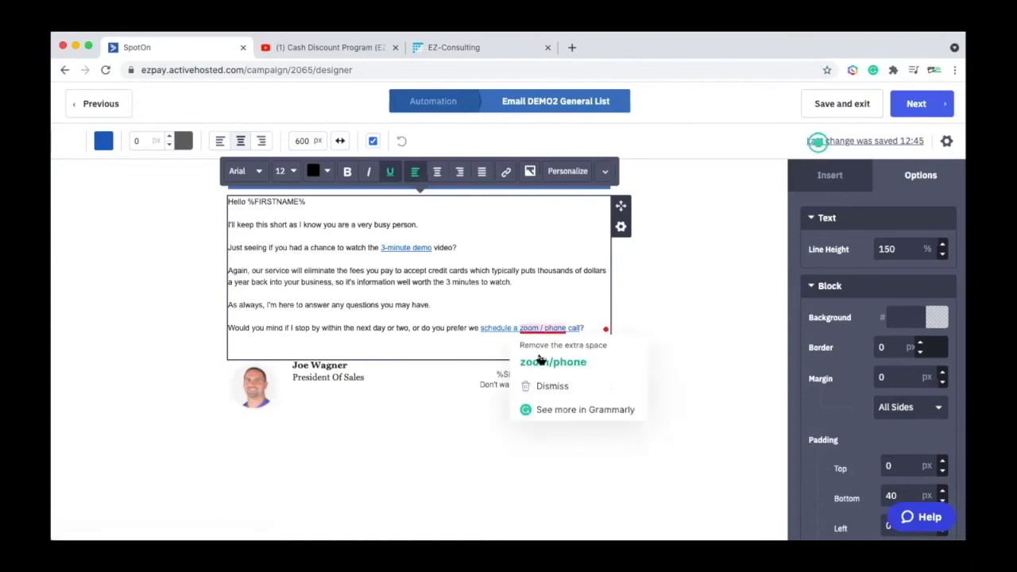
pyautogui.click(541, 362)
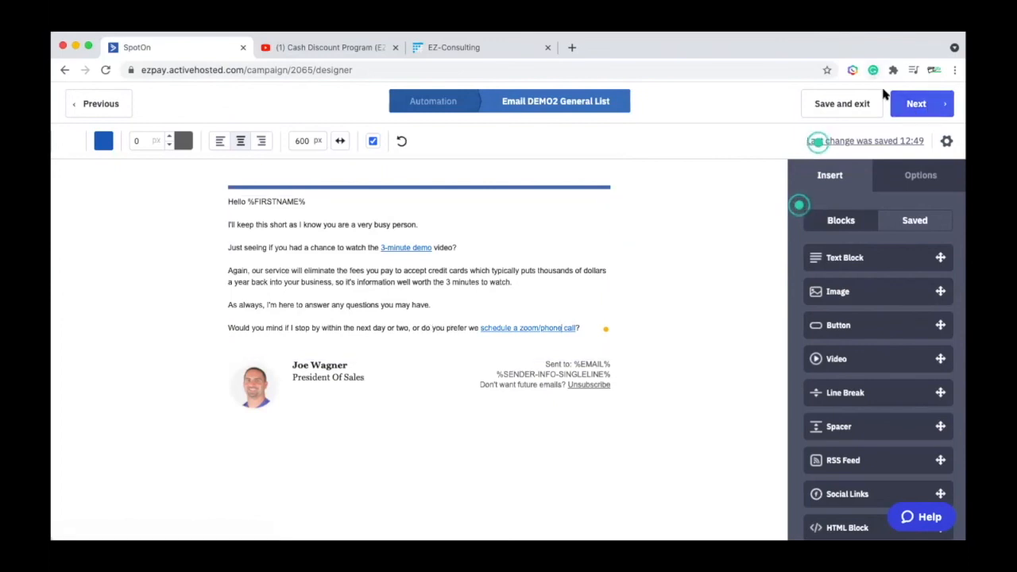
# - Review the campaign summary, finish the DEMO2 General List email and save it as the second email to send
pyautogui.click(916, 103)
pyautogui.scroll(-10, 760, 360)
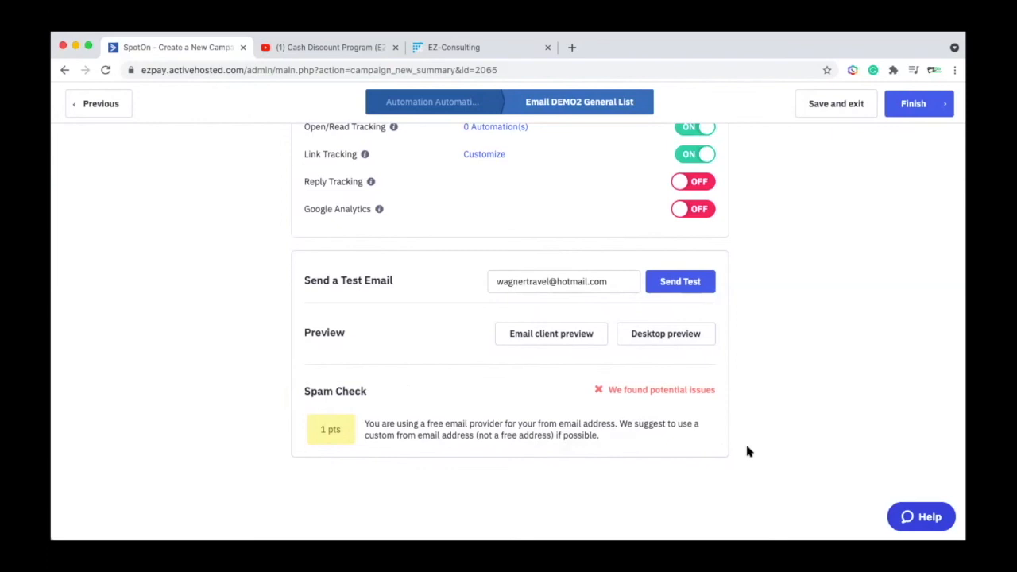
pyautogui.click(914, 104)
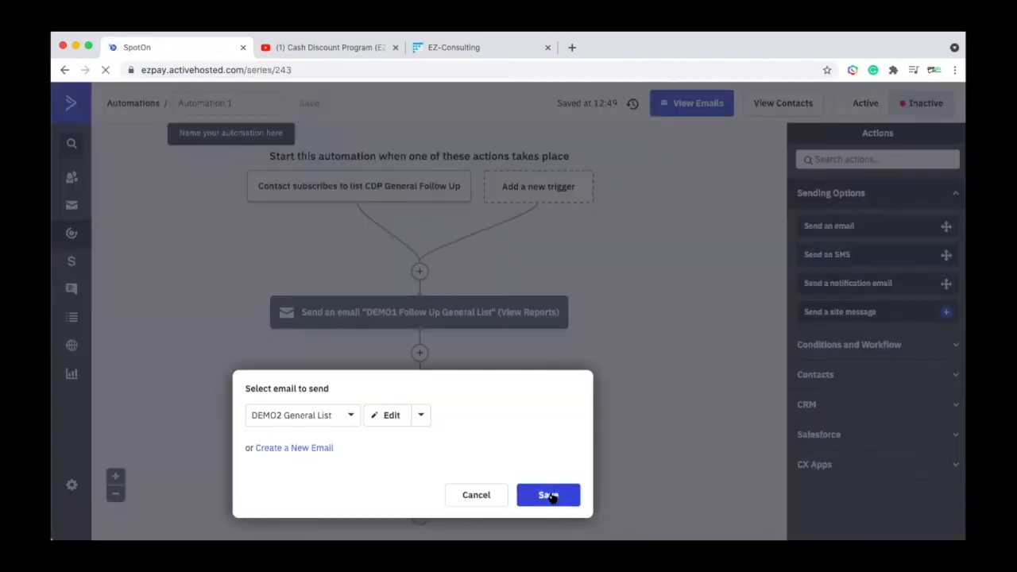
pyautogui.click(549, 496)
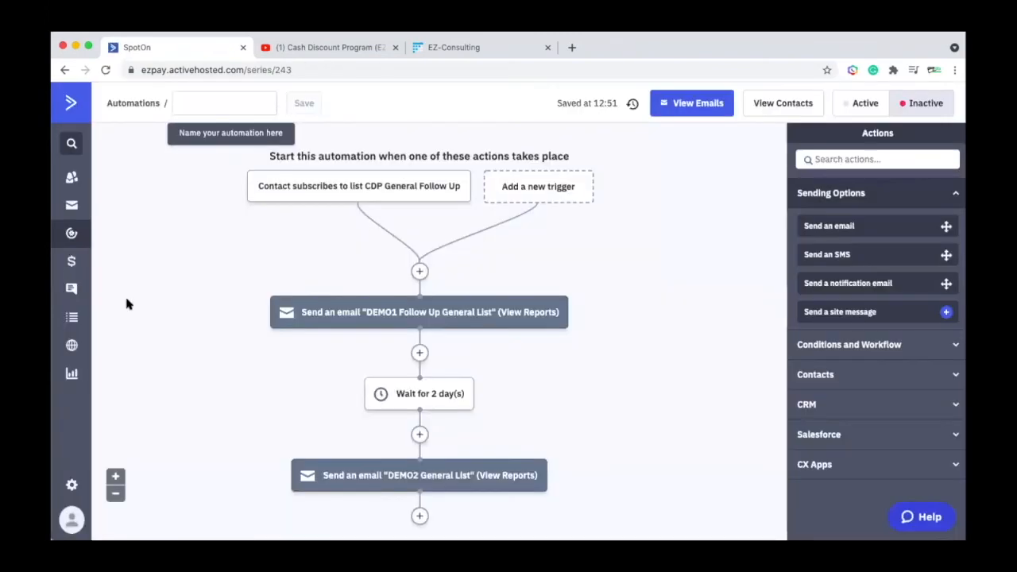
# - Add a Wait action for a specified period of 30 days after the DEMO2 General List email
pyautogui.scroll(-2, 148, 413)
pyautogui.scroll(2, 211, 361)
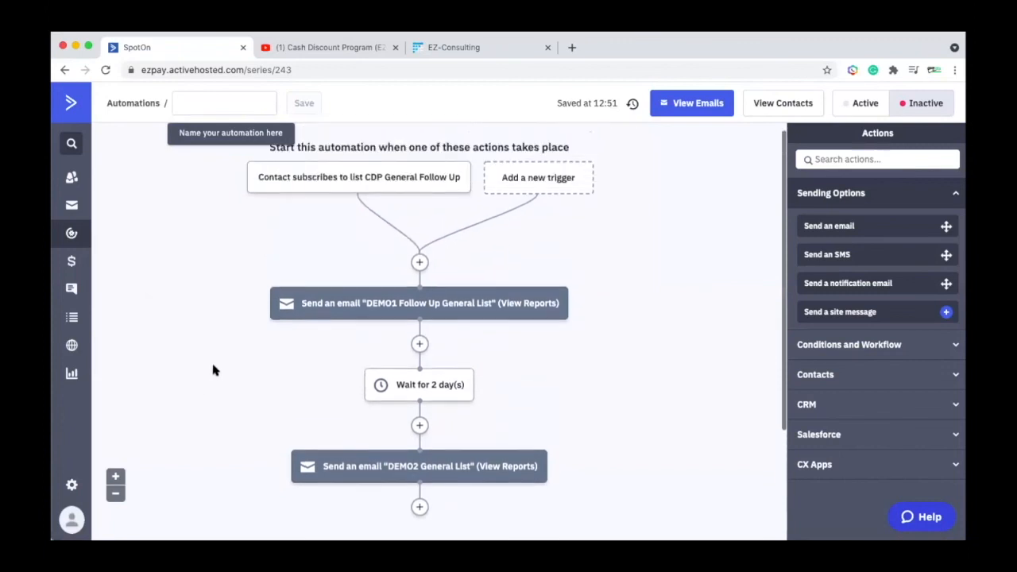
pyautogui.scroll(-1, 213, 370)
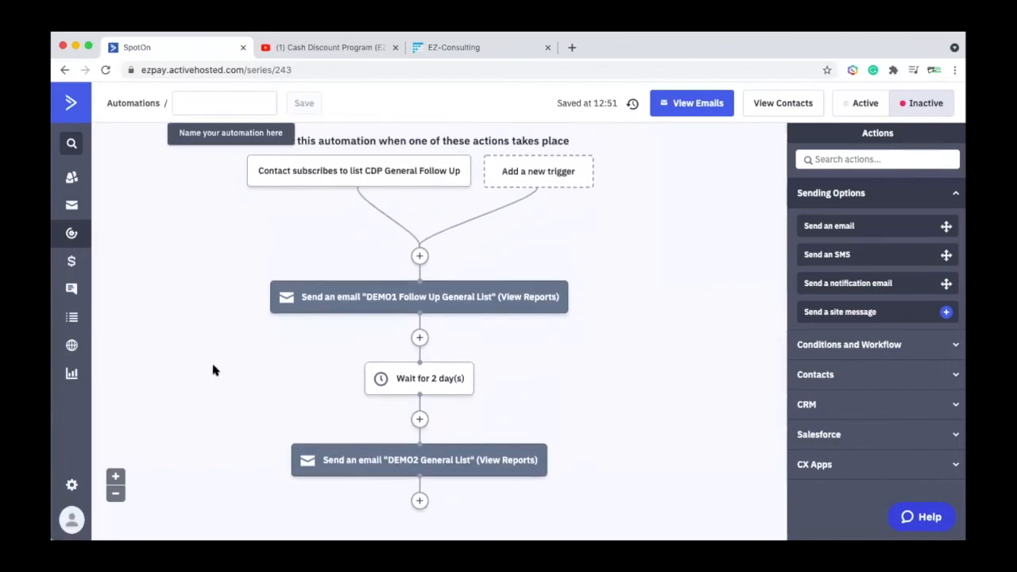
pyautogui.scroll(-3, 212, 370)
pyautogui.moveTo(390, 236)
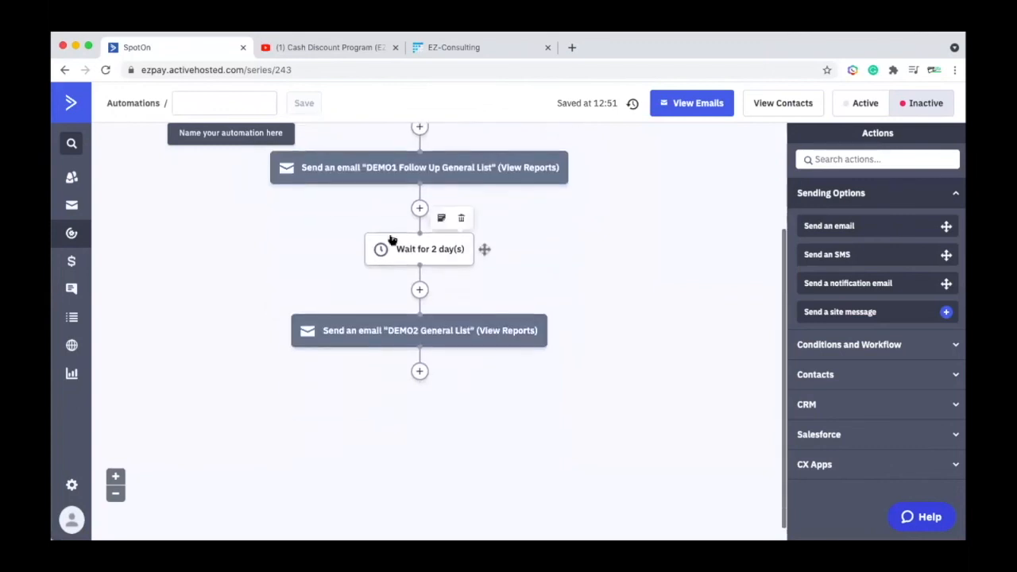
pyautogui.click(419, 372)
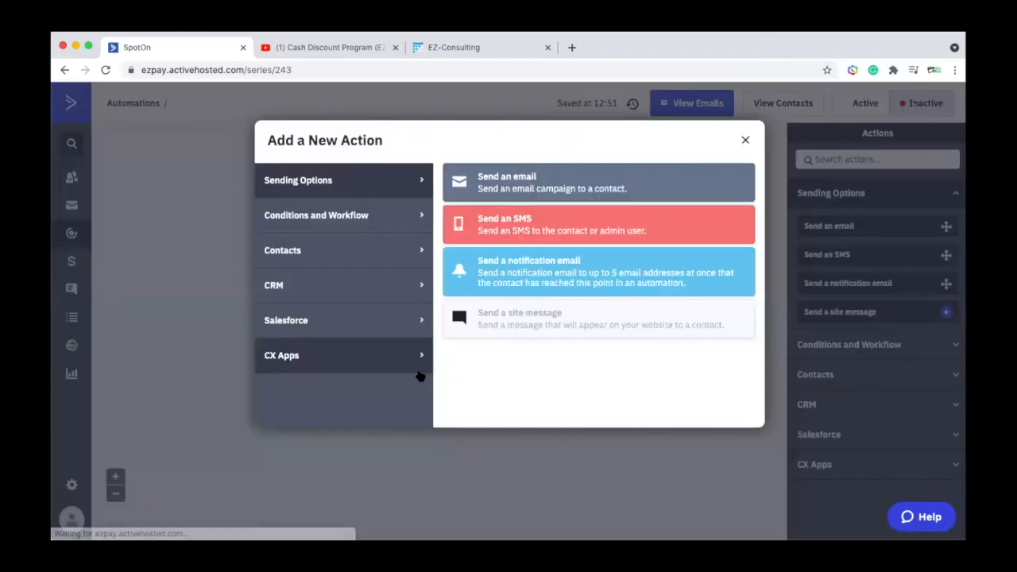
pyautogui.click(331, 216)
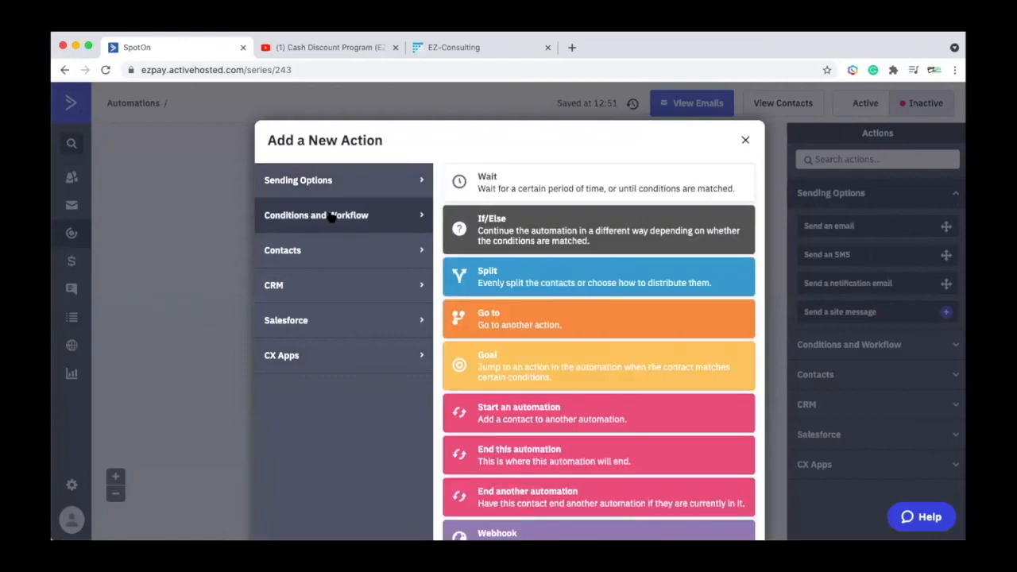
pyautogui.click(525, 185)
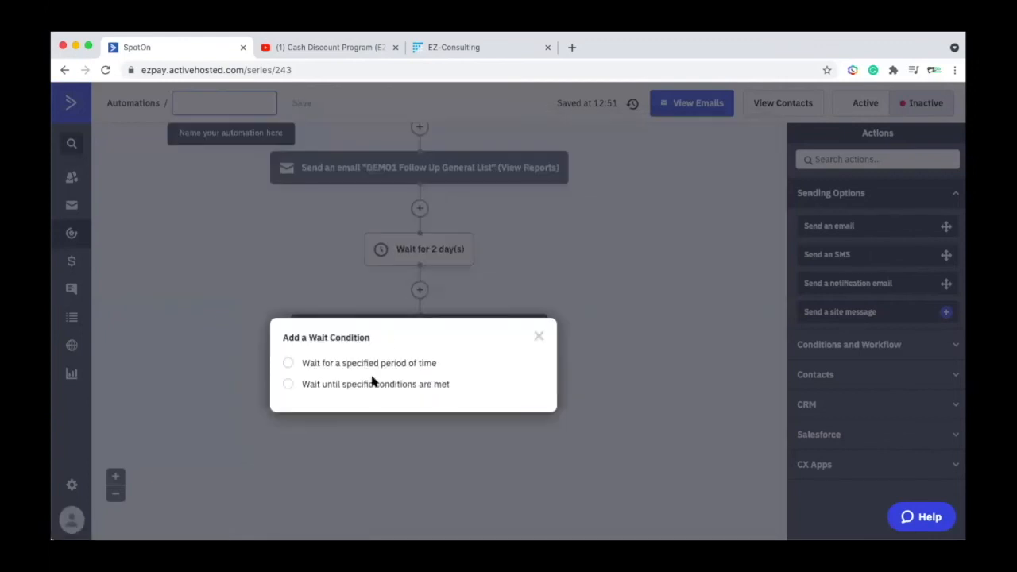
pyautogui.click(291, 364)
pyautogui.click(371, 369)
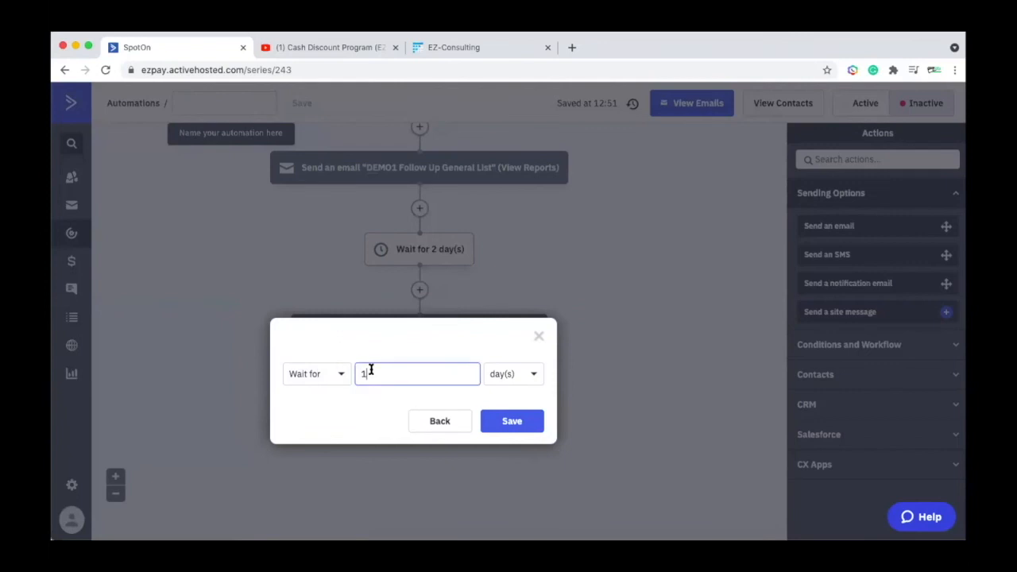
pyautogui.press('BackSpace')
pyautogui.write('30')
pyautogui.click(510, 425)
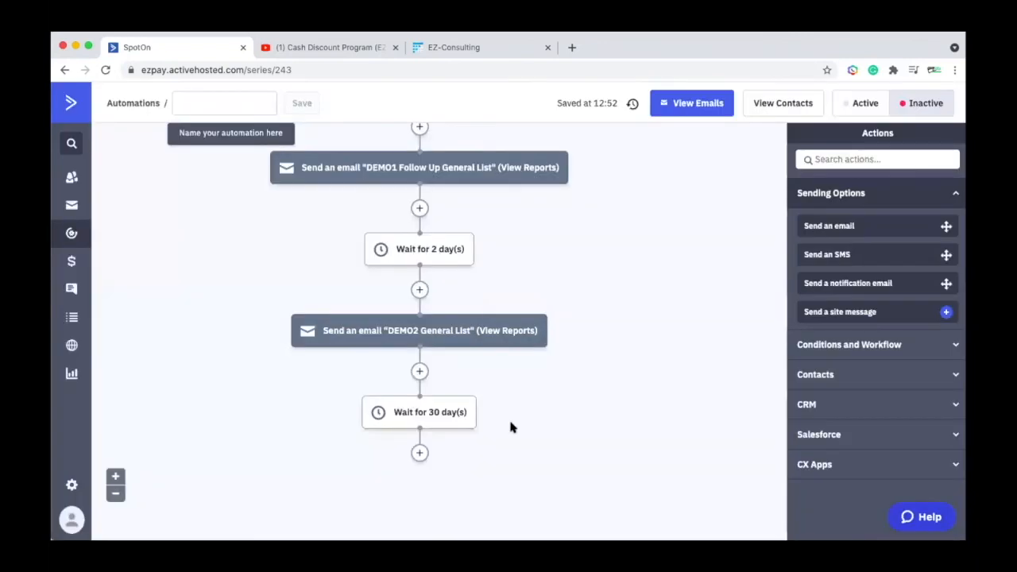
# - Look over the automation's flow, return to the automations list and reopen Automation 1
pyautogui.scroll(-3, 724, 390)
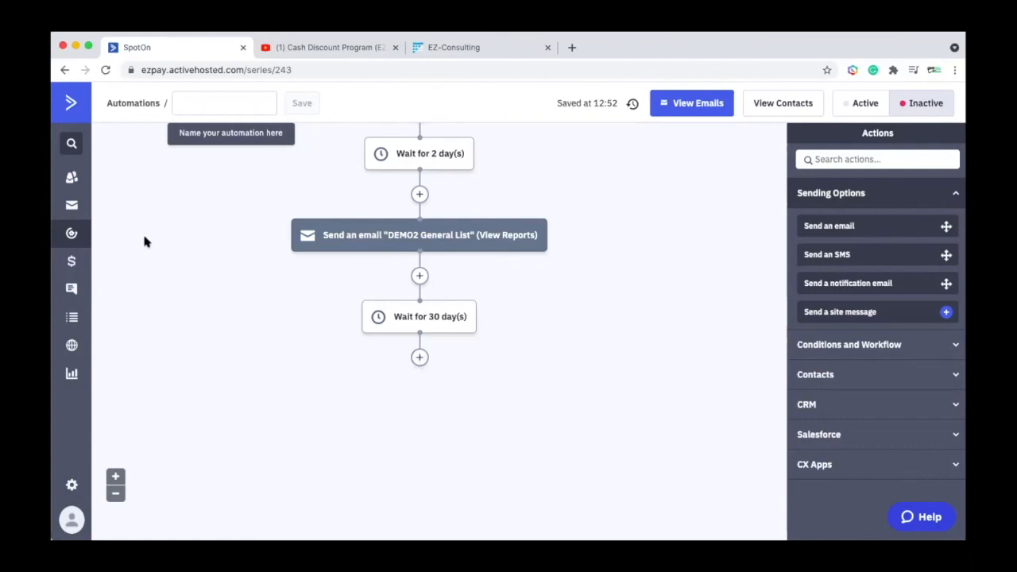
pyautogui.scroll(1, 218, 375)
pyautogui.scroll(5, 218, 374)
pyautogui.moveTo(454, 234)
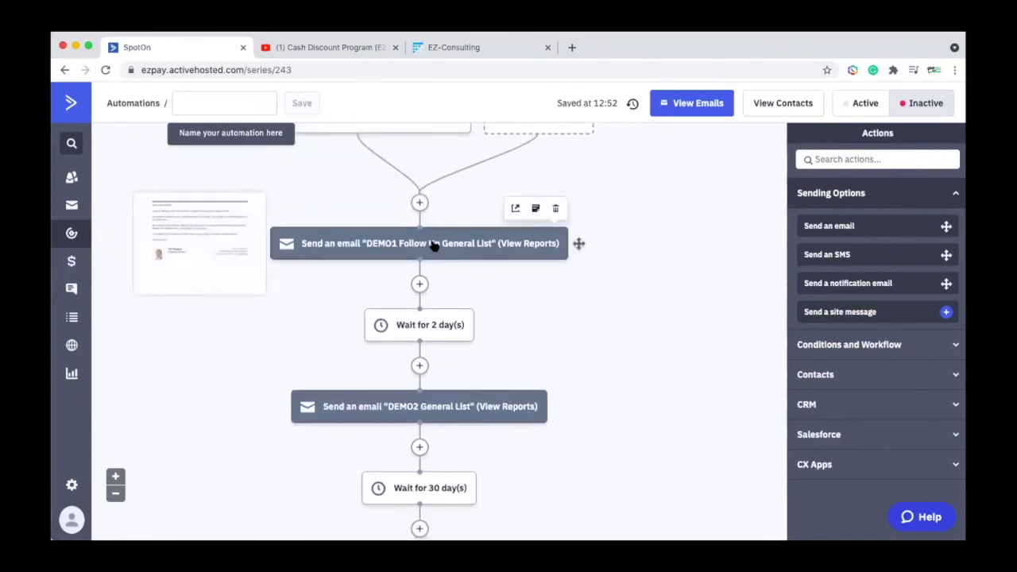
pyautogui.click(72, 234)
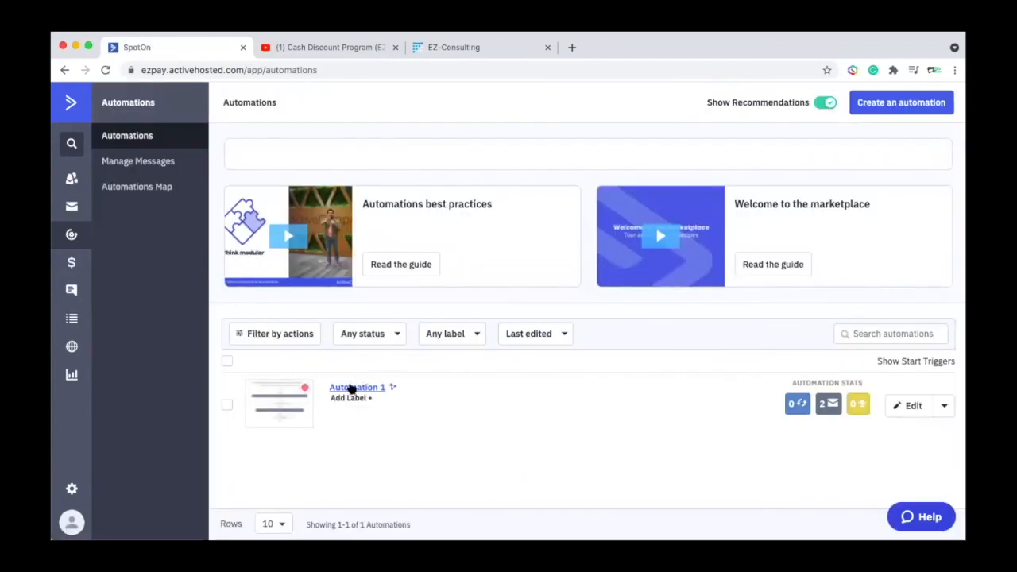
pyautogui.click(349, 388)
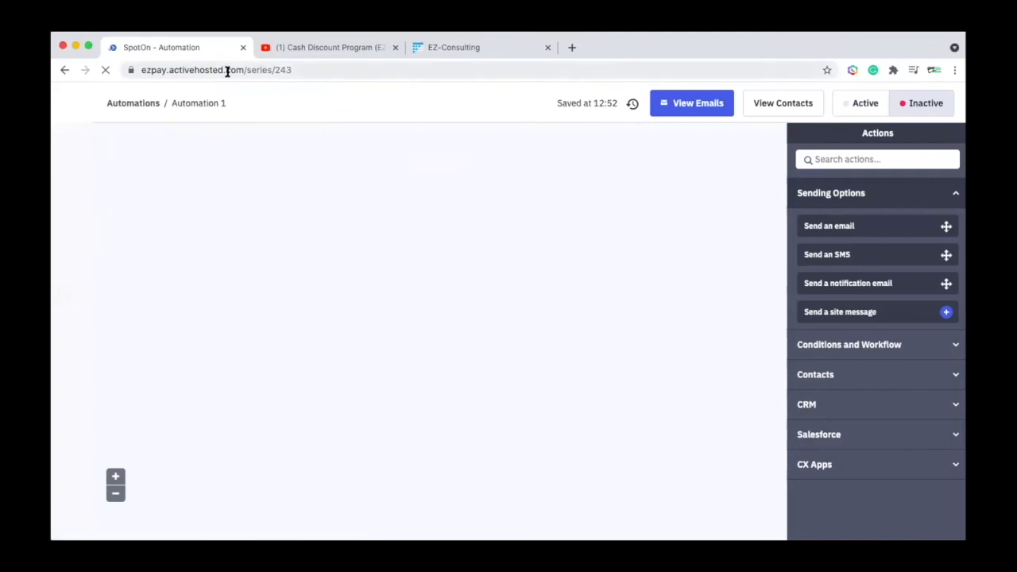
# - Rename the automation as General Follow Up List and save the name
pyautogui.click(179, 106)
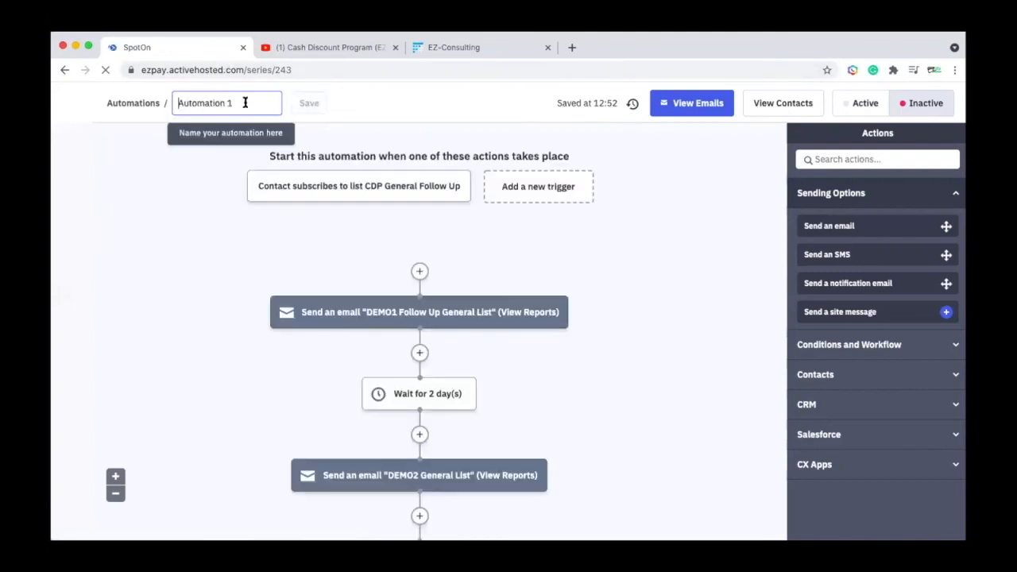
pyautogui.tripleClick(175, 104)
pyautogui.write('G')
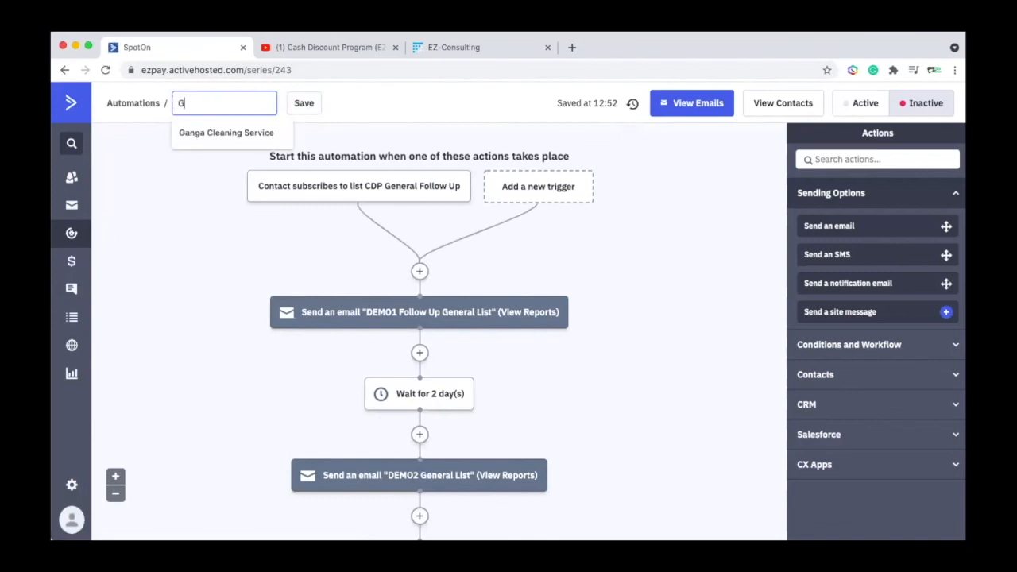
pyautogui.write('neral Follow UpList')
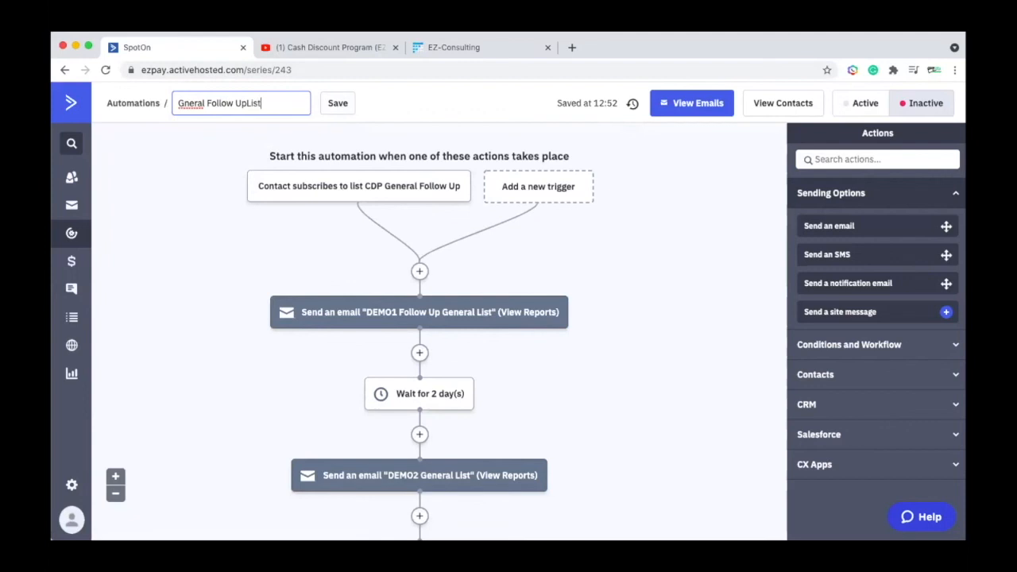
pyautogui.click(243, 103)
pyautogui.click(190, 104)
pyautogui.write('e')
pyautogui.click(340, 104)
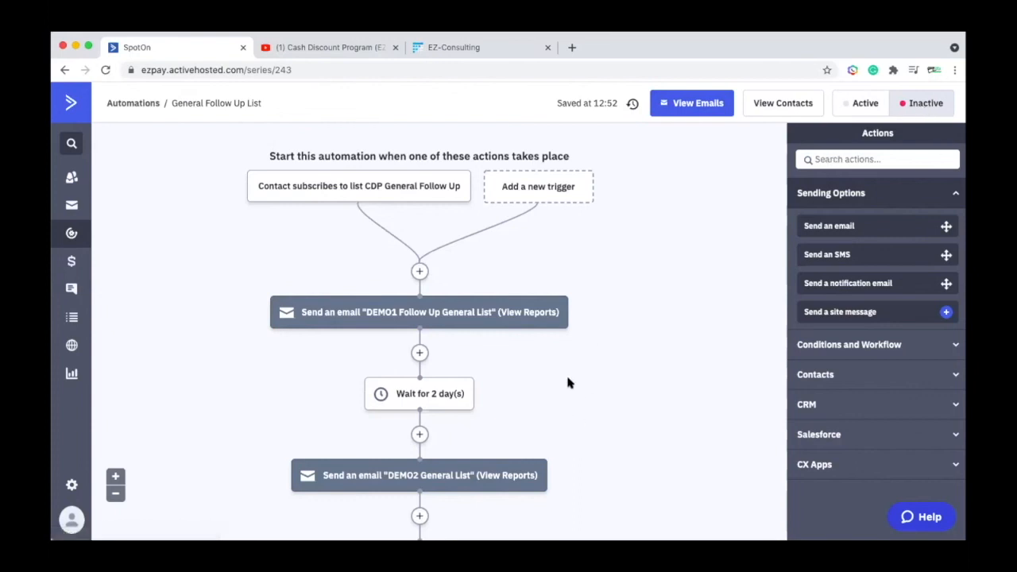
# - Set the General Follow Up List automation to Active and review its sequence of emails and waits
pyautogui.click(860, 103)
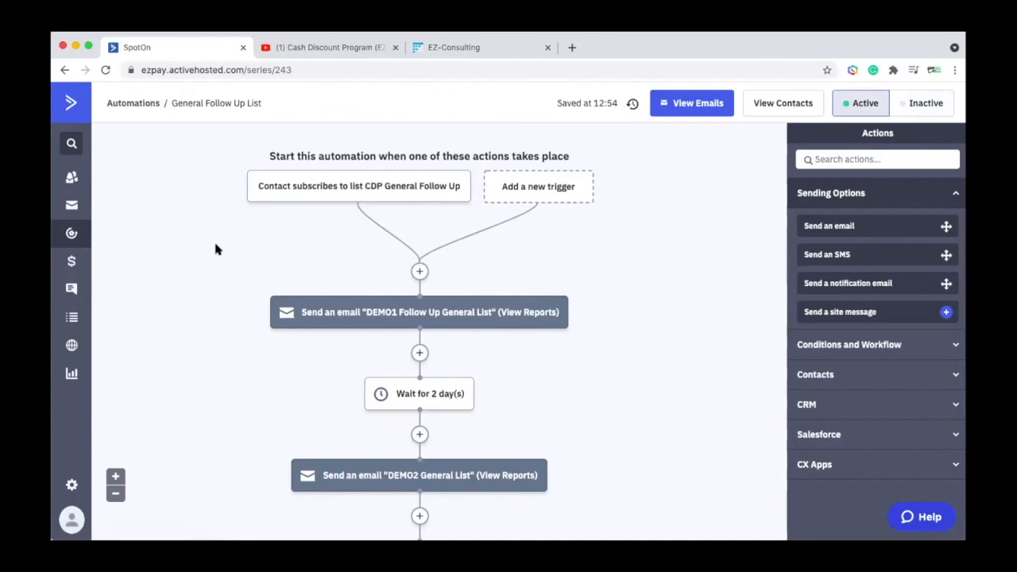
pyautogui.scroll(-3, 209, 337)
pyautogui.scroll(-1, 209, 338)
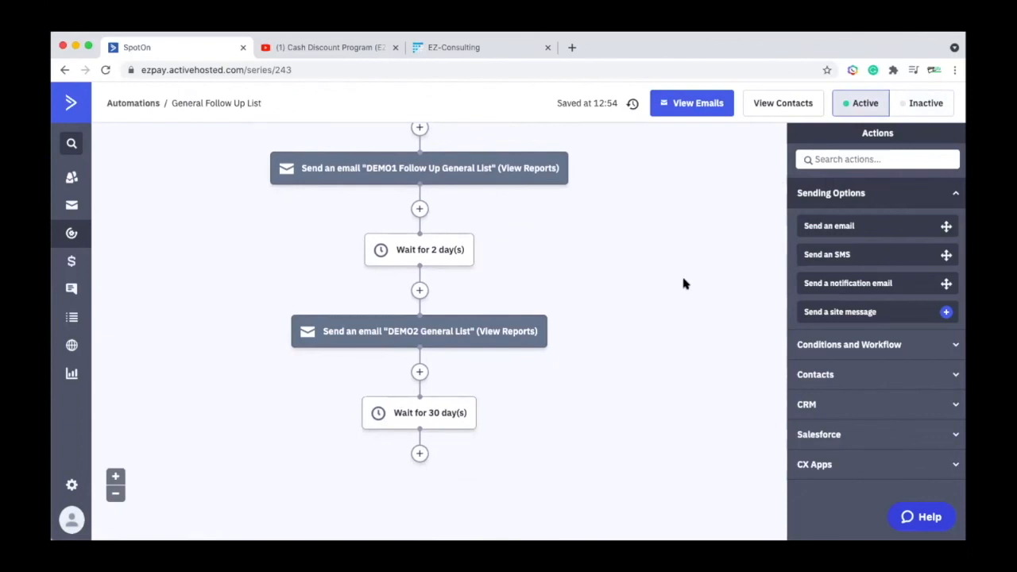
pyautogui.scroll(3, 683, 284)
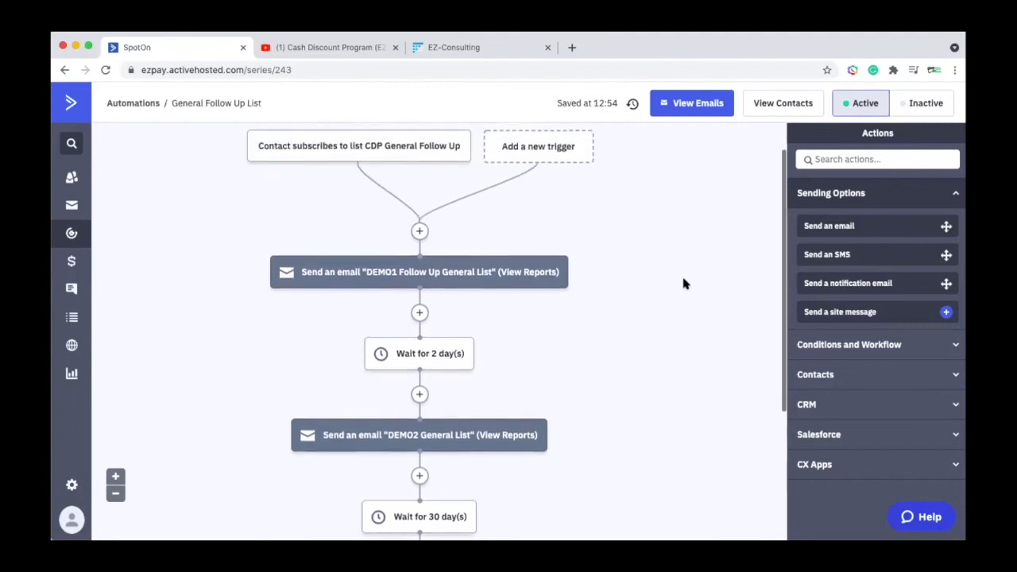
# - Return to the automations list and create a new automation using the Start from Scratch recipe
pyautogui.click(103, 105)
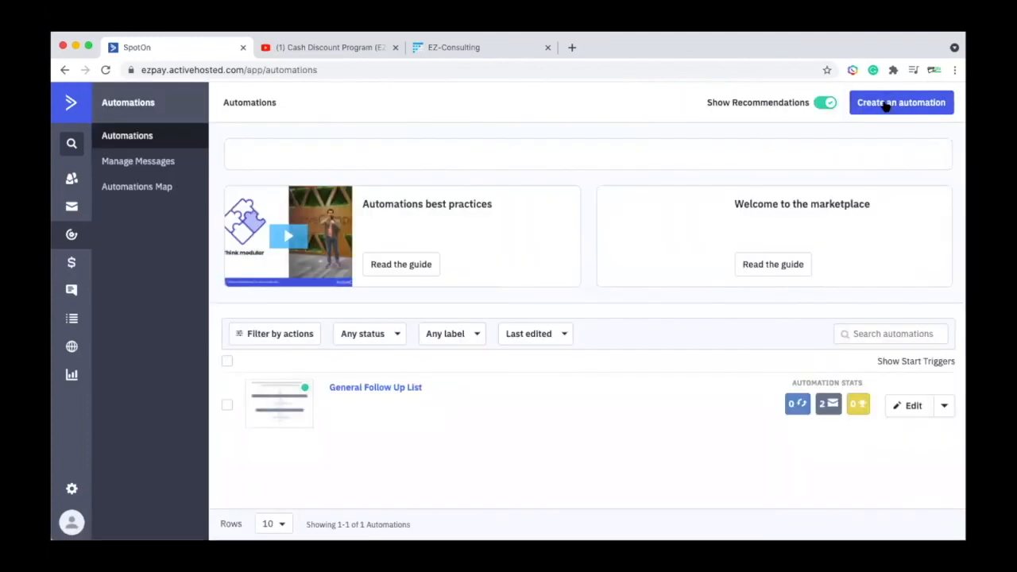
pyautogui.click(899, 104)
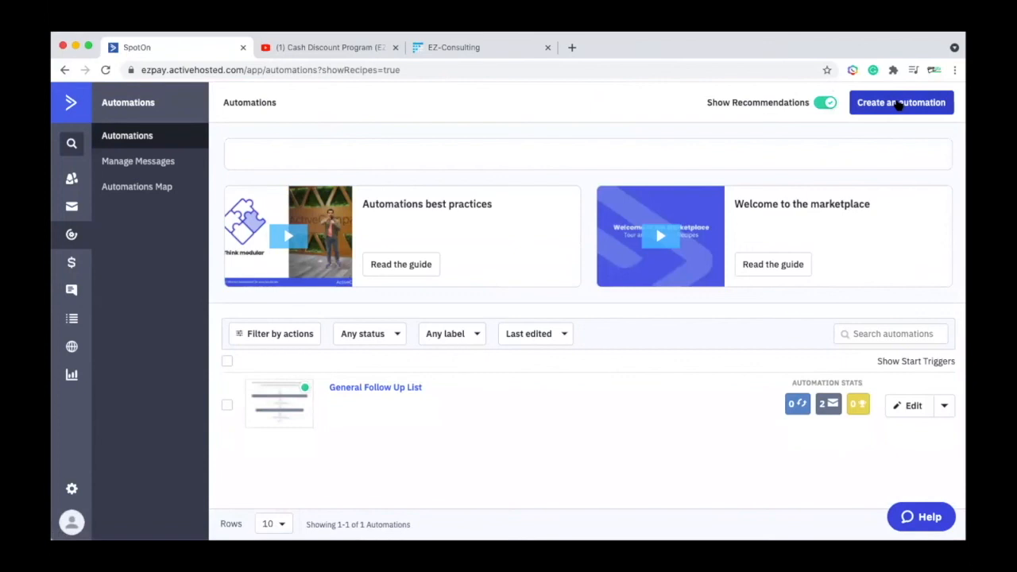
pyautogui.click(441, 250)
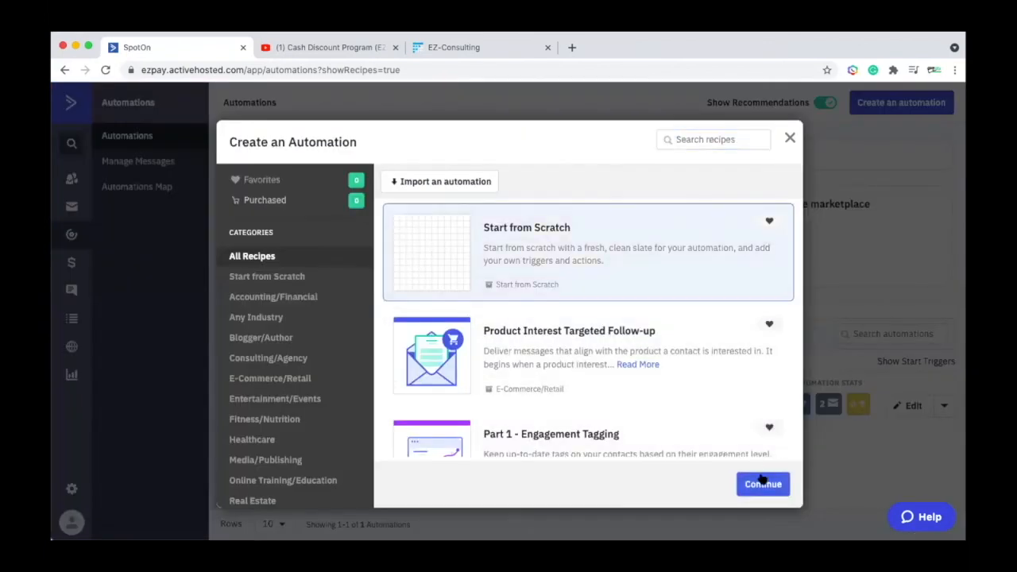
pyautogui.scroll(-10, 557, 400)
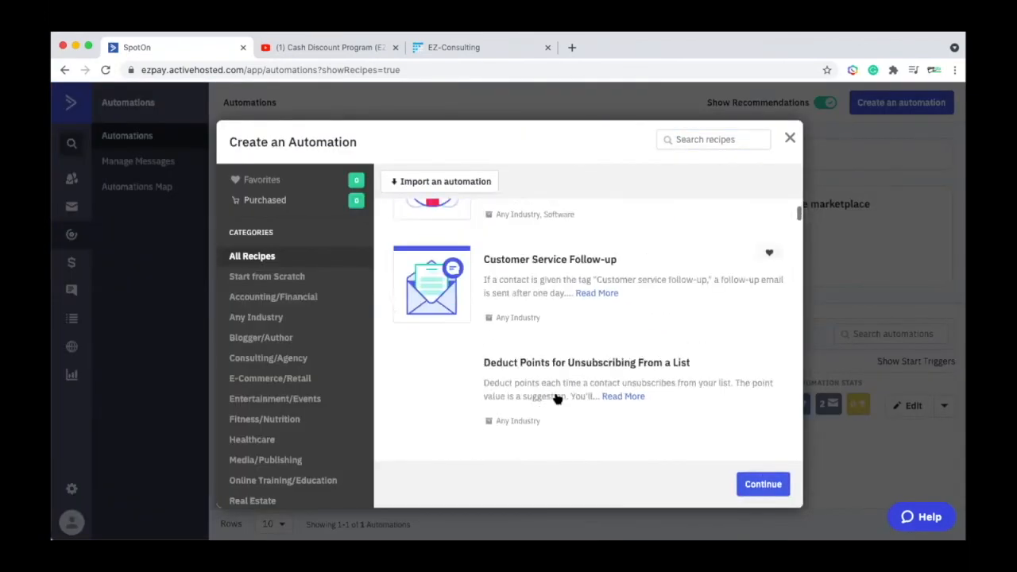
pyautogui.scroll(10, 557, 399)
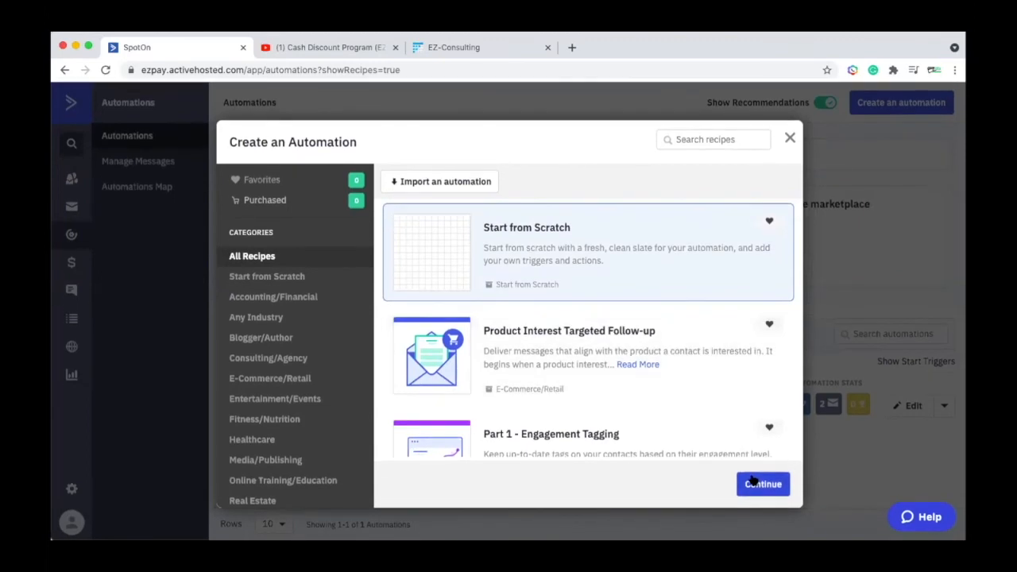
pyautogui.click(757, 483)
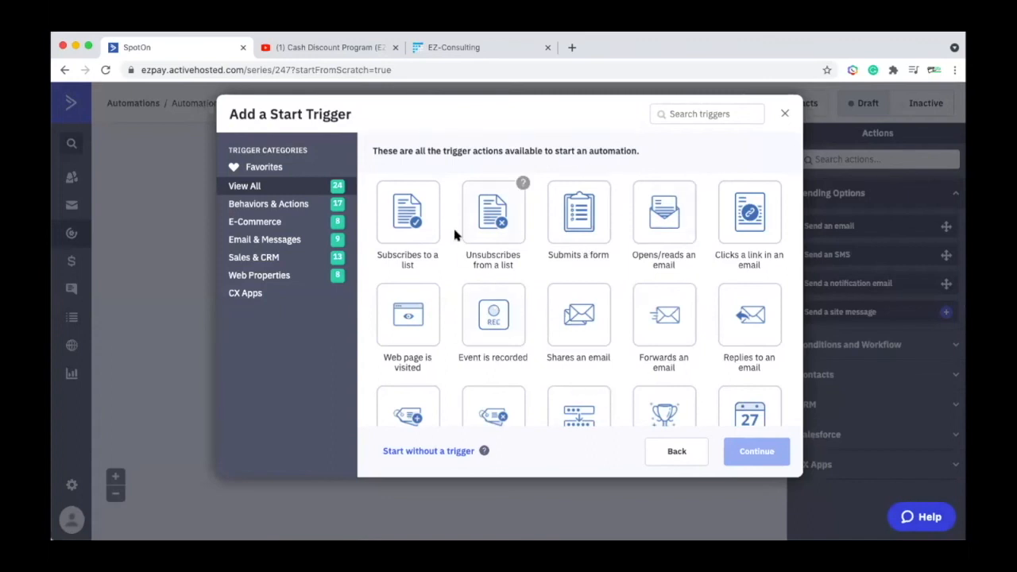
# - Add a start trigger for contacts subscribing to the Scheduled Appointment list, set to run once
pyautogui.click(408, 228)
pyautogui.click(752, 450)
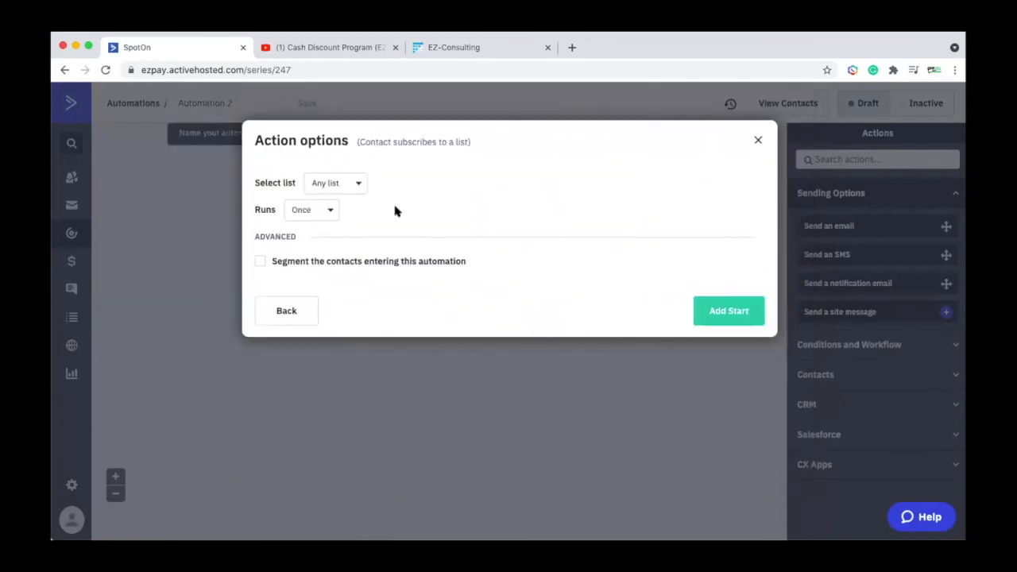
pyautogui.click(355, 185)
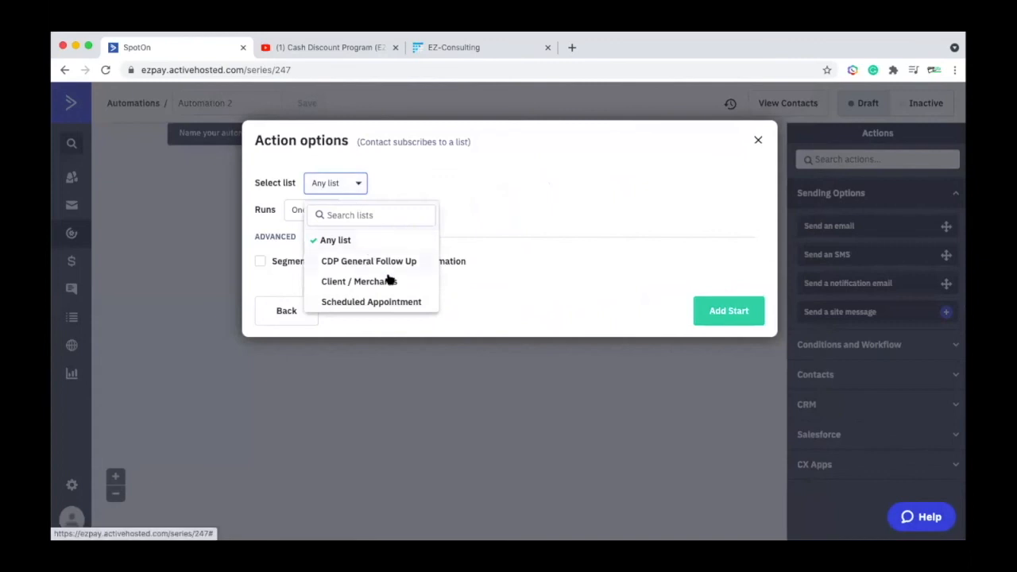
pyautogui.click(382, 305)
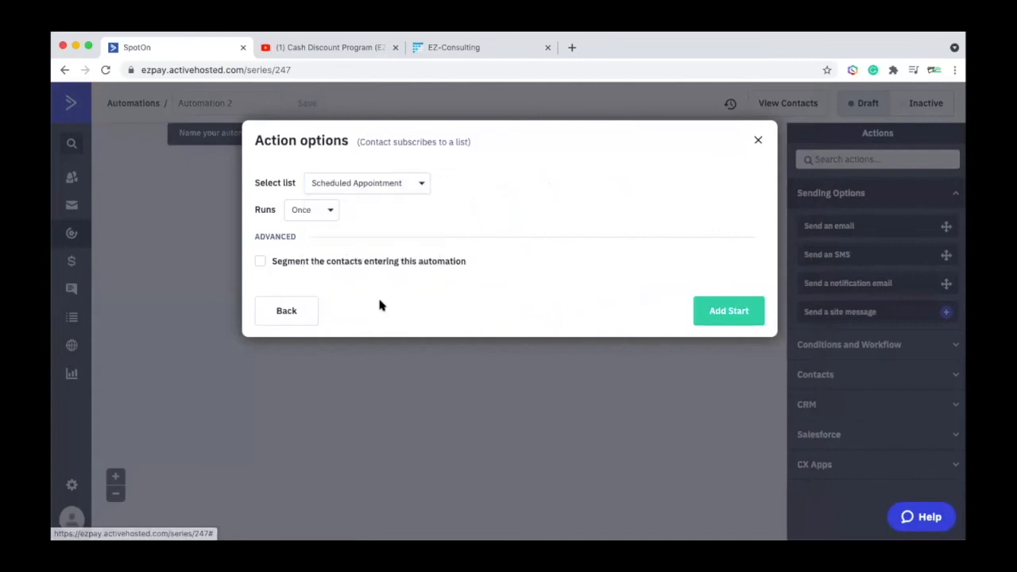
pyautogui.click(721, 312)
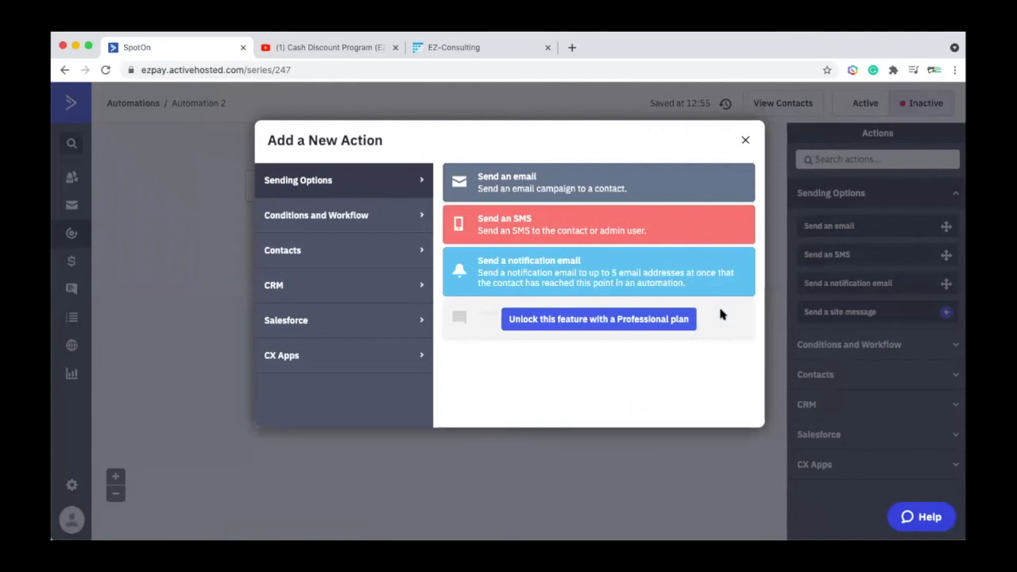
# - Add a Send an SMS action with a message greeting %FIRSTNAME%, introducing the sender, confirming the appointment and asking the contact to mark their calendar
pyautogui.click(557, 227)
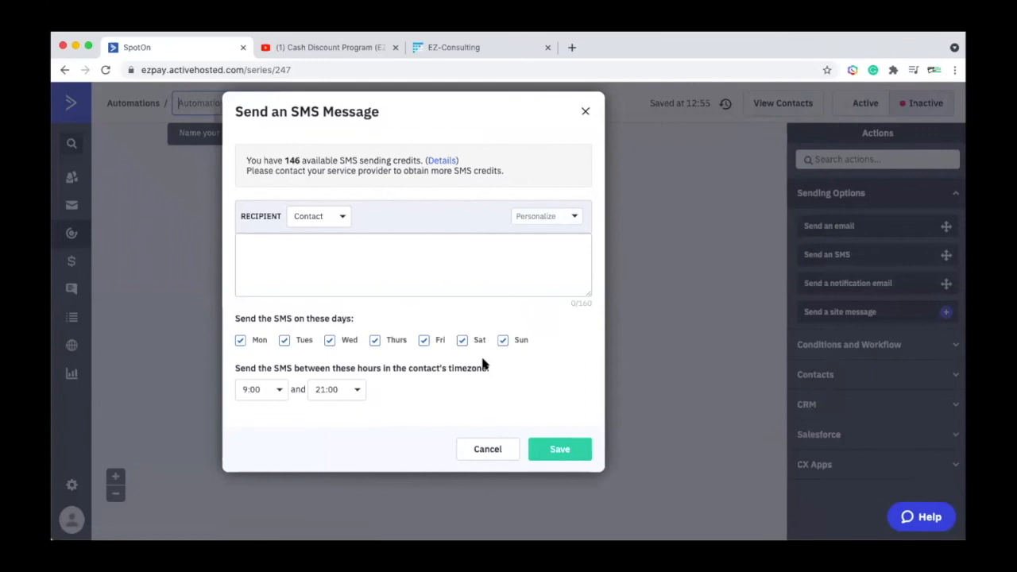
pyautogui.click(279, 244)
pyautogui.click(279, 243)
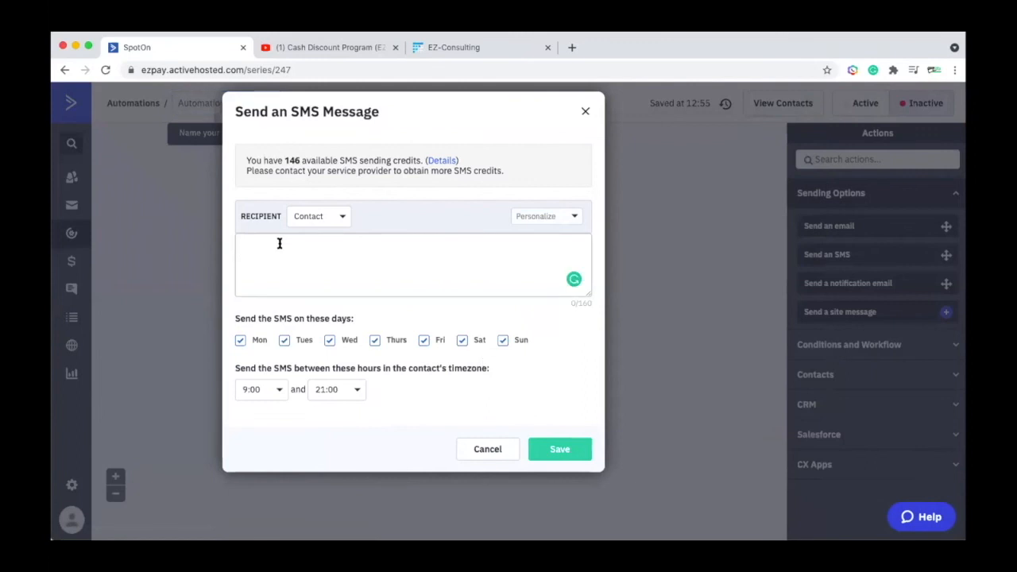
pyautogui.write('Hello %FIRSTNAME%, Jo')
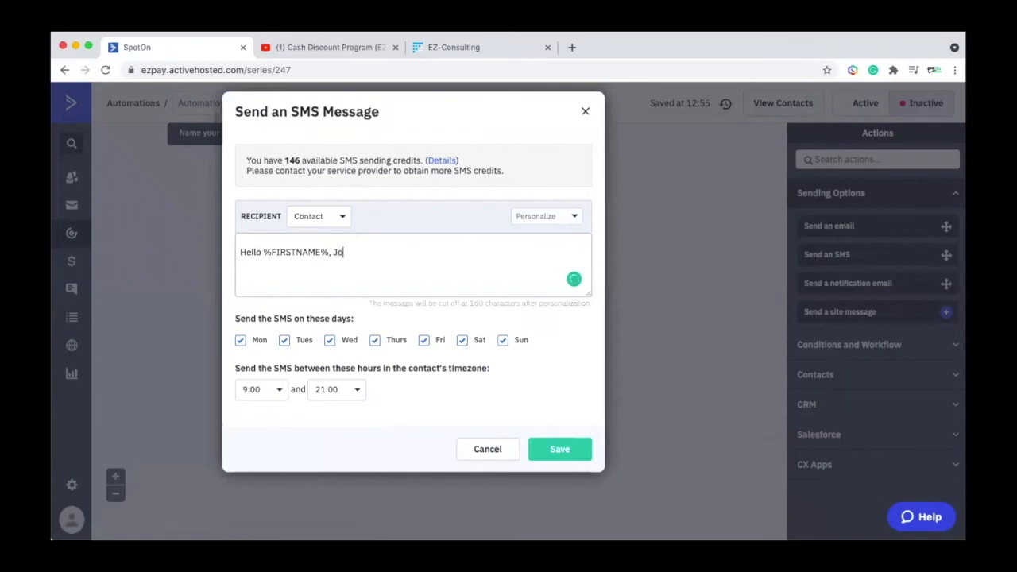
pyautogui.write('e Wagner here.  I Wante')
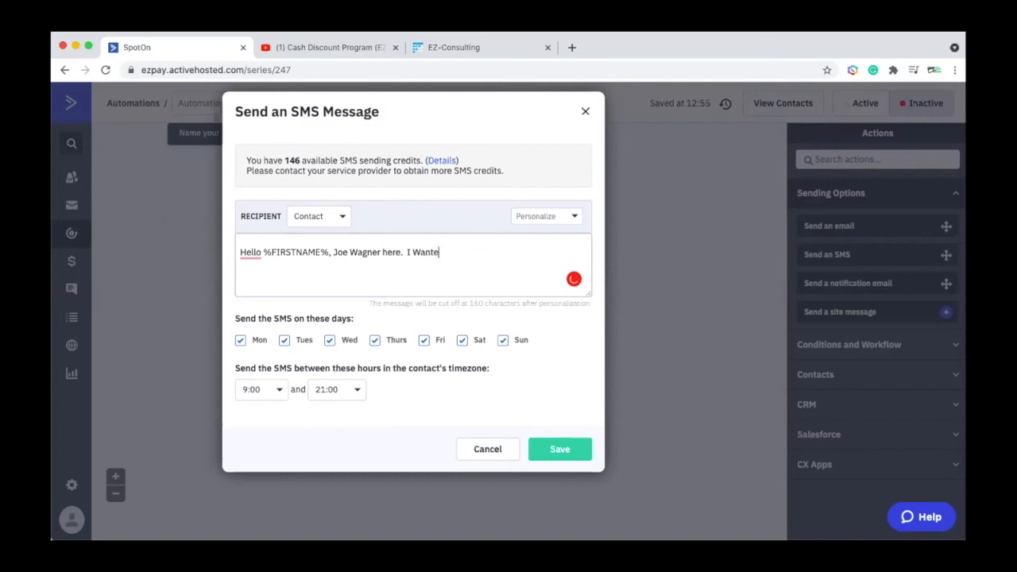
pyautogui.write('d to confirm I got your')
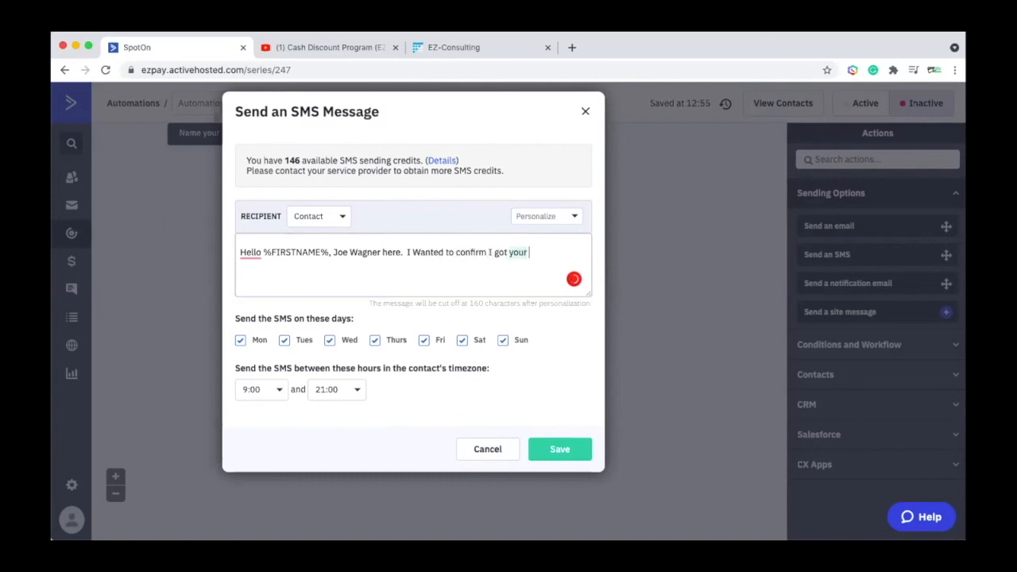
pyautogui.write(' appointment ')
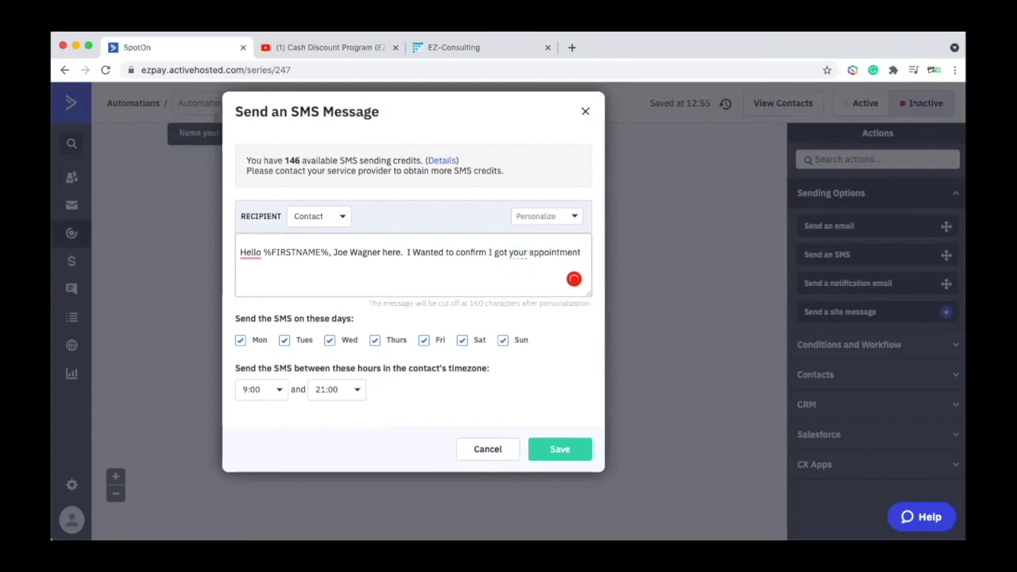
pyautogui.write('and I look forward to catcgjing')
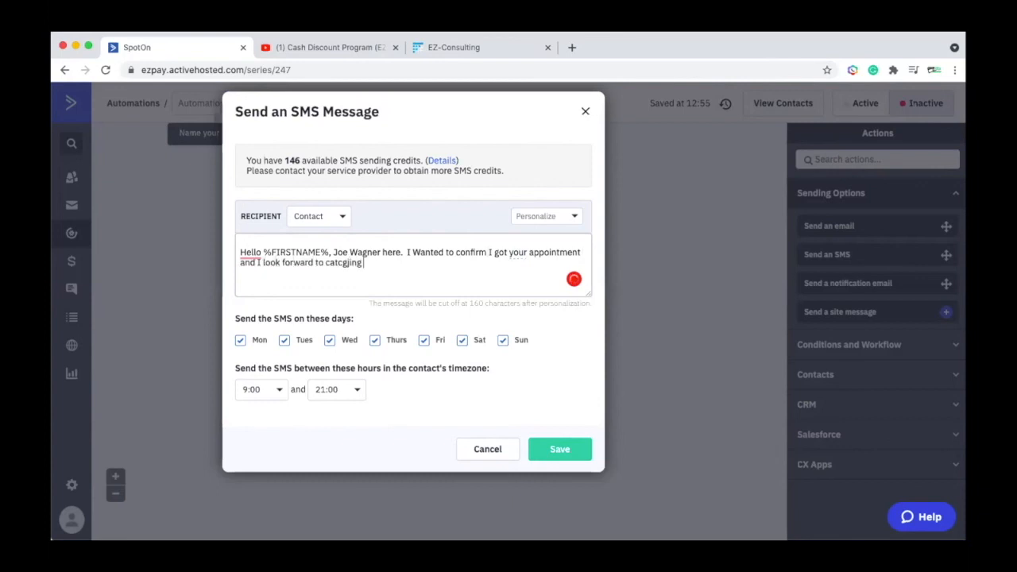
pyautogui.write(' up.  Please mark your calen')
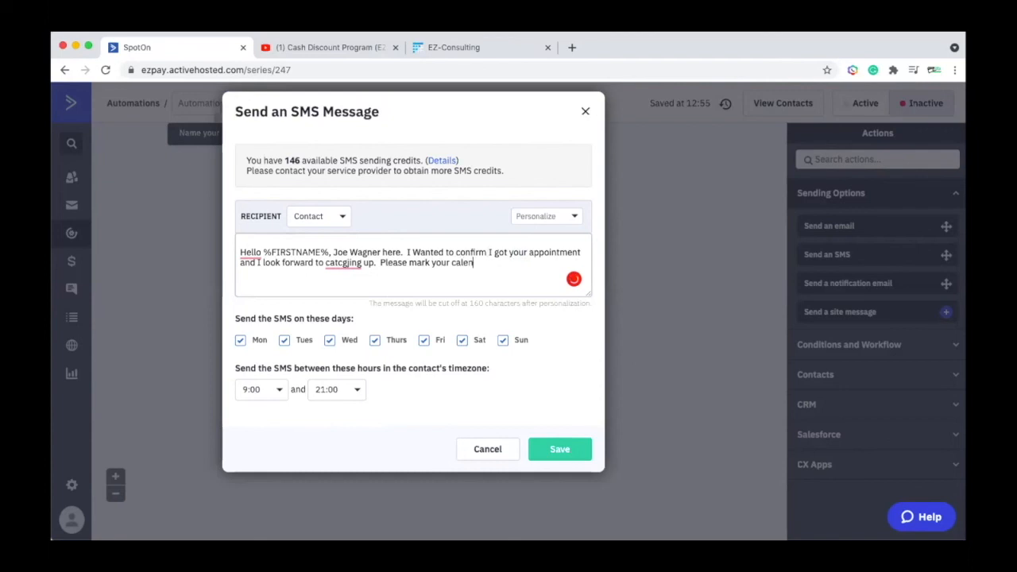
pyautogui.write('der as well so we both')
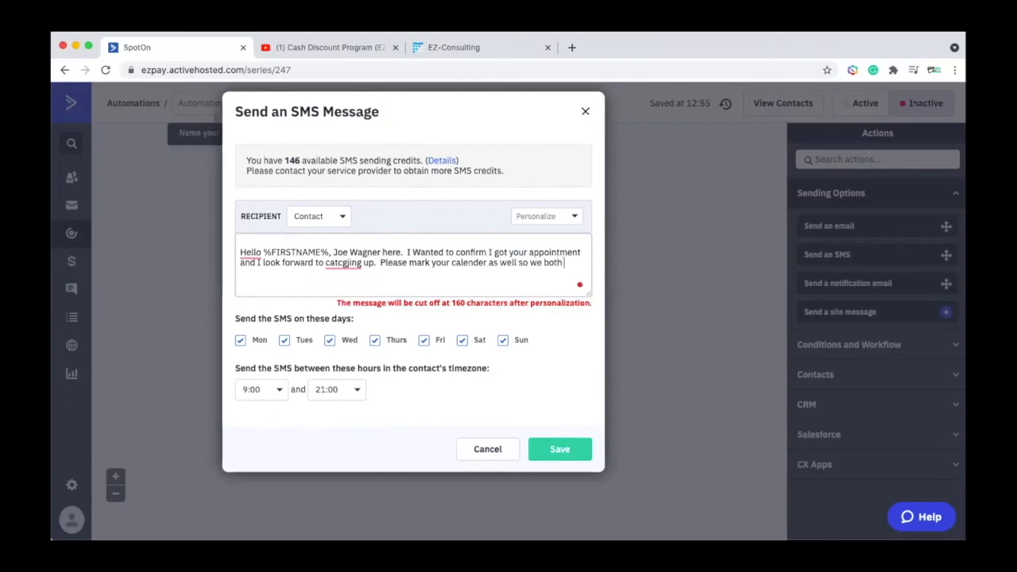
# - Remove the unfinished clause after "as well" in the SMS message and end it with "CU Soon"
pyautogui.press('BackSpace')
pyautogui.press('BackSpace')
pyautogui.press('BackSpace')
pyautogui.press('BackSpace')
pyautogui.press('BackSpace')
pyautogui.press('BackSpace')
pyautogui.press('BackSpace')
pyautogui.press('BackSpace')
pyautogui.press('BackSpace')
pyautogui.press('BackSpace')
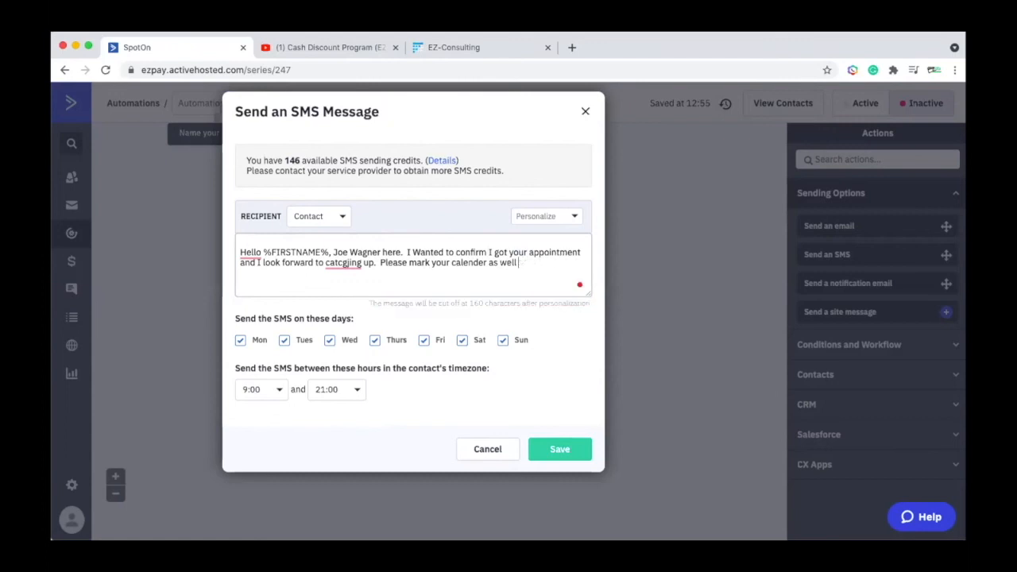
pyautogui.write('.  CU Soon')
# - Correct the SMS text to "catching", "Hello," and "calendar" using the spelling suggestions, and save the SMS action
pyautogui.click(574, 278)
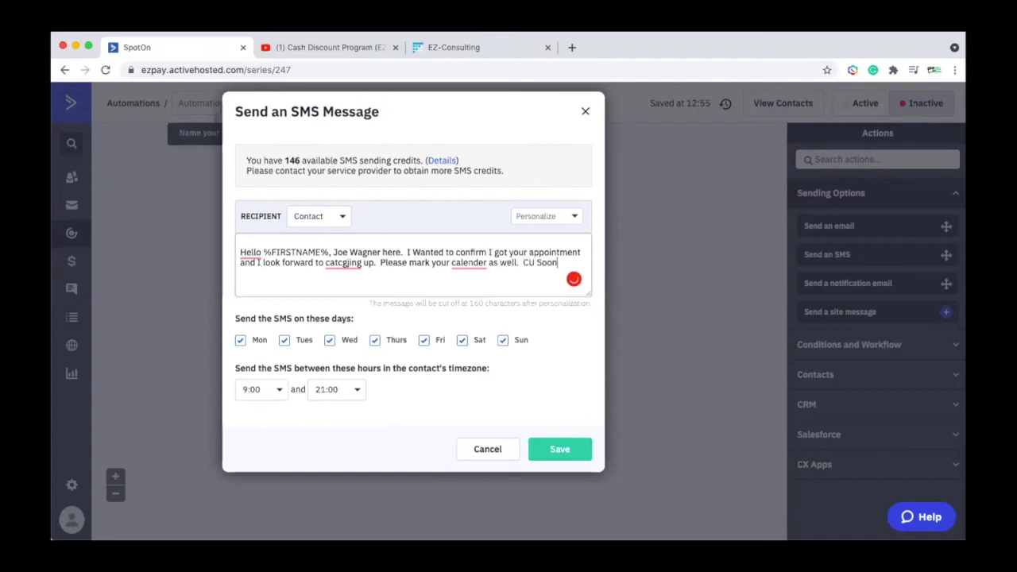
pyautogui.moveTo(341, 266)
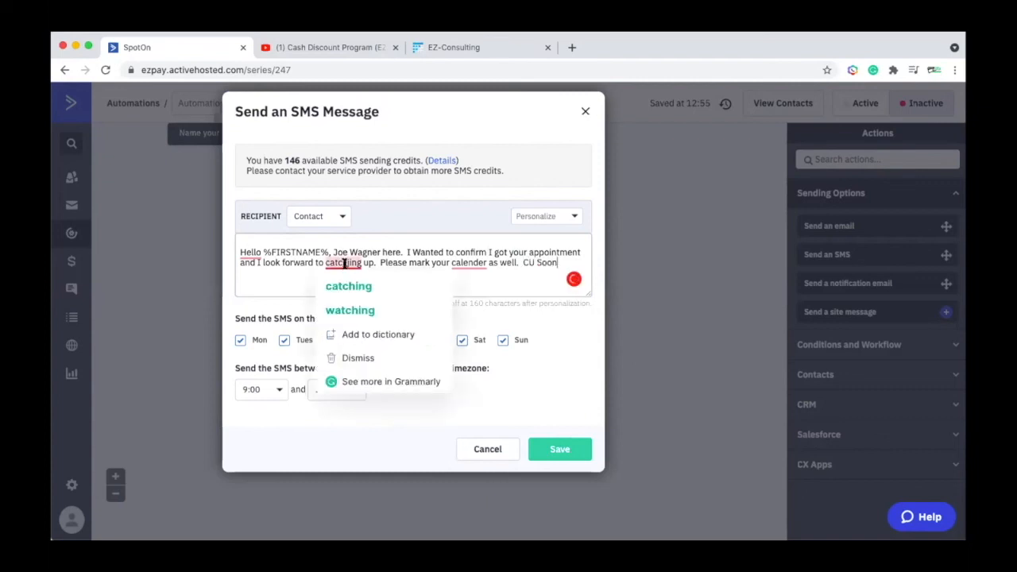
pyautogui.click(350, 287)
pyautogui.moveTo(248, 253)
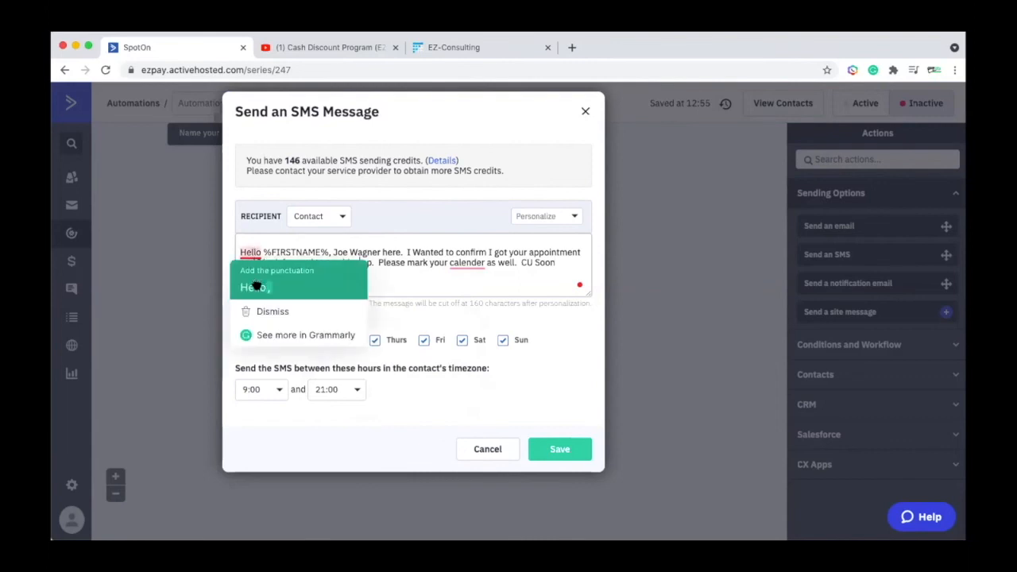
pyautogui.click(253, 285)
pyautogui.moveTo(482, 266)
pyautogui.click(471, 294)
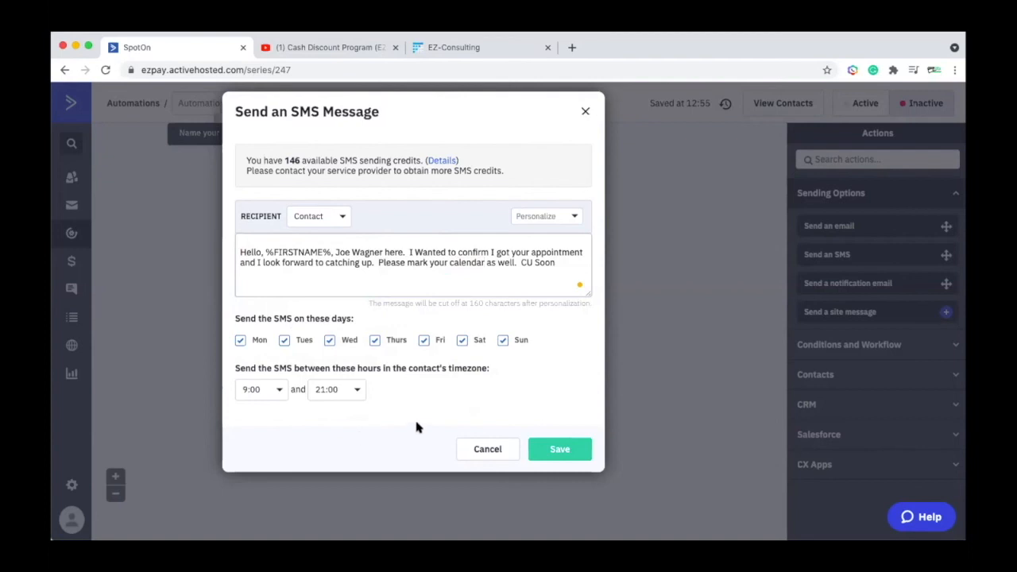
pyautogui.click(560, 450)
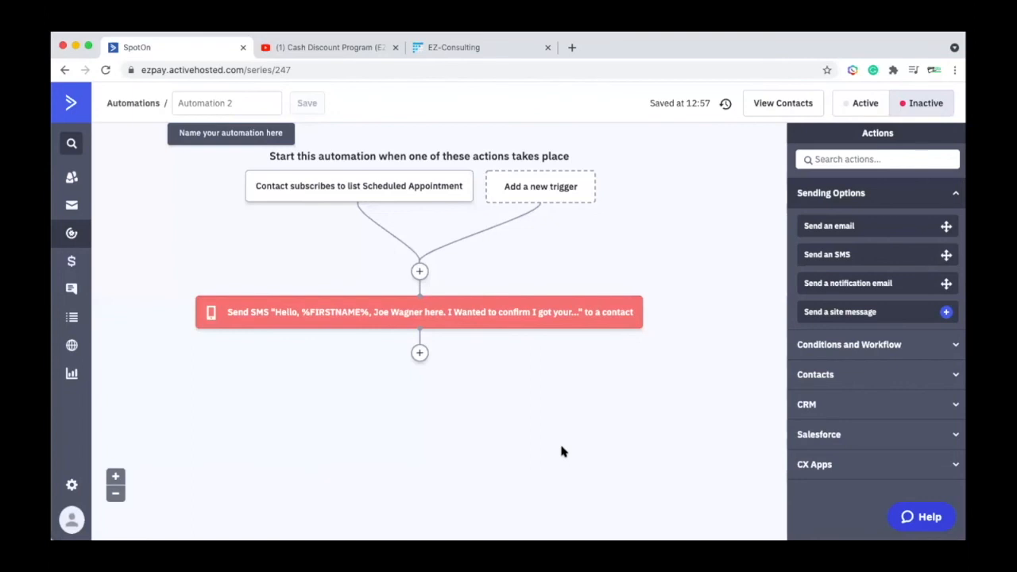
# - Add a Send an email action after the SMS, creating Schedule Appointment DEMO1 from the Personal Email (Copy) template with subject "Appointment Confirmed"
pyautogui.click(420, 354)
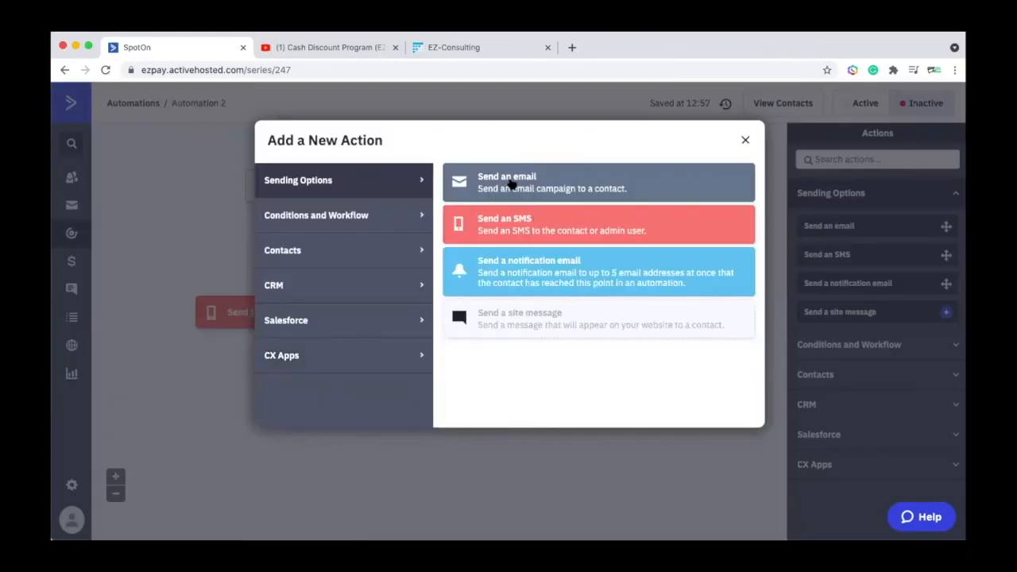
pyautogui.click(510, 183)
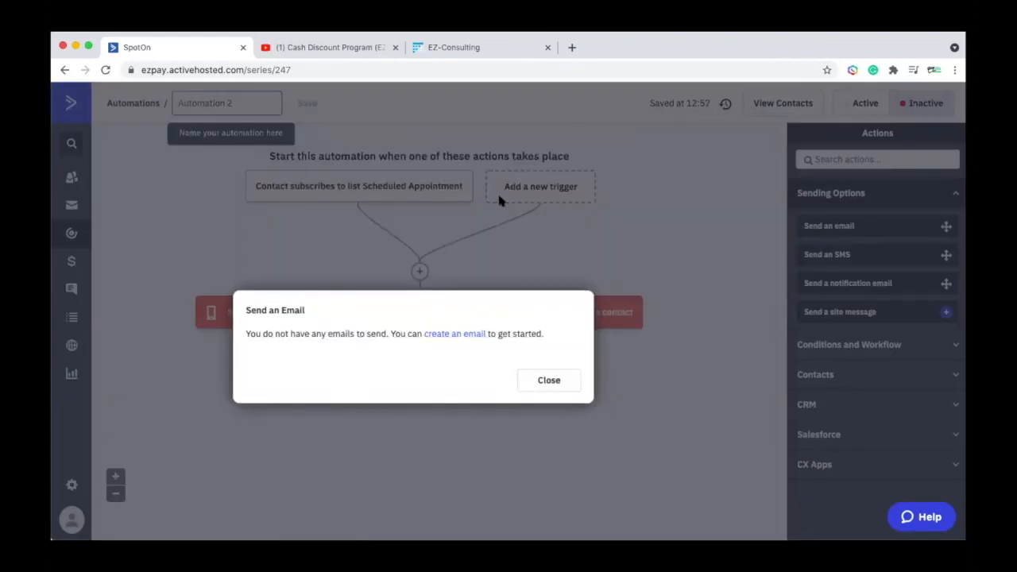
pyautogui.click(449, 334)
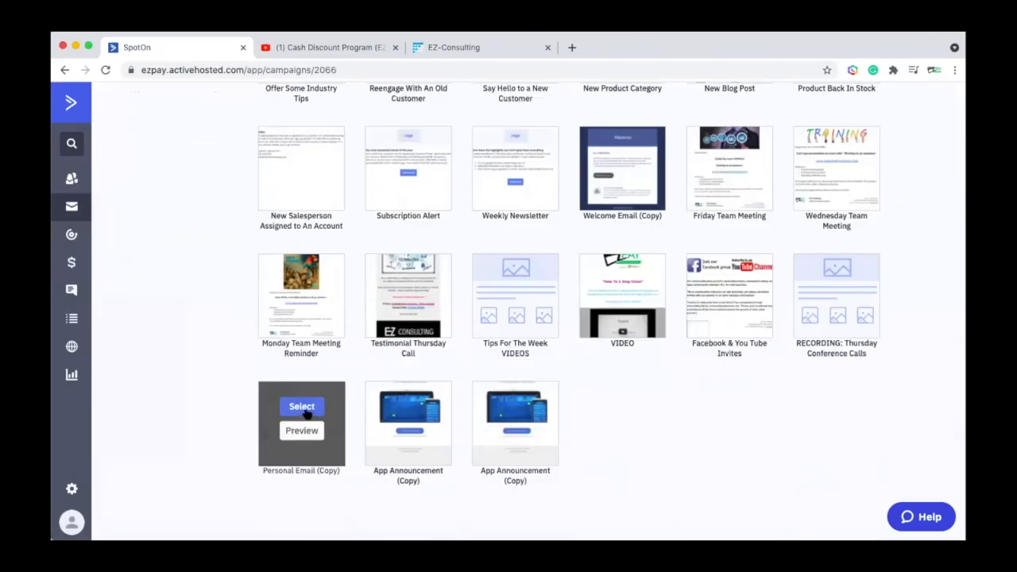
pyautogui.click(302, 407)
pyautogui.click(427, 315)
pyautogui.write('Appointmen')
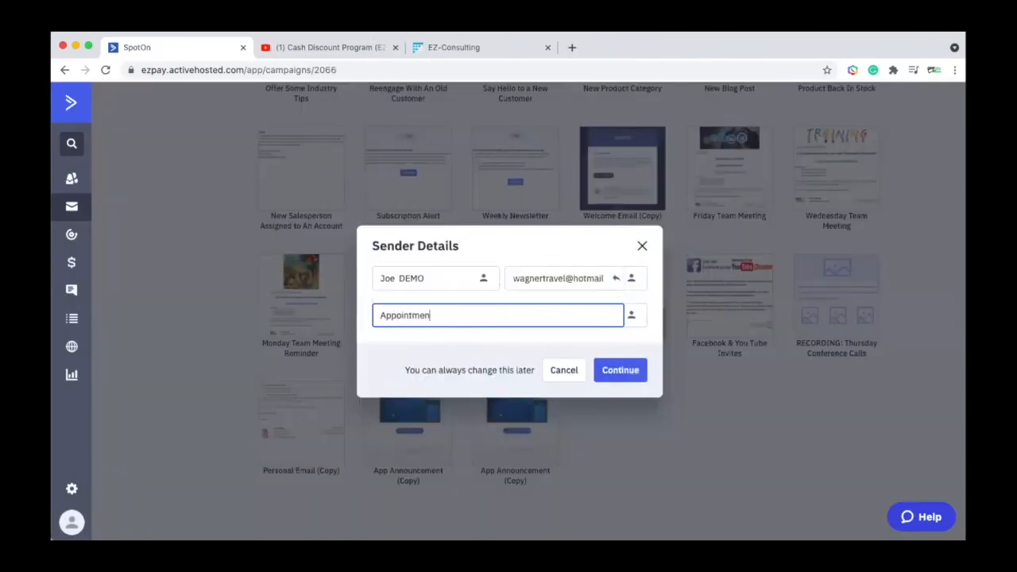
pyautogui.write('t Confirmed')
pyautogui.click(627, 373)
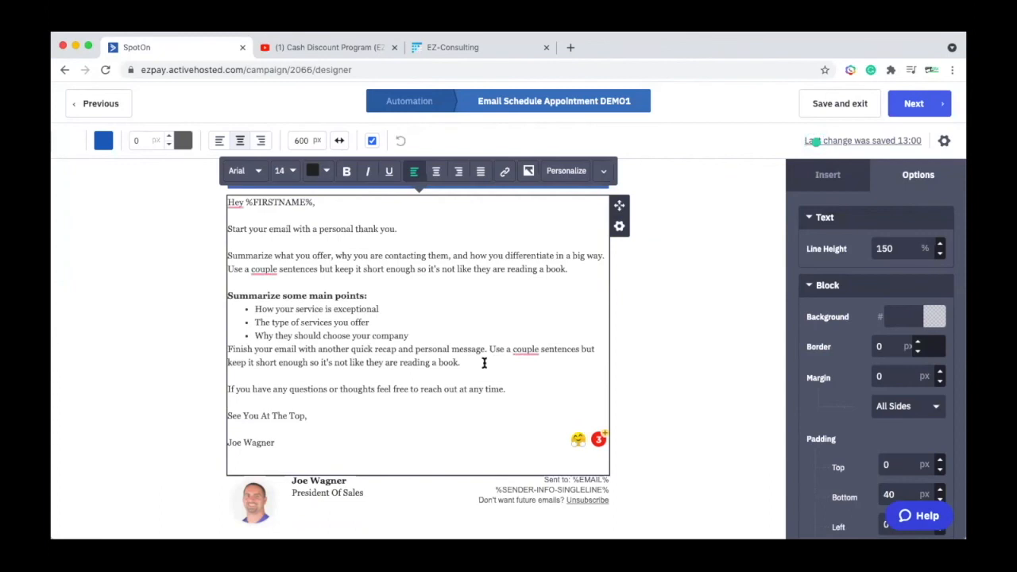
# - Replace the email body with a %FIRSTNAME% greeting, appointment confirmation, Cash Discount program note and calendar reminder ending "Talk with you then.", and finish the email
pyautogui.click(289, 442)
pyautogui.moveTo(246, 428); pyautogui.dragTo(224, 205)
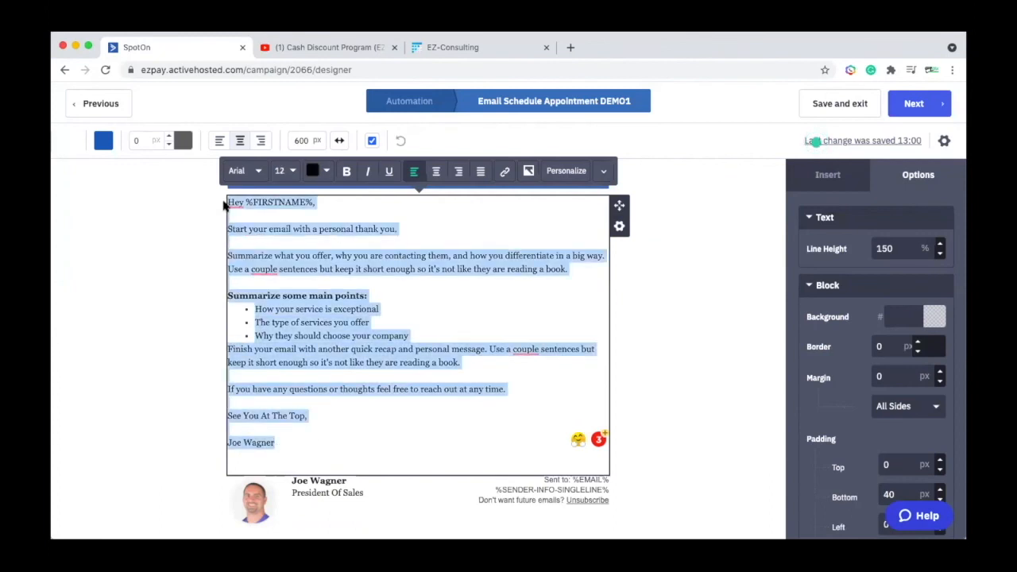
pyautogui.write('Hello %FIRSTNAME%  Your appointment is confirmed and marked on my calendar.  This appointment will be exactly what is needed to fill in any questions you have about the Cash Discount program.  Just a reminder, please mark your calendar accordingly as both our times are valuable and to keep it honored.  Talk with you then.')
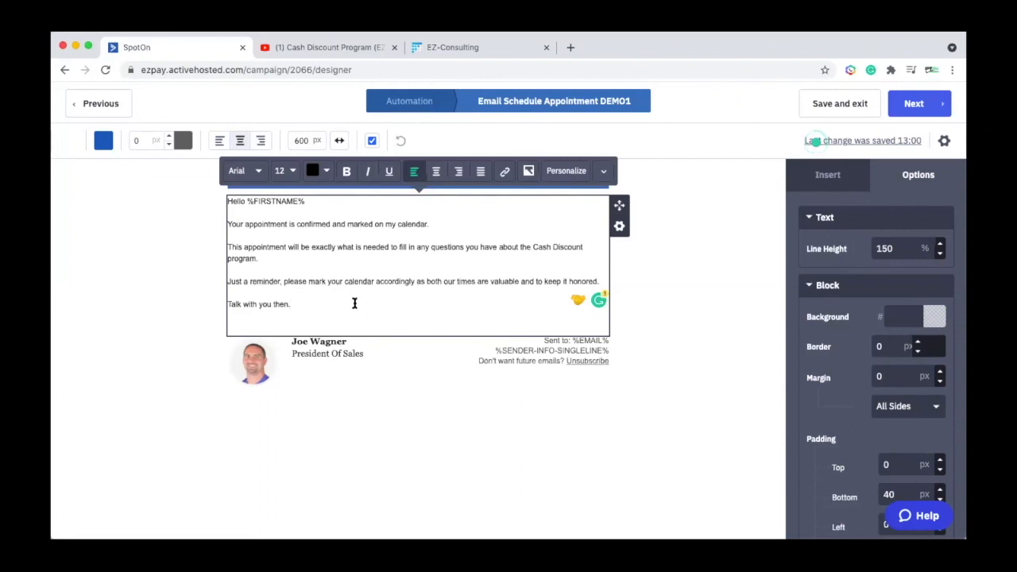
pyautogui.click(912, 106)
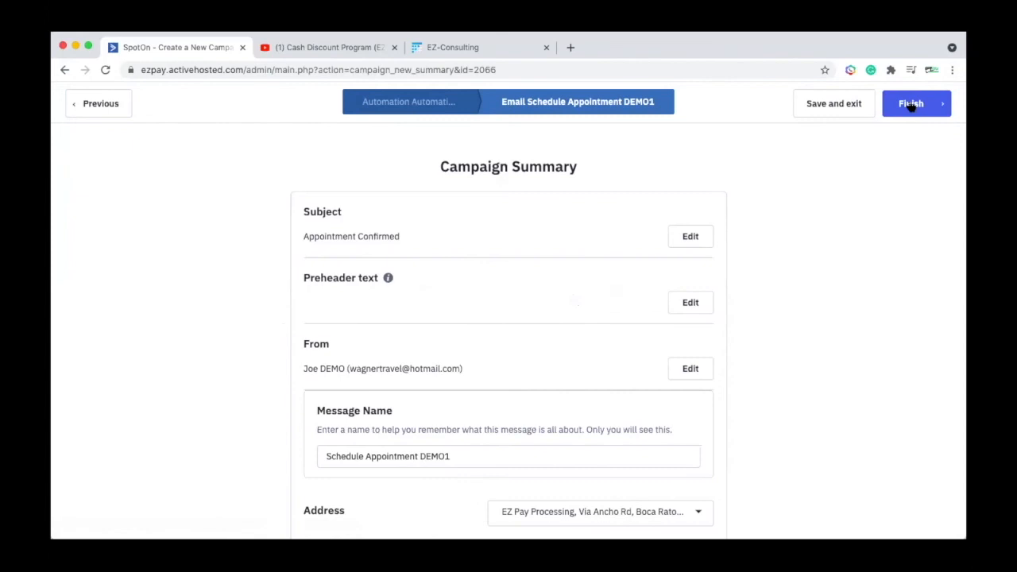
pyautogui.click(911, 104)
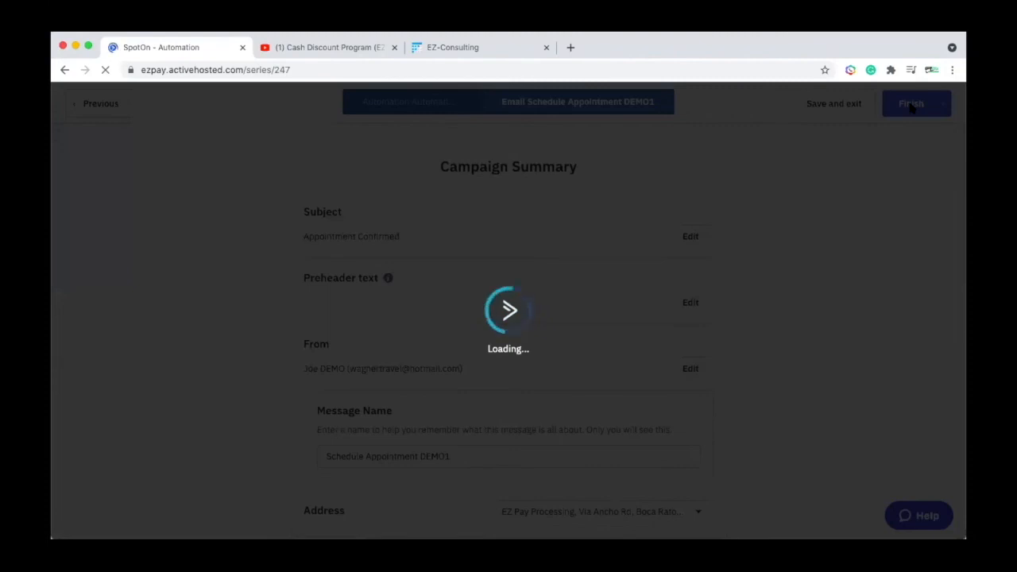
# - Save the Send an email action using Schedule Appointment DEMO1 and set the automation to active
pyautogui.click(484, 49)
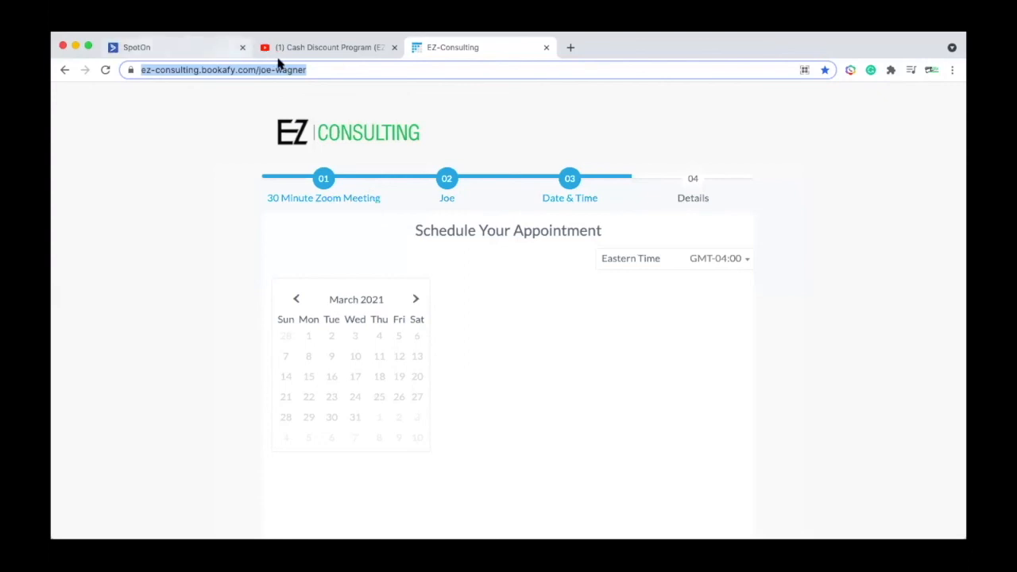
pyautogui.click(190, 53)
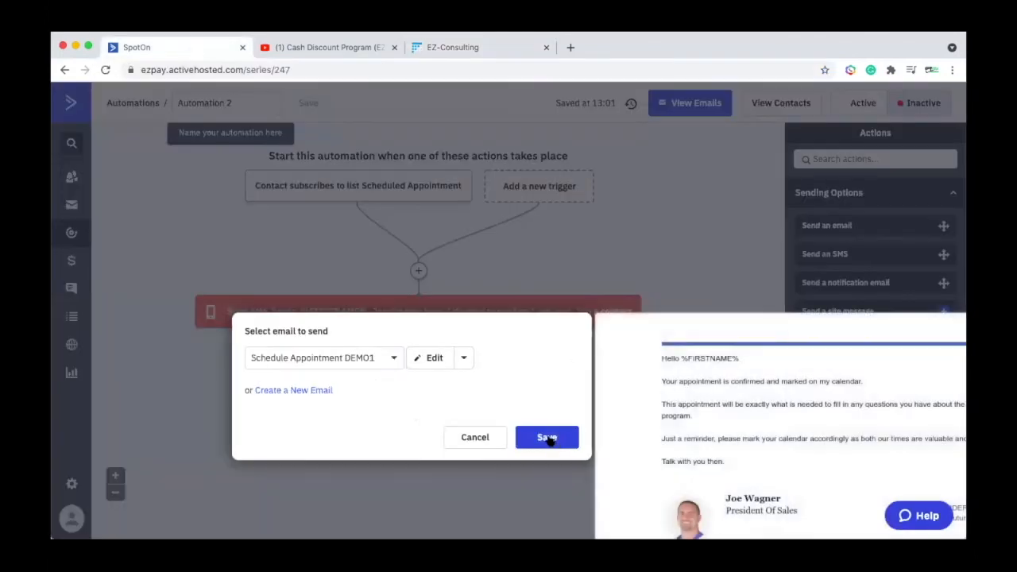
pyautogui.click(547, 438)
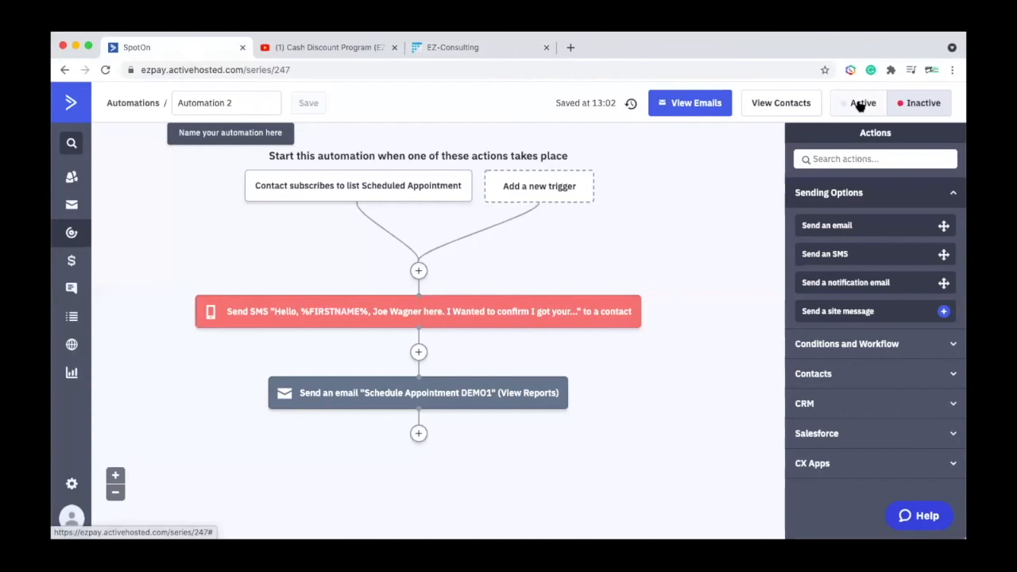
pyautogui.click(862, 104)
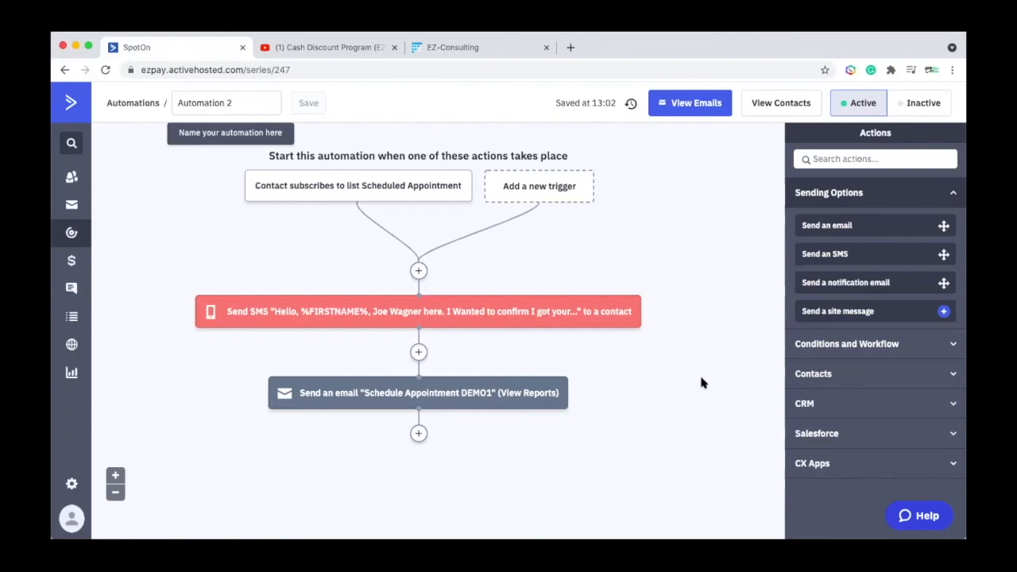
# - Rename the automation as Appointment Set and save the name
pyautogui.click(248, 103)
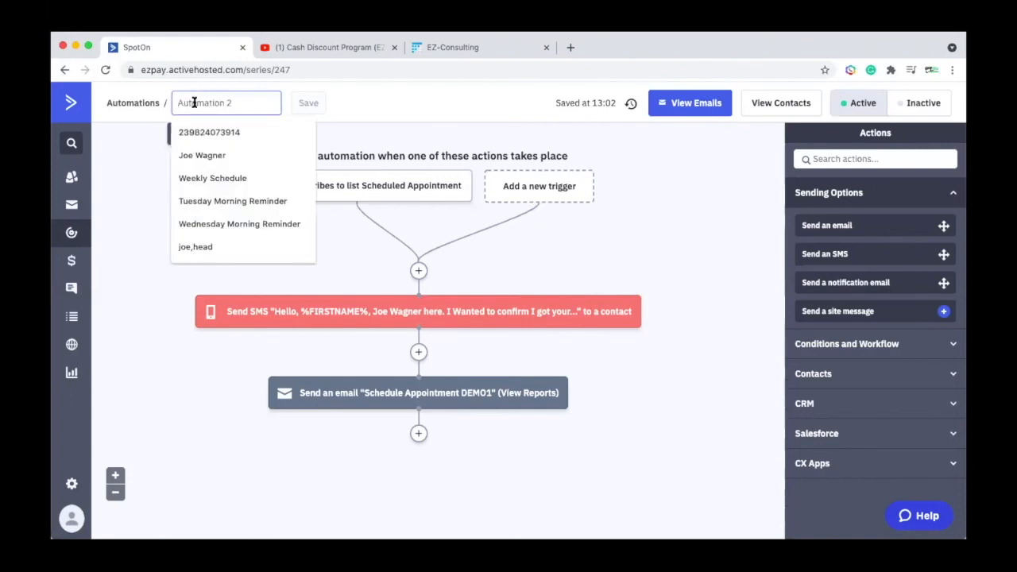
pyautogui.write('Appointment Set')
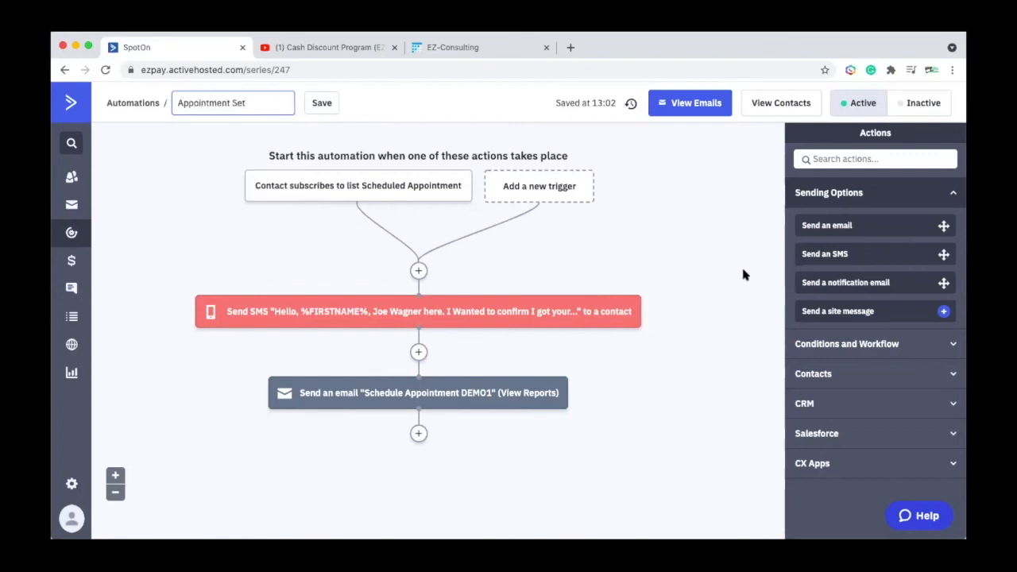
pyautogui.press('Return')
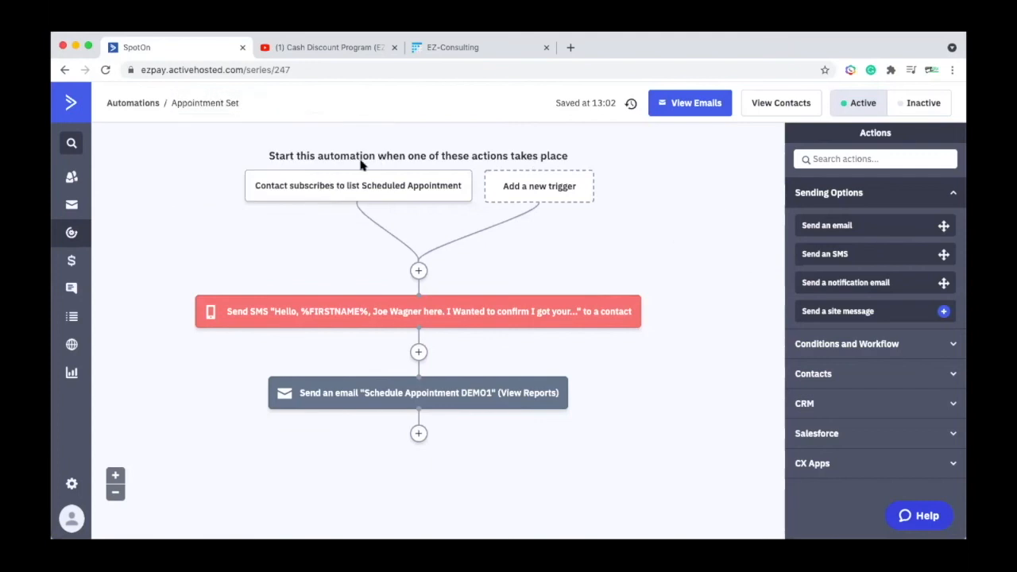
pyautogui.click(301, 103)
pyautogui.click(318, 104)
# - Create a new automation from scratch that starts once when a contact subscribes to the Client / Merchants list
pyautogui.click(71, 234)
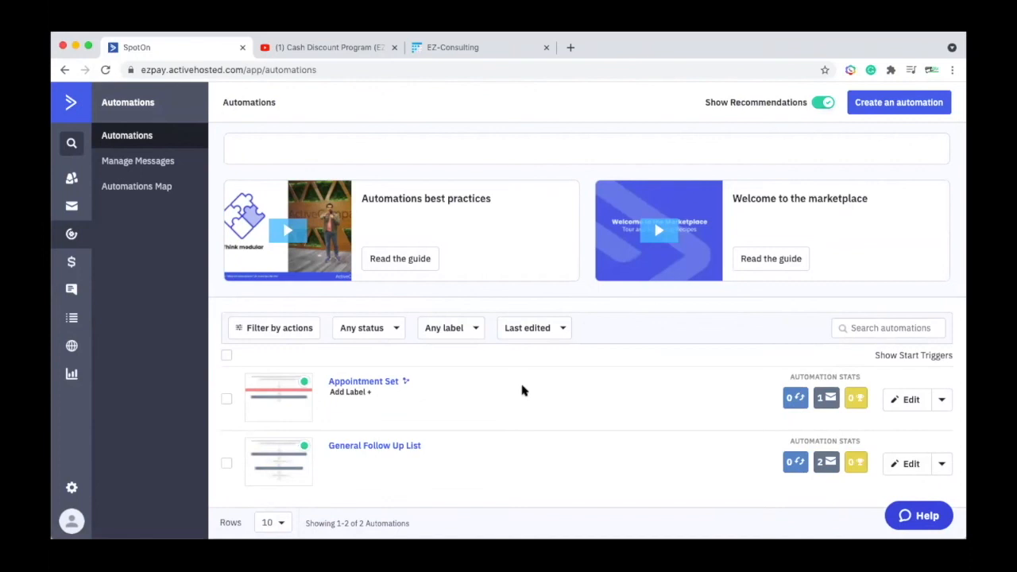
pyautogui.click(894, 106)
pyautogui.click(604, 254)
pyautogui.click(763, 487)
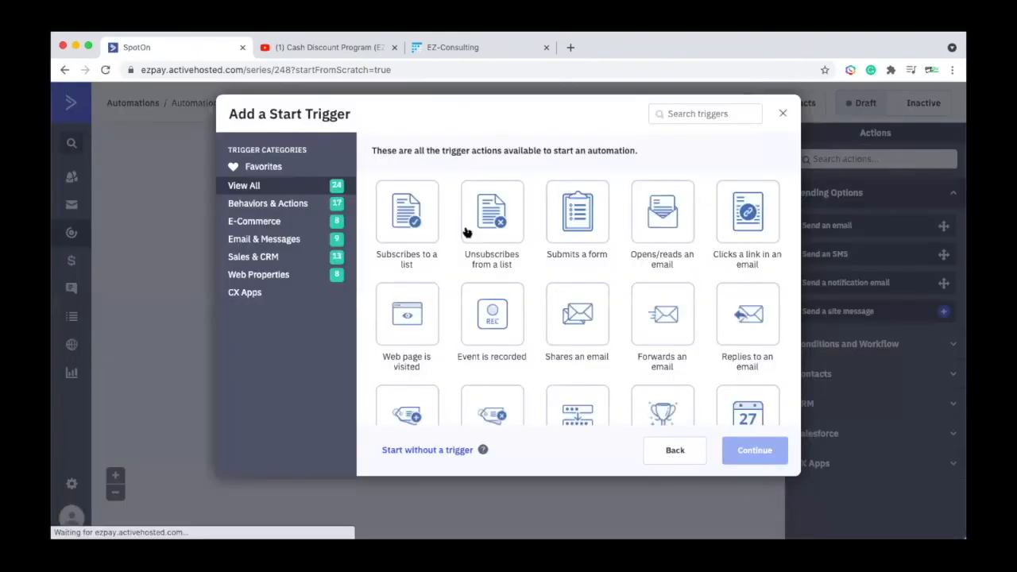
pyautogui.click(419, 217)
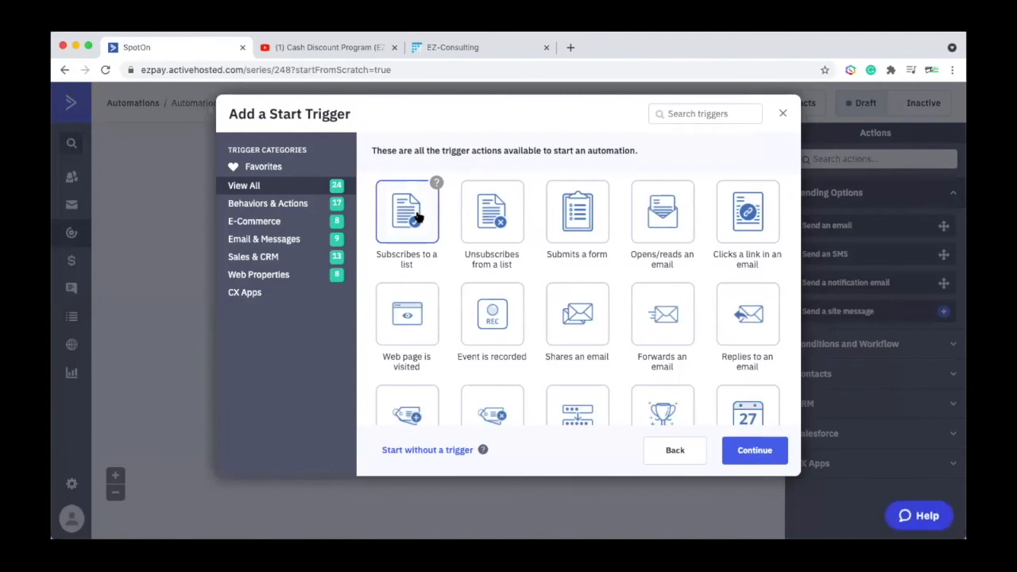
pyautogui.click(764, 450)
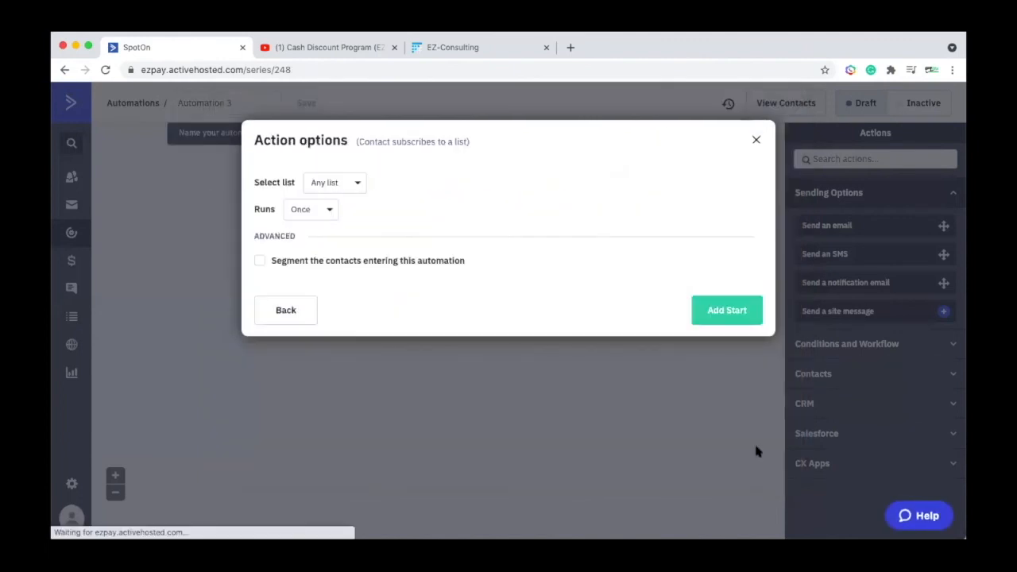
pyautogui.click(342, 184)
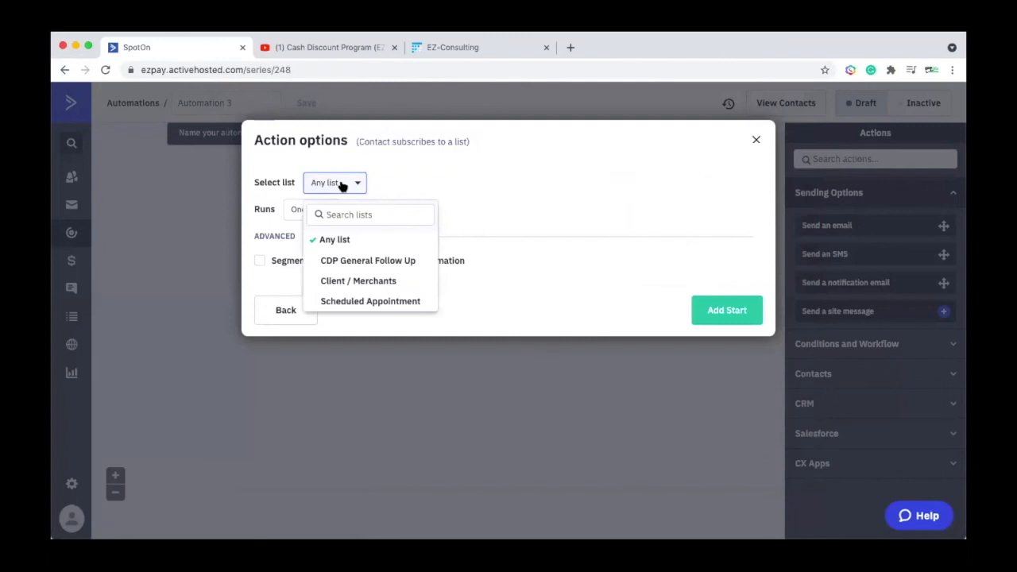
pyautogui.click(357, 280)
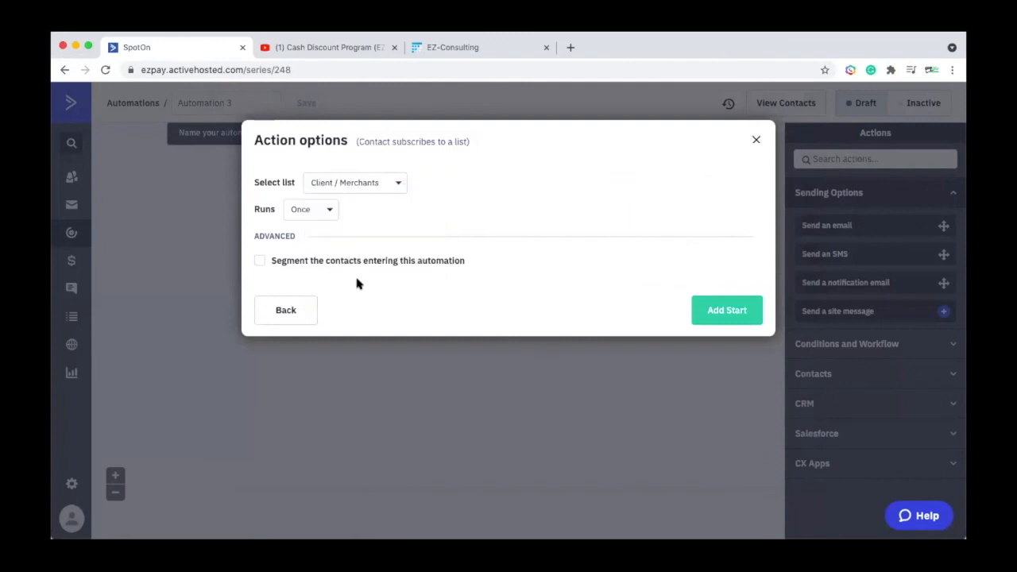
pyautogui.click(712, 309)
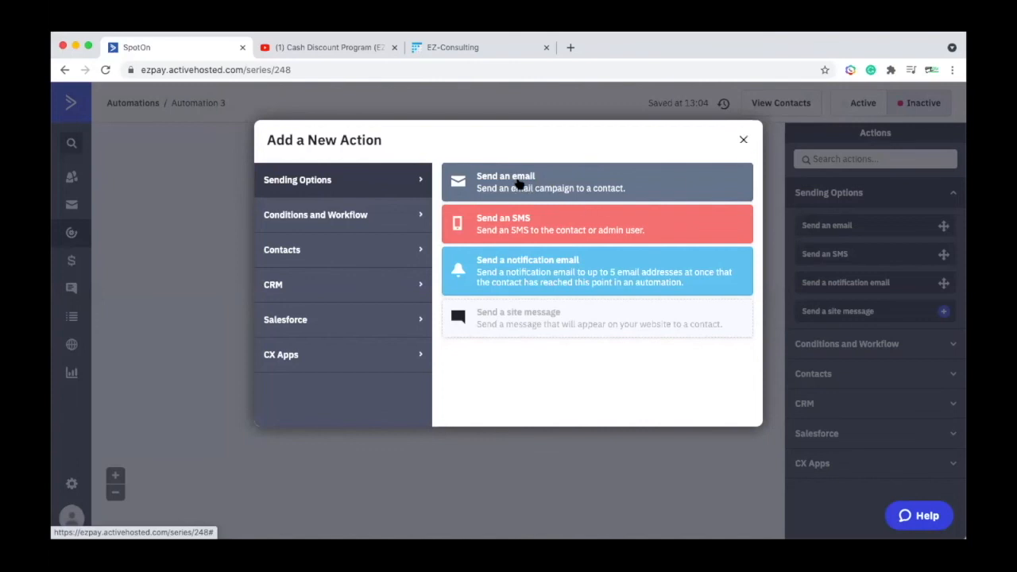
# - Add a Wait action below the trigger for a specified period of 4 days
pyautogui.click(743, 140)
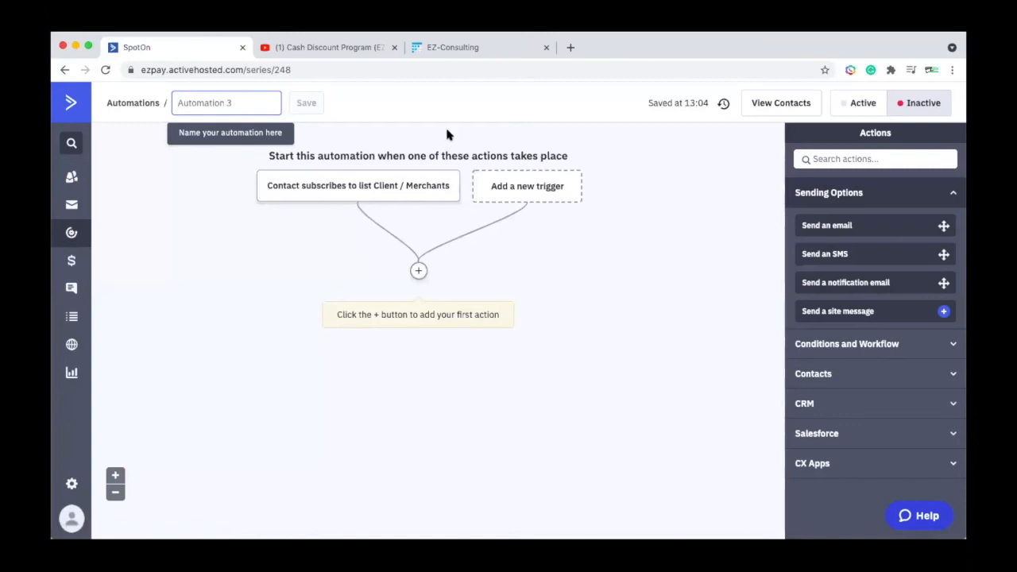
pyautogui.click(419, 273)
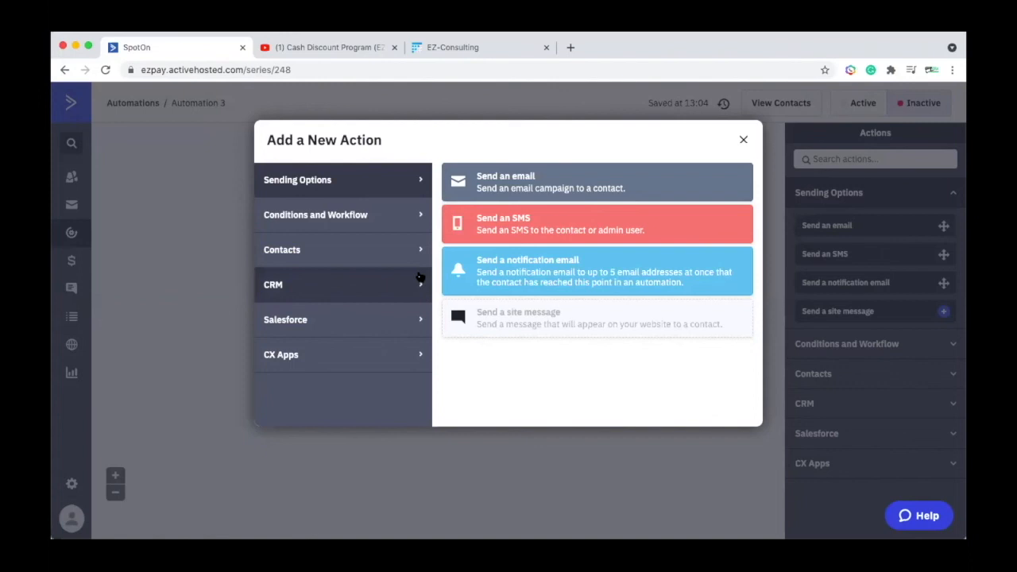
pyautogui.click(319, 216)
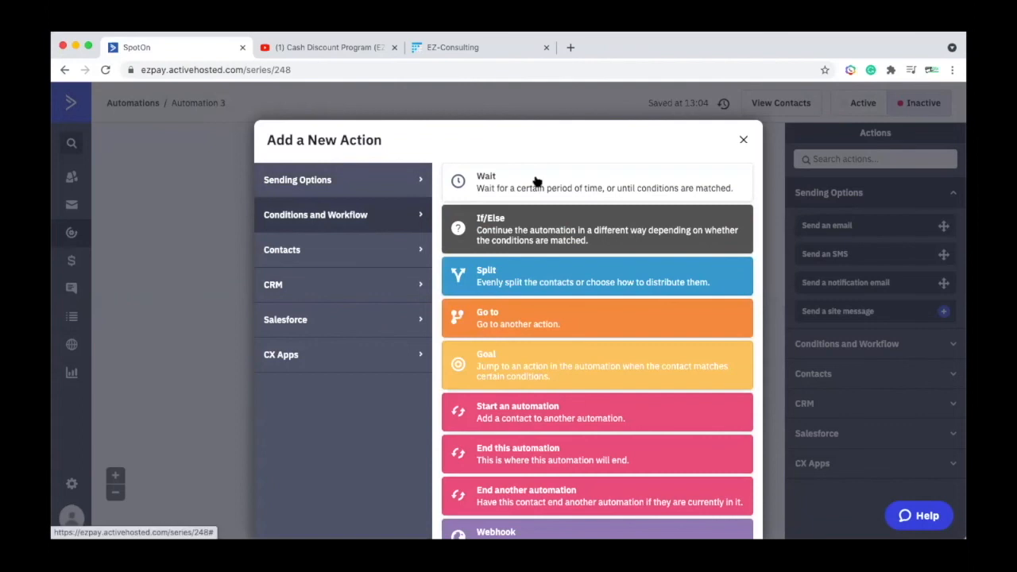
pyautogui.click(534, 179)
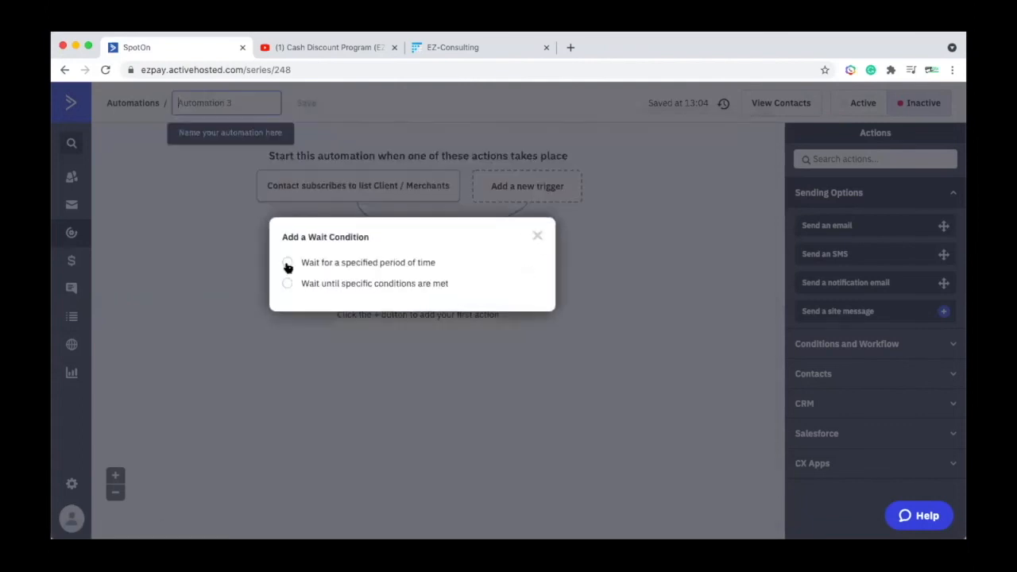
pyautogui.click(287, 265)
pyautogui.click(429, 276)
pyautogui.press('BackSpace')
pyautogui.write('4')
pyautogui.click(509, 321)
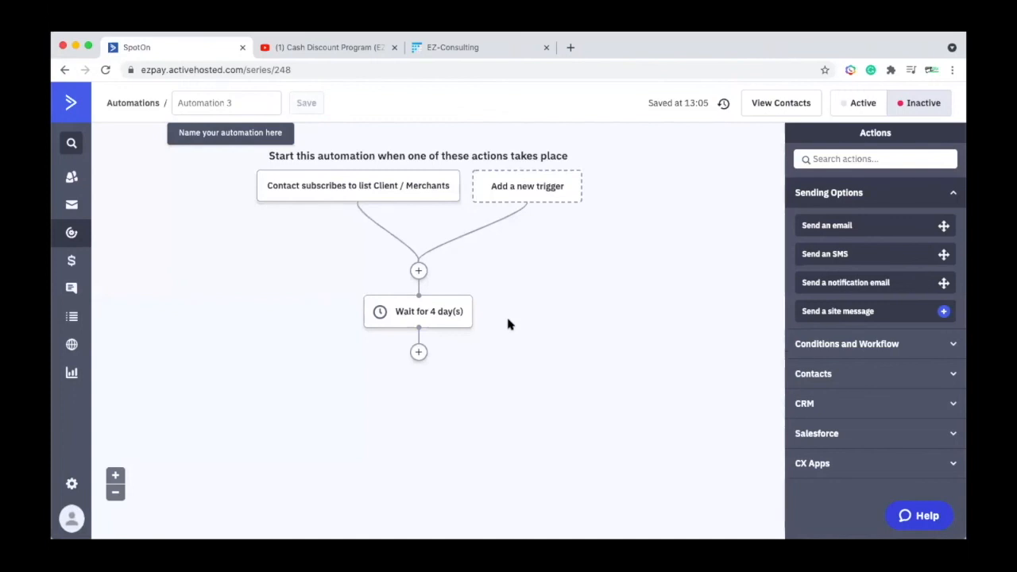
# - Add a Send an email action after the wait, creating Follow Up #1 EXISTING MERCHANT from the Personal Email (Copy) template
pyautogui.click(419, 353)
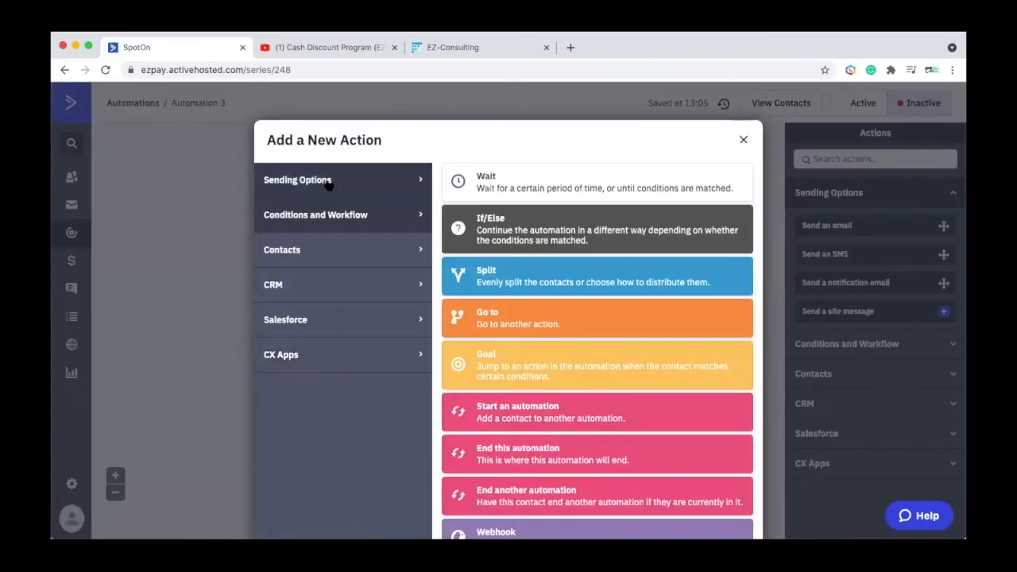
pyautogui.click(338, 185)
pyautogui.click(531, 183)
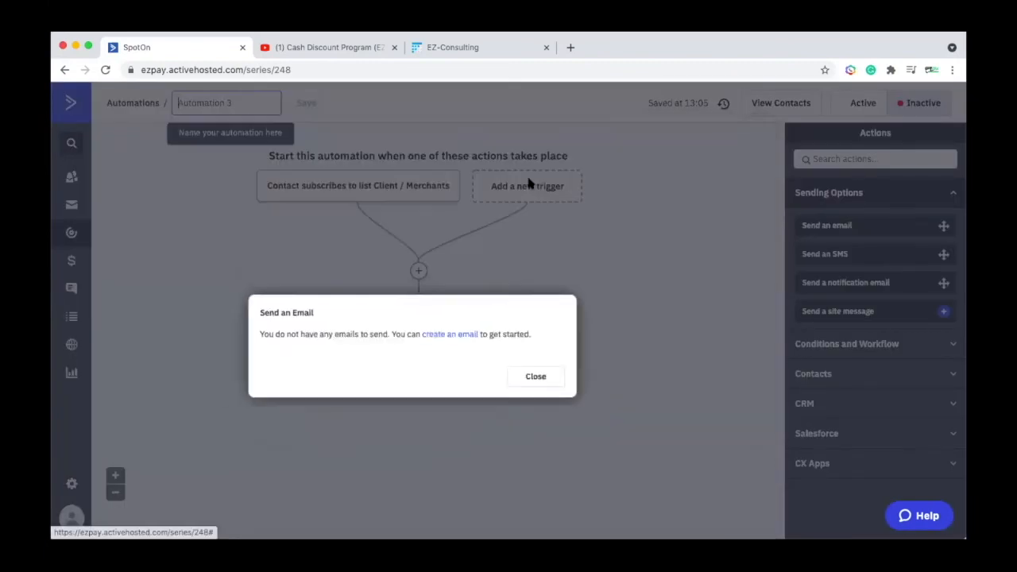
pyautogui.click(454, 335)
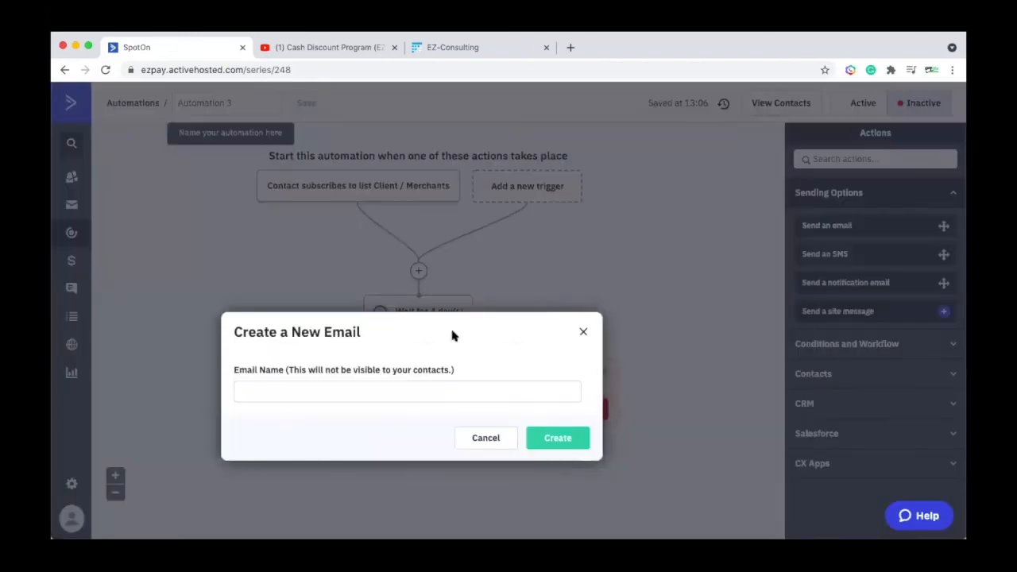
pyautogui.click(340, 389)
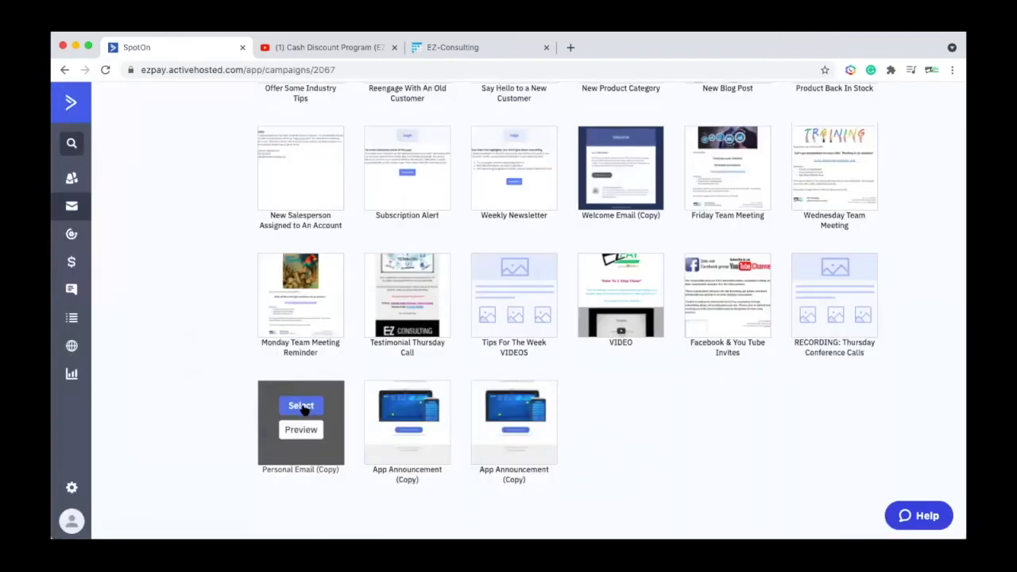
pyautogui.click(302, 407)
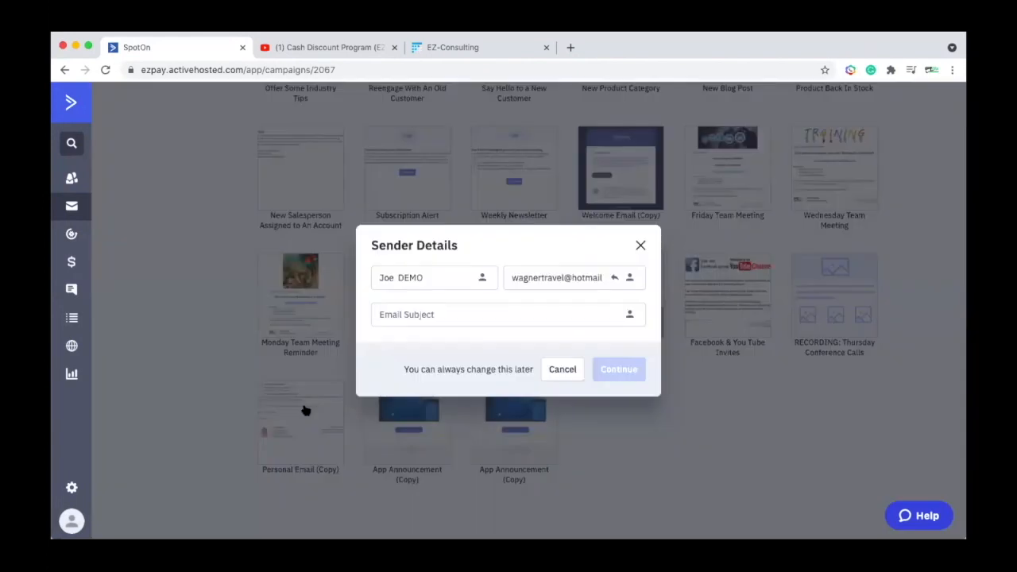
# - Set the email subject to "How's your experience so far %FIRSTNAME%?" and continue to the email designer
pyautogui.click(428, 313)
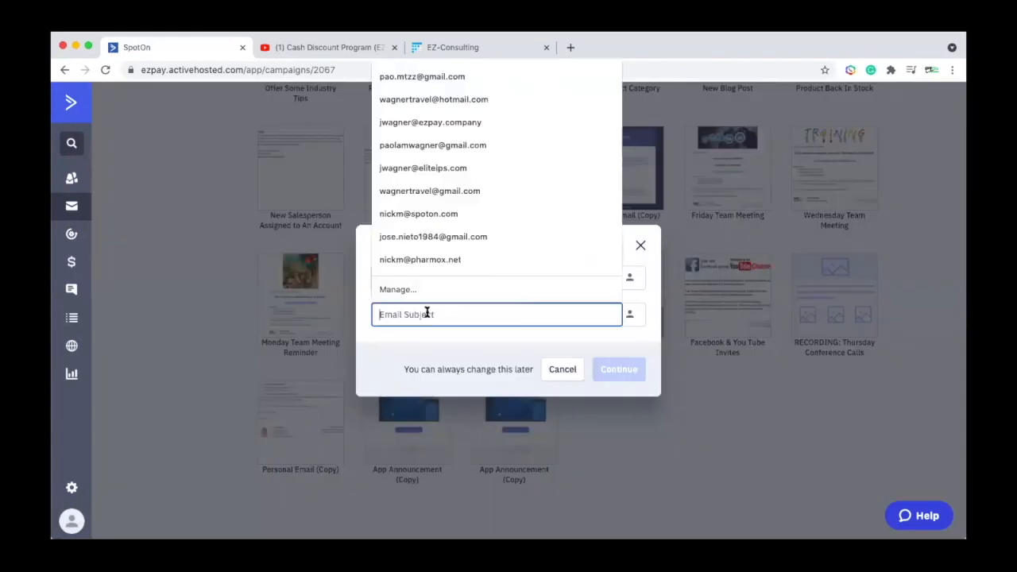
pyautogui.write("How's ")
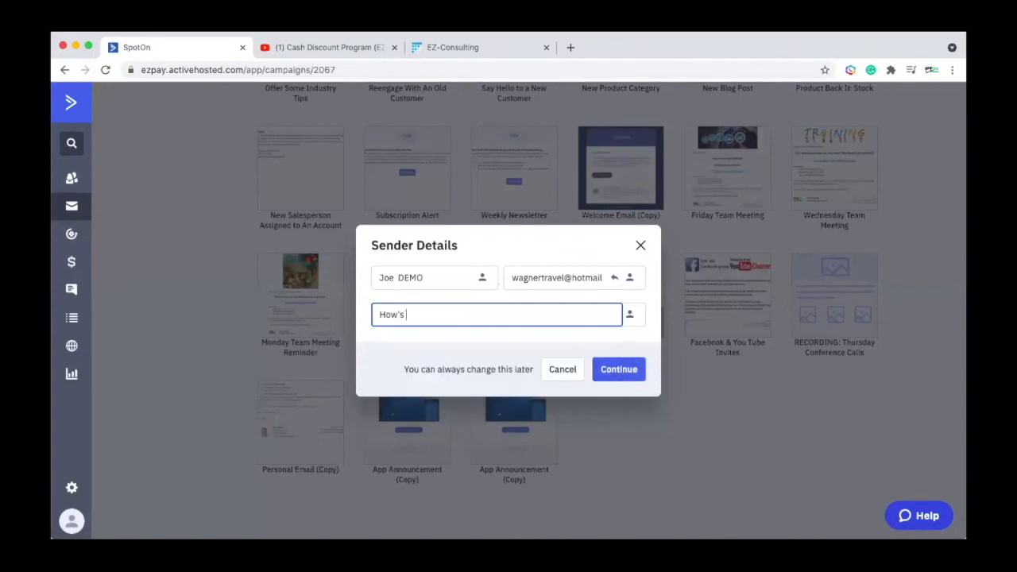
pyautogui.write('your experience so far 5')
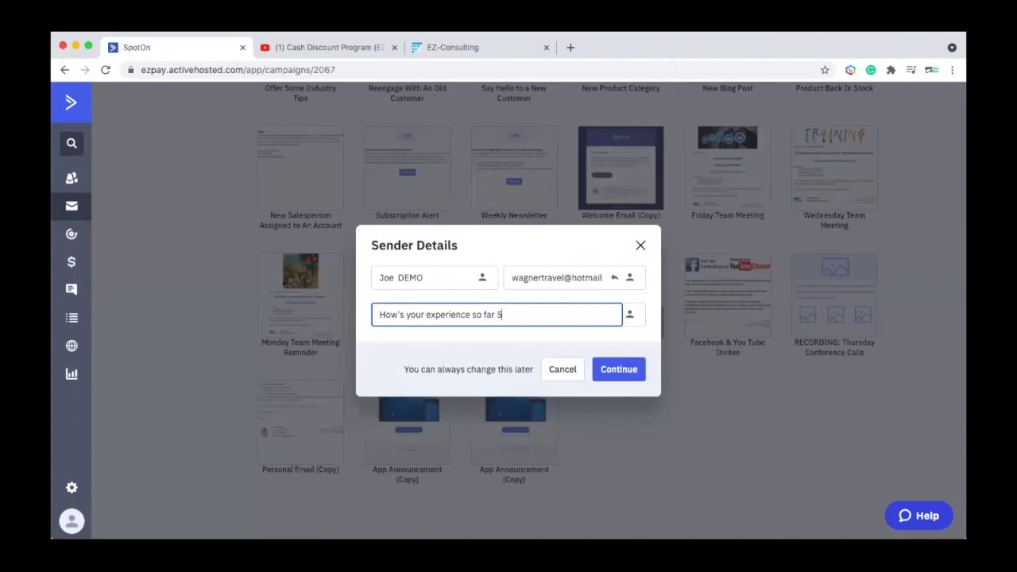
pyautogui.write('FIRSTNAME%')
pyautogui.moveTo(496, 315); pyautogui.dragTo(503, 315)
pyautogui.press('BackSpace')
pyautogui.write('%FIRSTNAME%')
pyautogui.click(579, 312)
pyautogui.write('?')
pyautogui.click(627, 383)
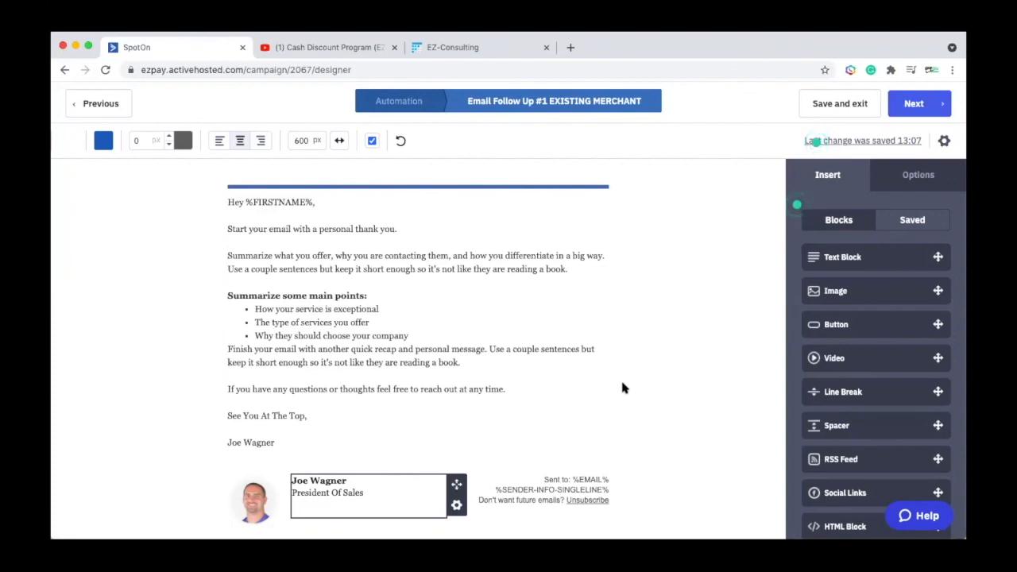
# - Replace the email body with a %FIRSTNAME% greeting, an experience check-in and an offer of help, finish the email and save its action
pyautogui.click(567, 378)
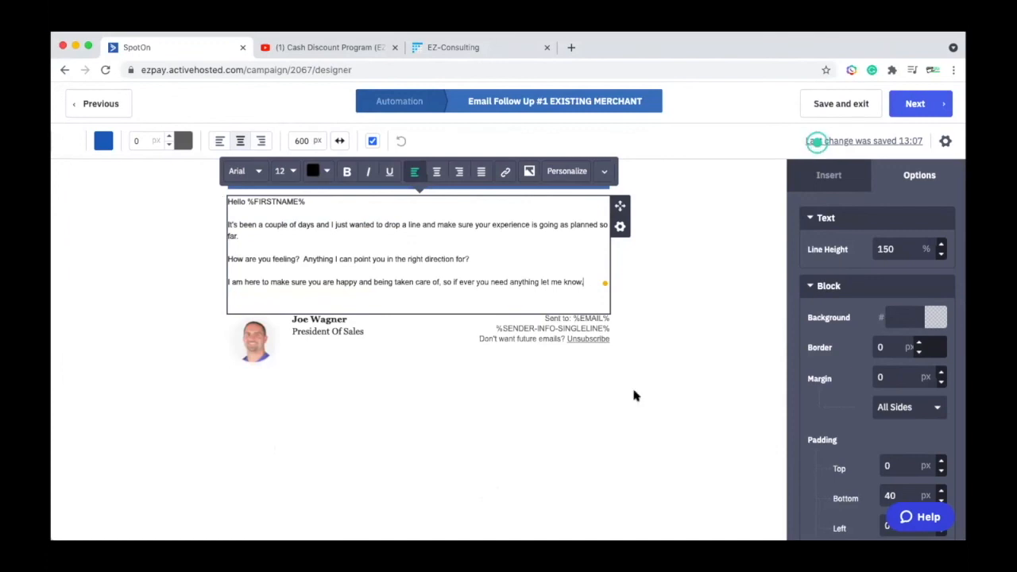
pyautogui.click(646, 299)
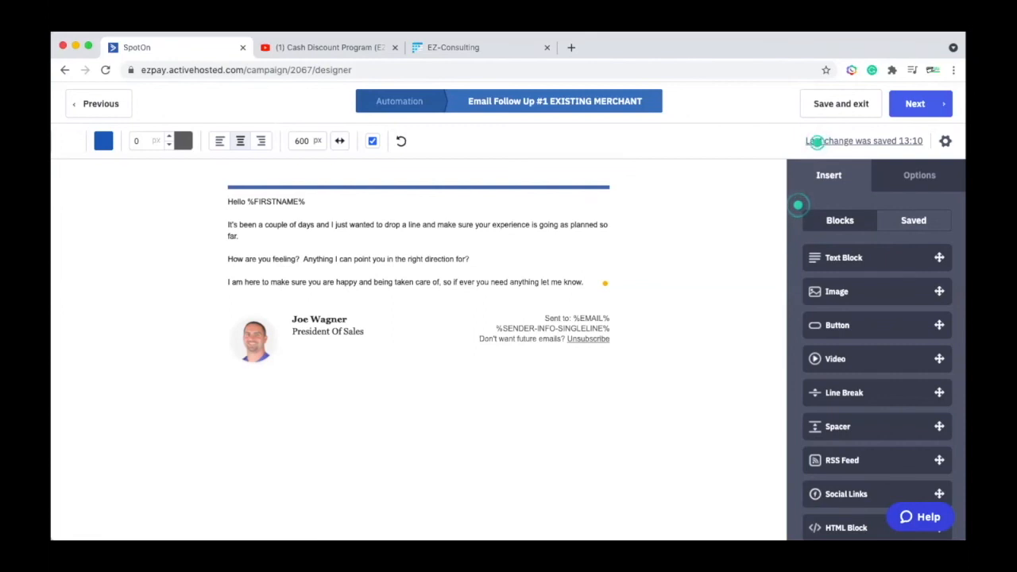
pyautogui.click(910, 109)
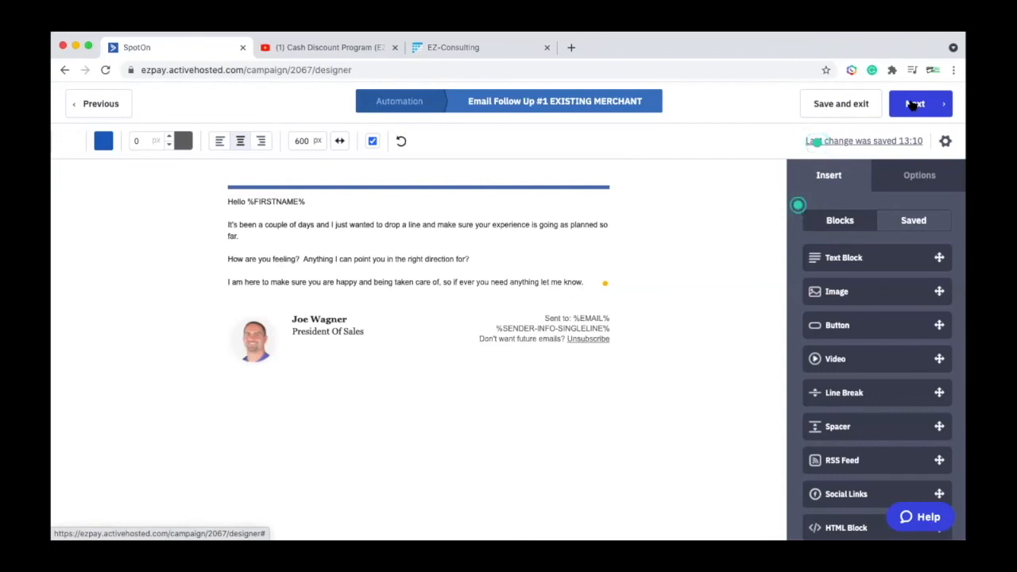
pyautogui.click(912, 106)
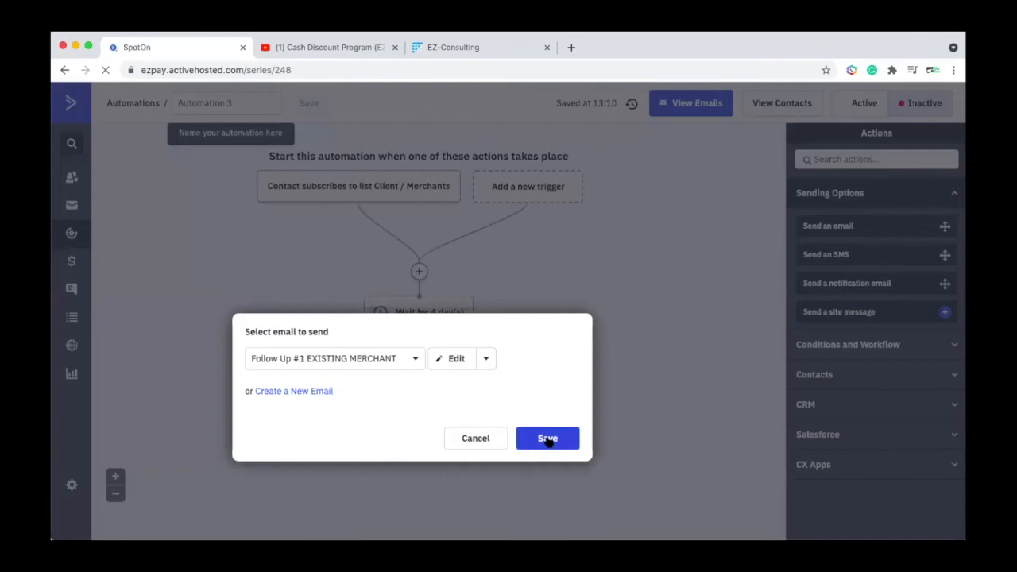
pyautogui.click(547, 439)
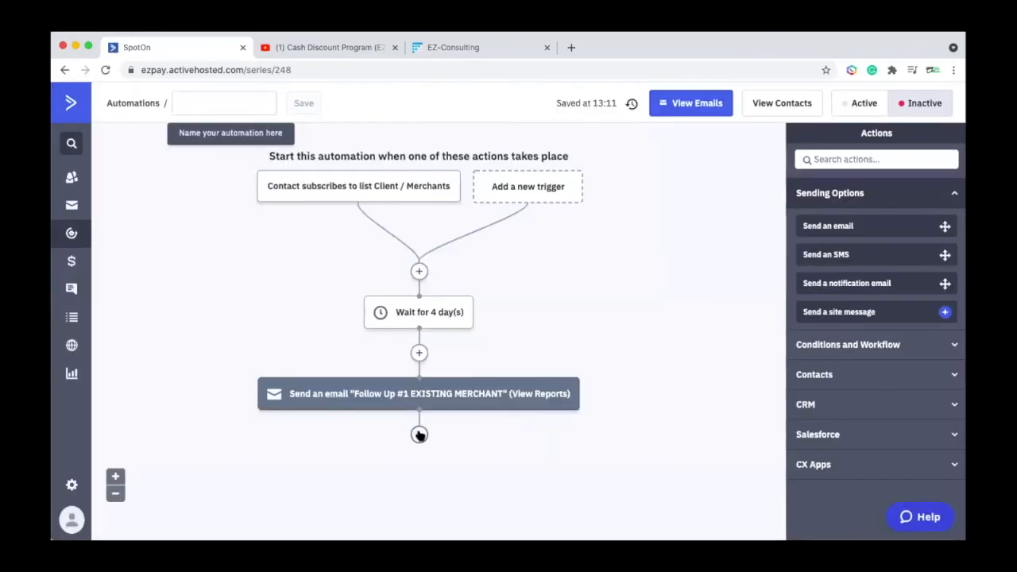
pyautogui.scroll(-2, 702, 438)
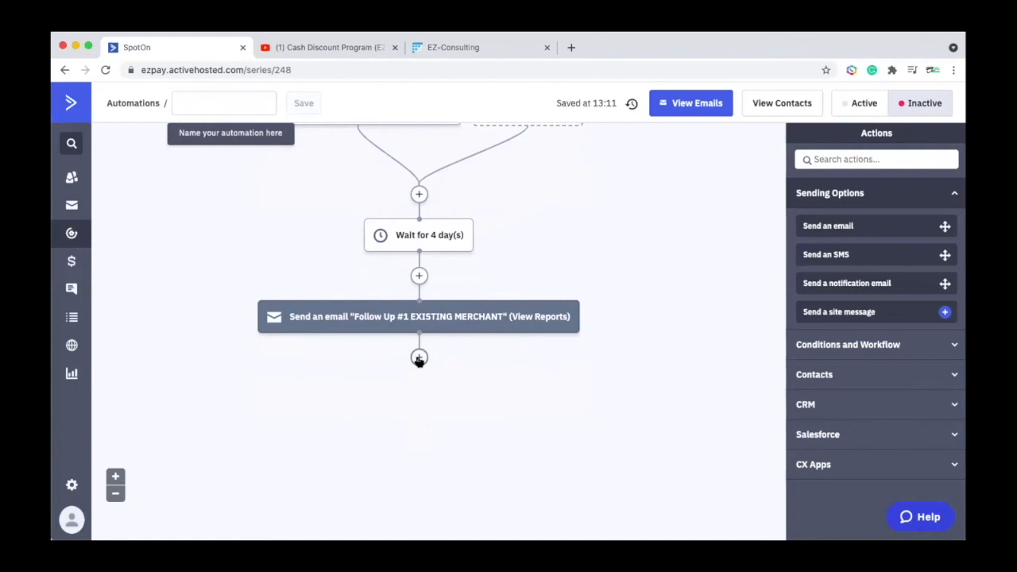
pyautogui.scroll(2, 689, 354)
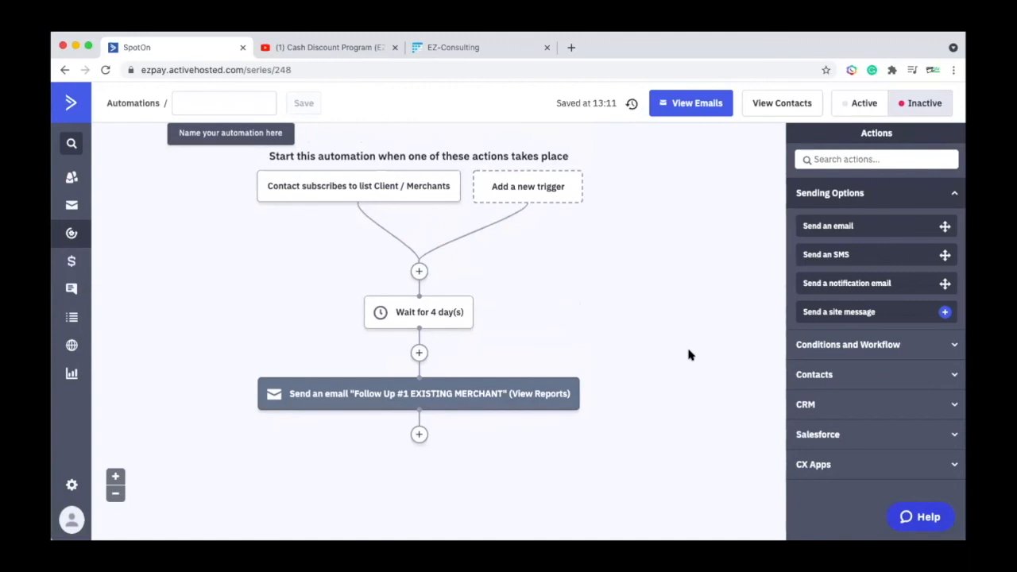
# - Add a Wait action below the Follow Up #1 EXISTING MERCHANT email for a specified period of 26 days
pyautogui.click(419, 434)
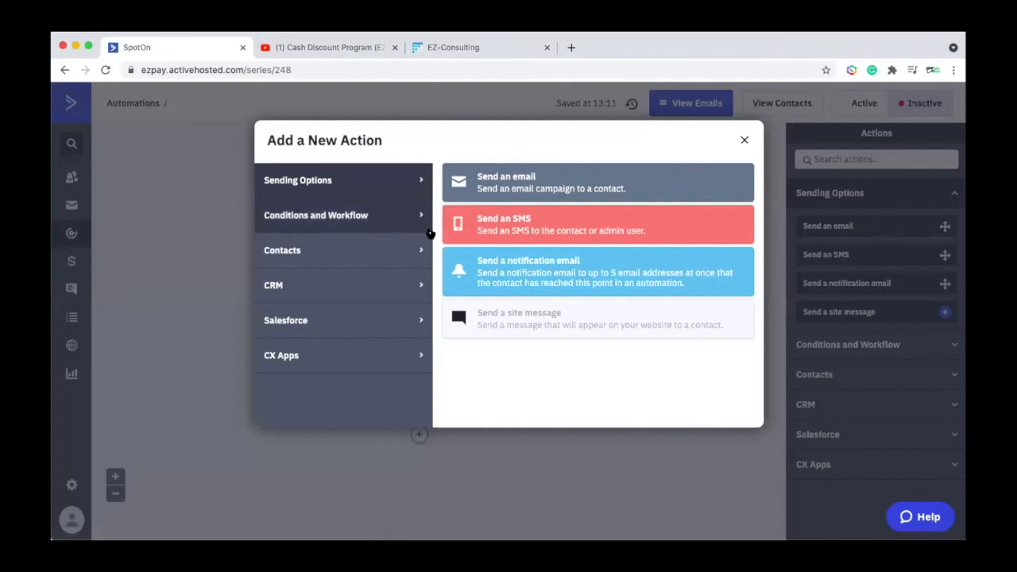
pyautogui.click(329, 220)
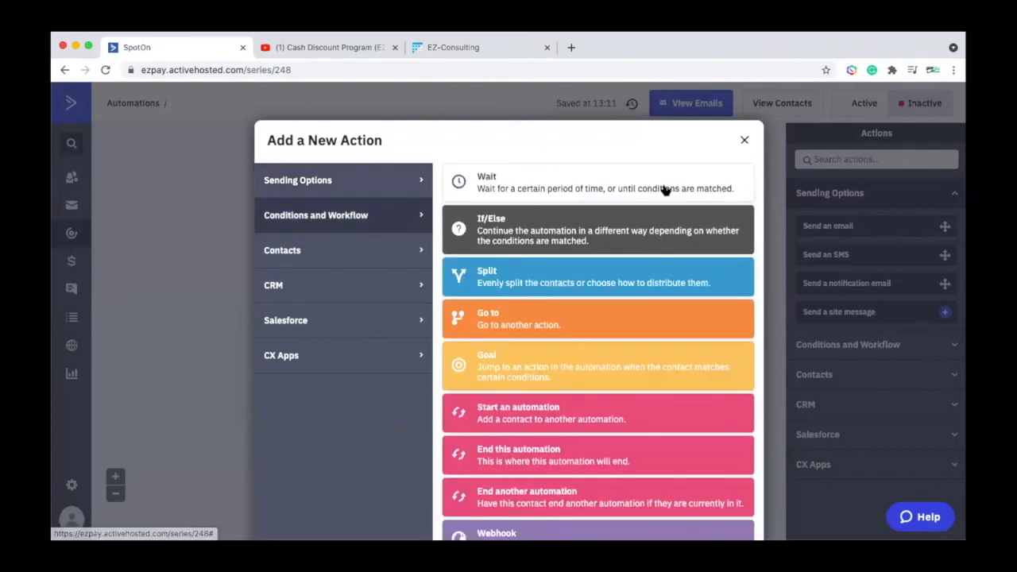
pyautogui.click(587, 180)
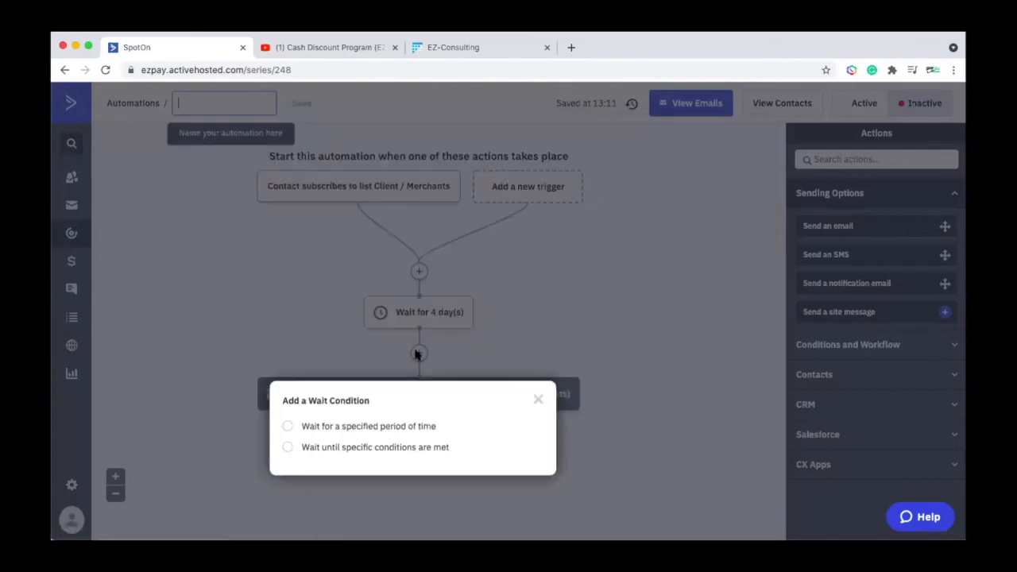
pyautogui.click(287, 428)
pyautogui.click(389, 435)
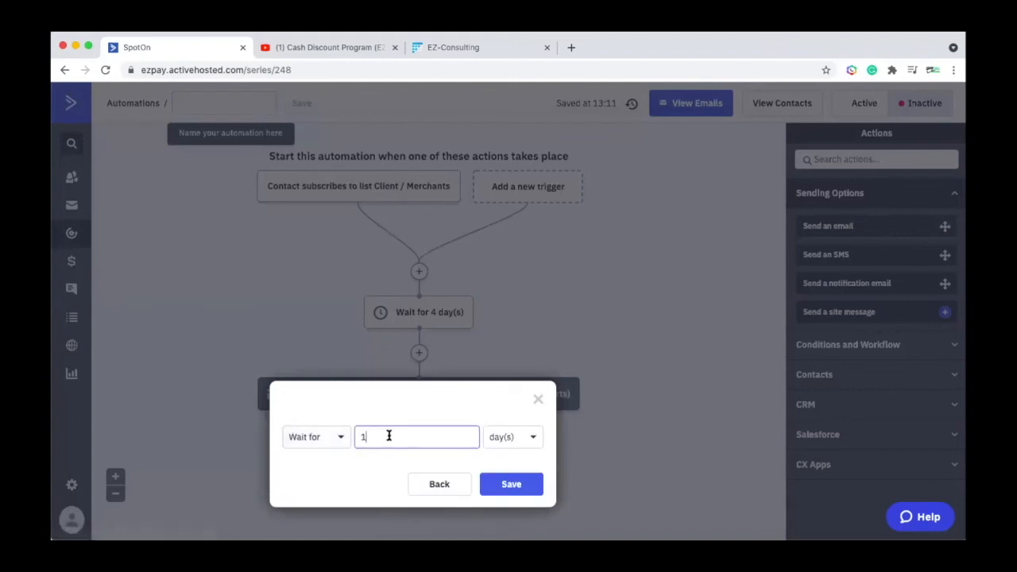
pyautogui.press('BackSpace')
pyautogui.write('26')
pyautogui.click(511, 485)
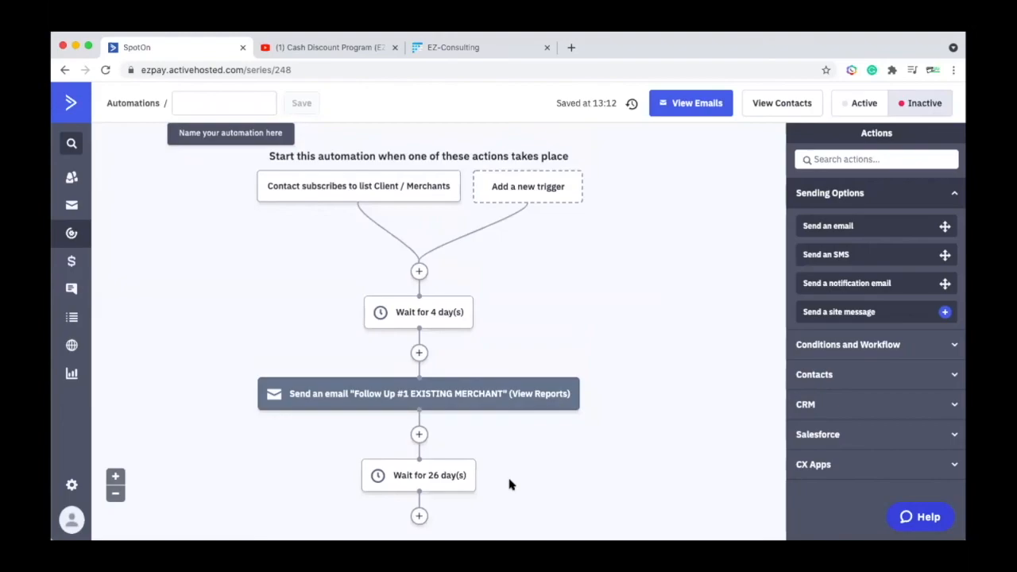
# - Add a Send an email action after the 26-day wait, reusing Follow Up #1 EXISTING MERCHANT, and dismiss the suggested actions
pyautogui.scroll(-2, 680, 482)
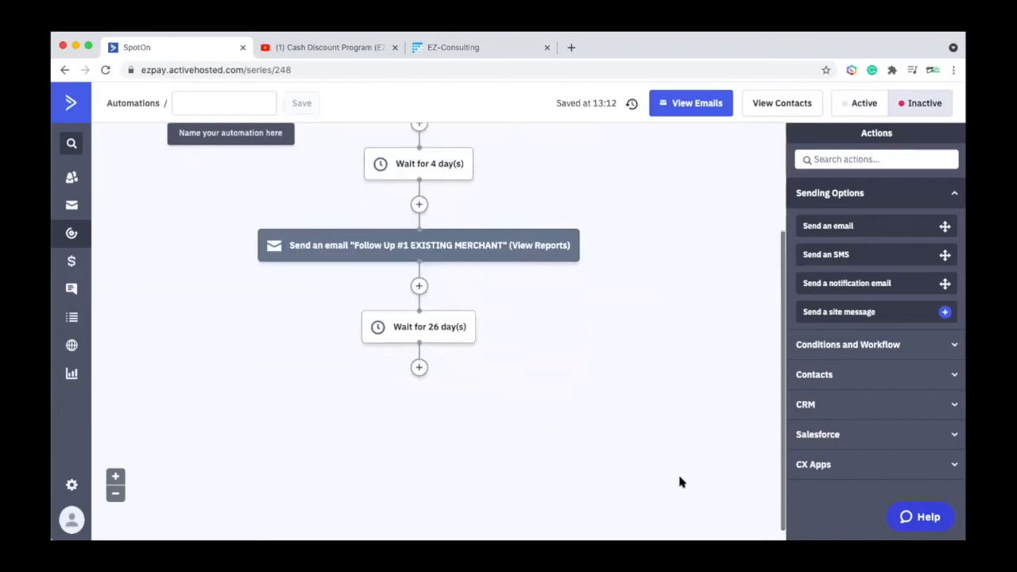
pyautogui.click(419, 368)
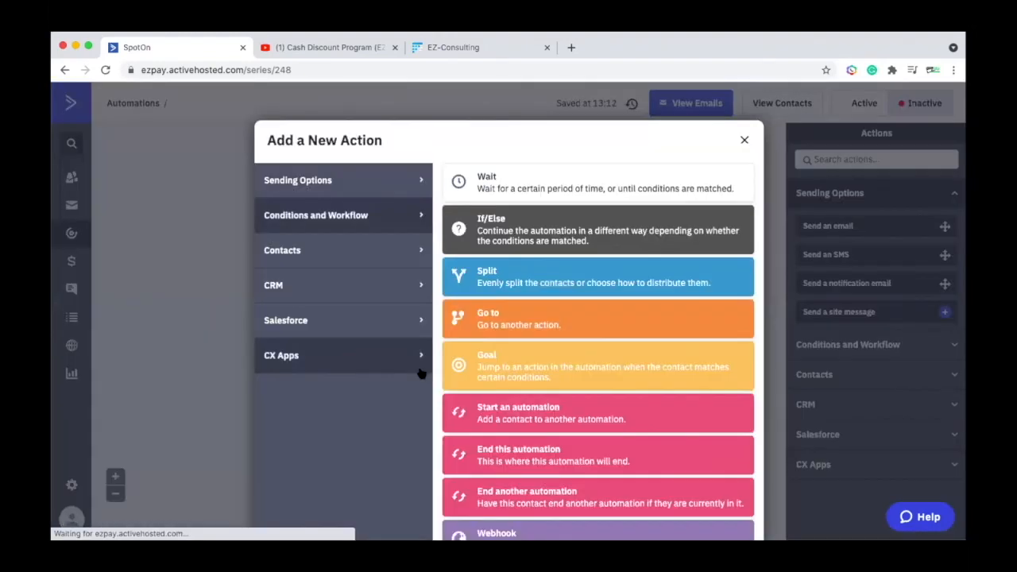
pyautogui.click(367, 182)
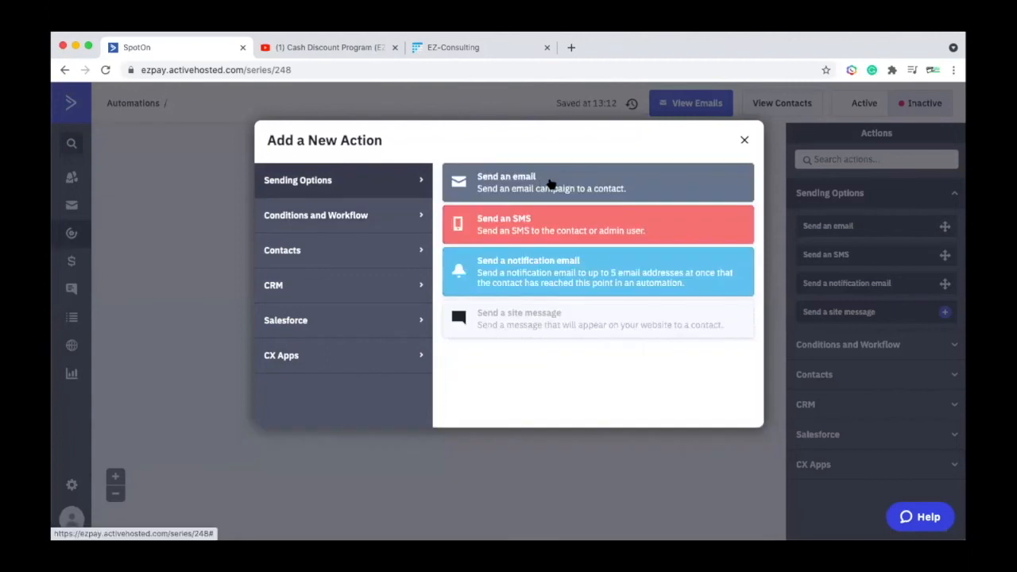
pyautogui.click(549, 183)
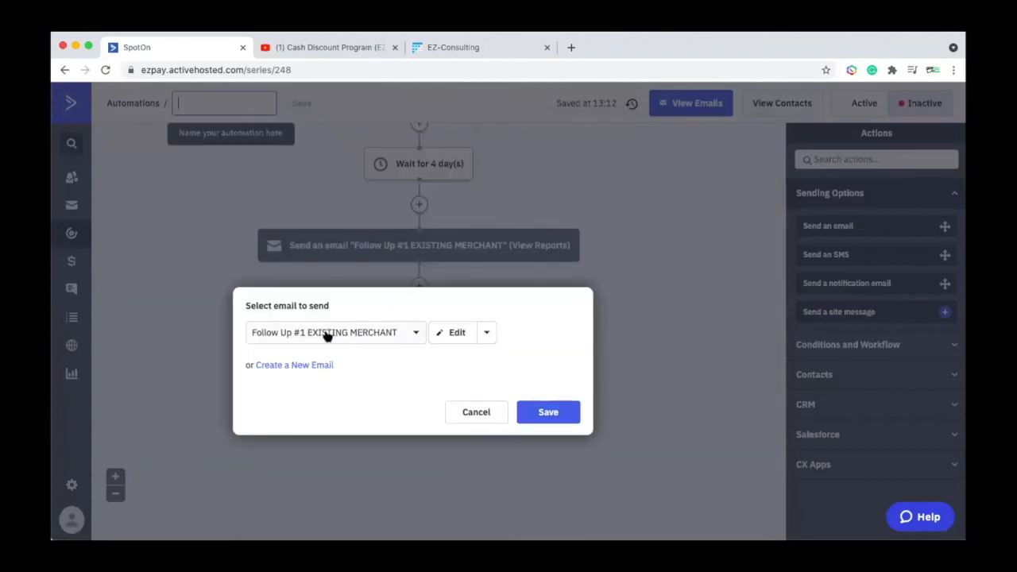
pyautogui.click(548, 413)
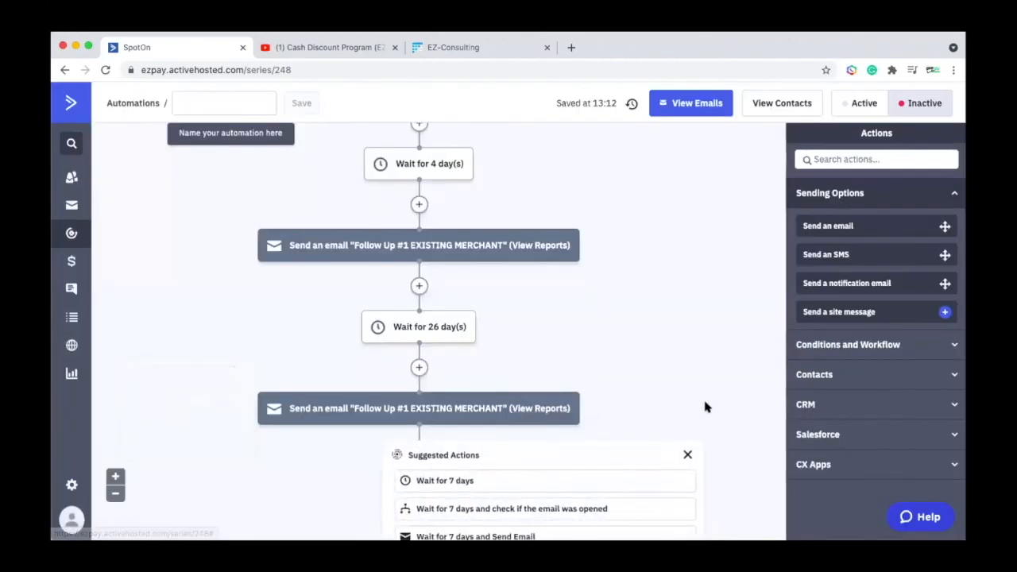
pyautogui.scroll(-2, 704, 406)
pyautogui.click(688, 362)
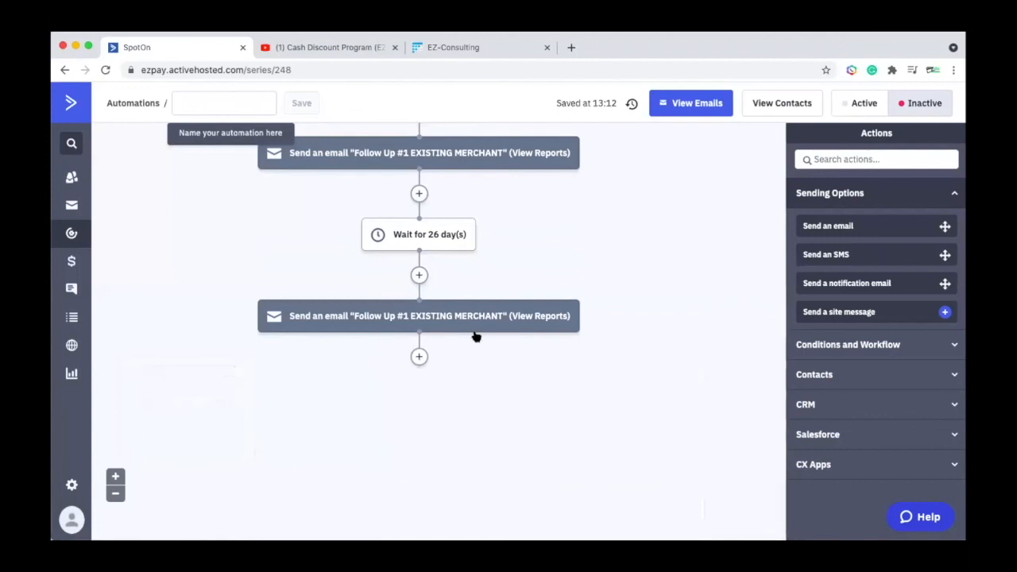
# - Add a Wait action below the second follow-up email for a specified period of 30 days
pyautogui.scroll(1, 622, 240)
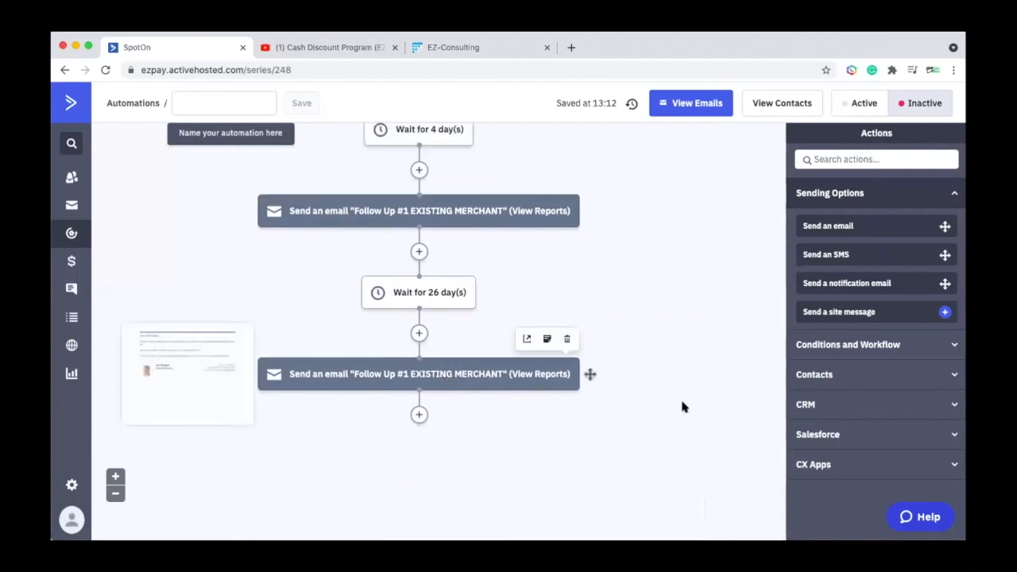
pyautogui.scroll(-1, 681, 397)
pyautogui.click(420, 355)
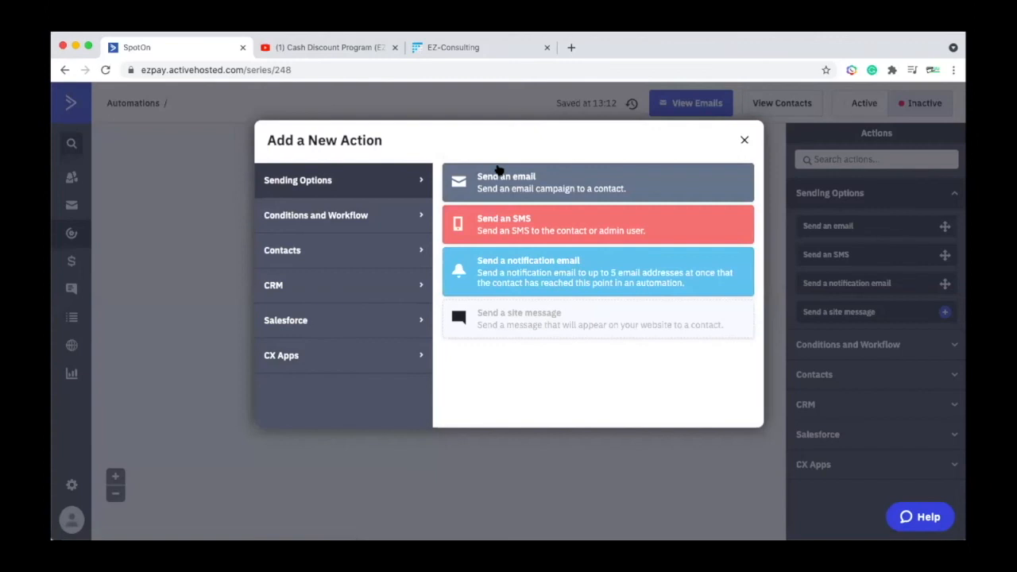
pyautogui.click(325, 225)
pyautogui.click(530, 183)
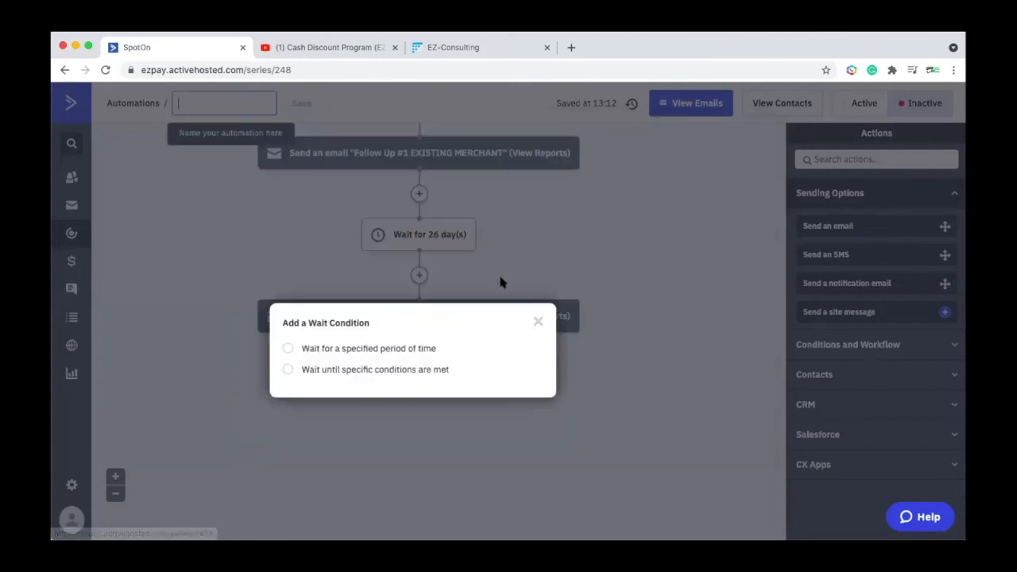
pyautogui.click(288, 348)
pyautogui.click(397, 359)
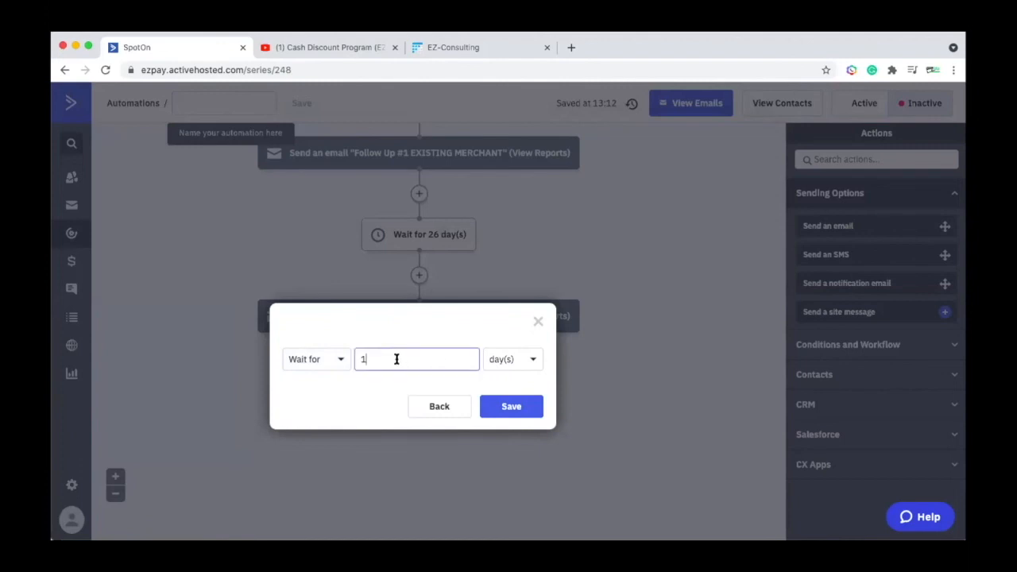
pyautogui.press('BackSpace')
pyautogui.write('30')
pyautogui.click(516, 408)
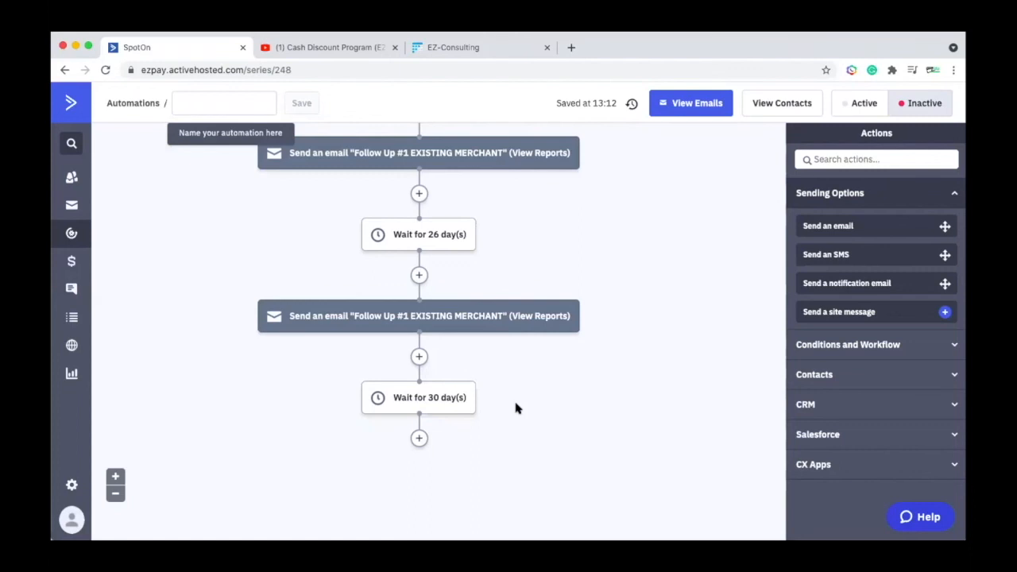
# - Add a Send an email action after the 30-day wait and create a new email named REFERRAL for it
pyautogui.click(419, 440)
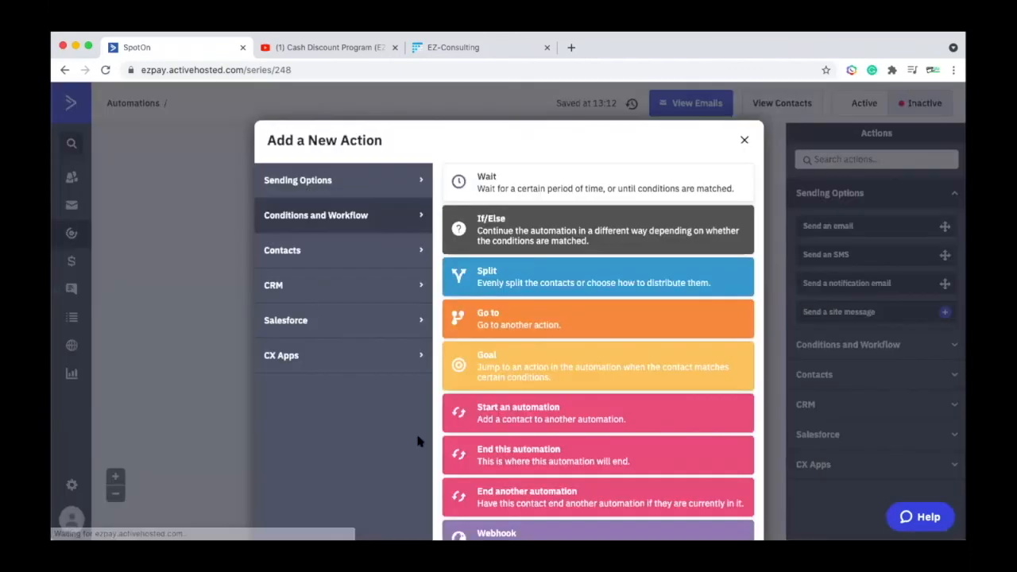
pyautogui.click(357, 188)
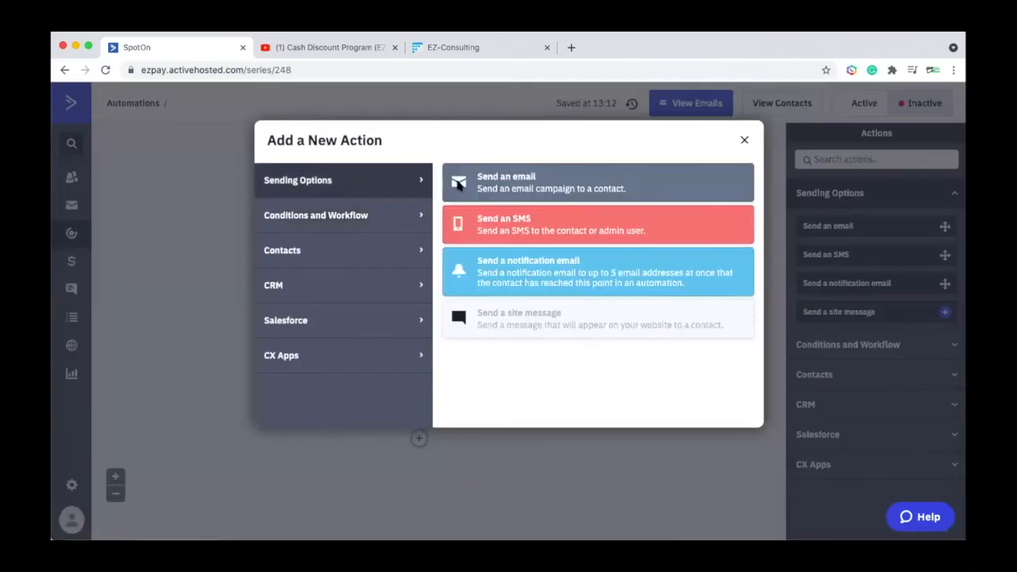
pyautogui.click(532, 187)
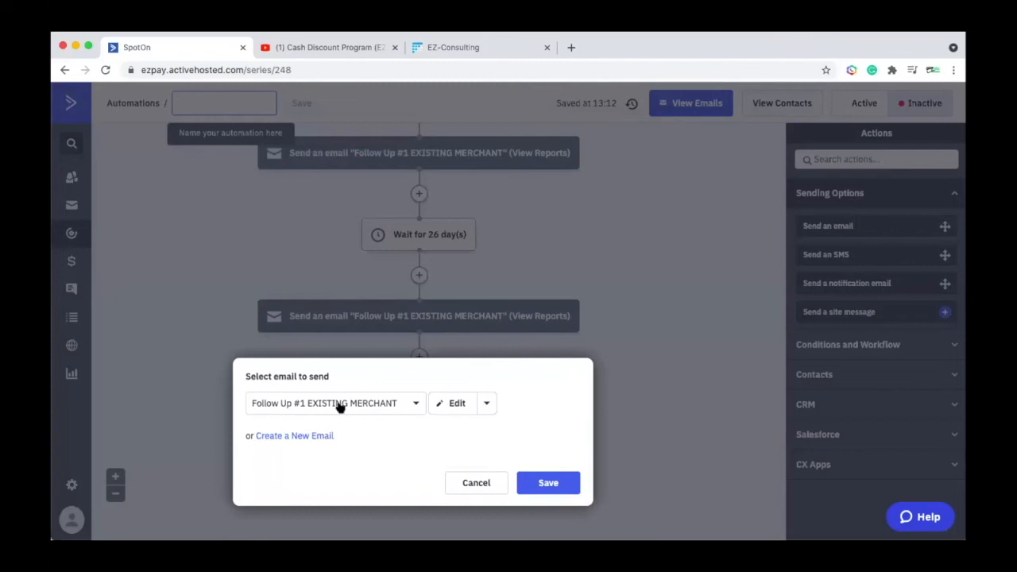
pyautogui.click(302, 436)
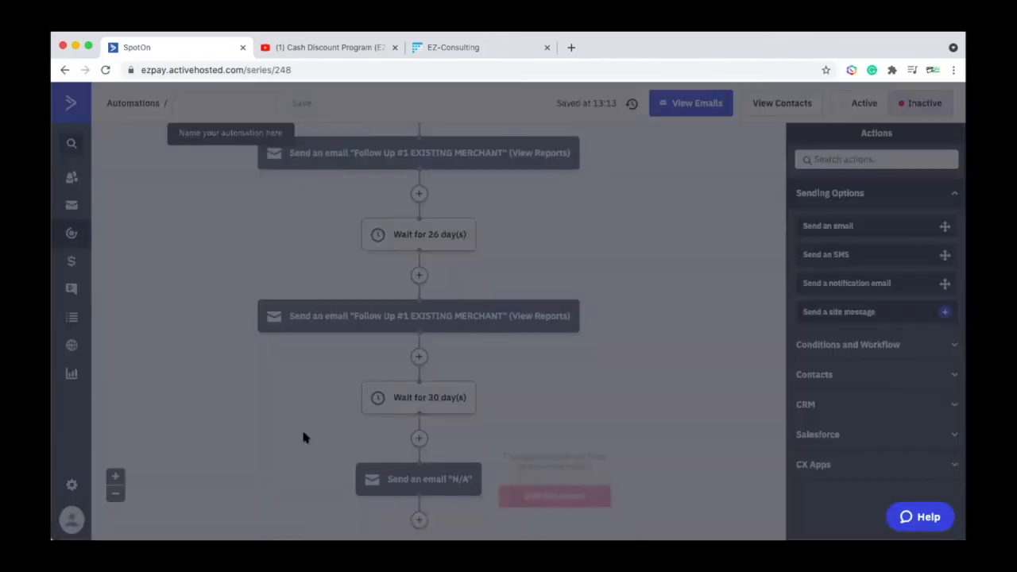
pyautogui.click(327, 446)
pyautogui.write('REFERRAL')
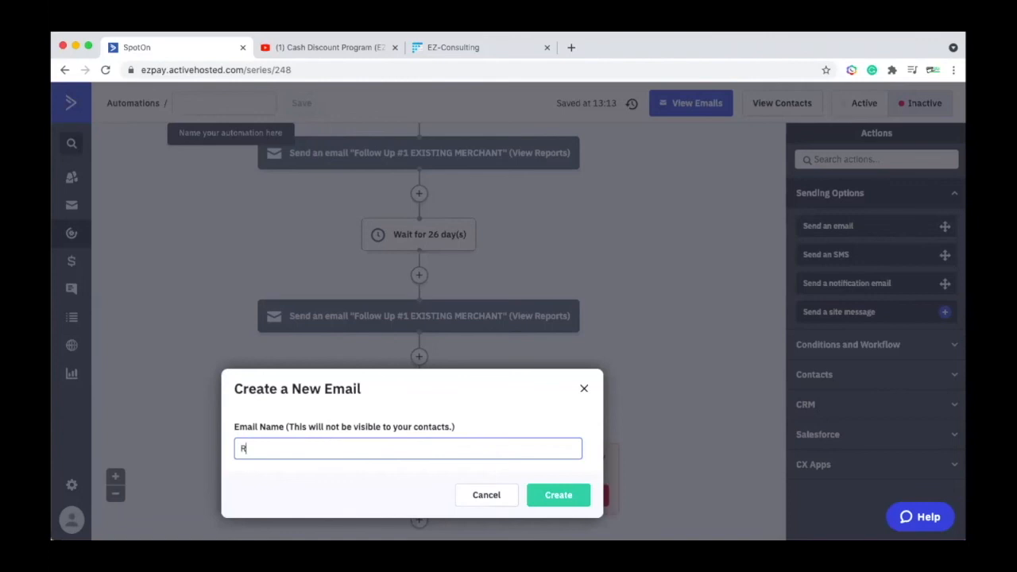
pyautogui.click(562, 496)
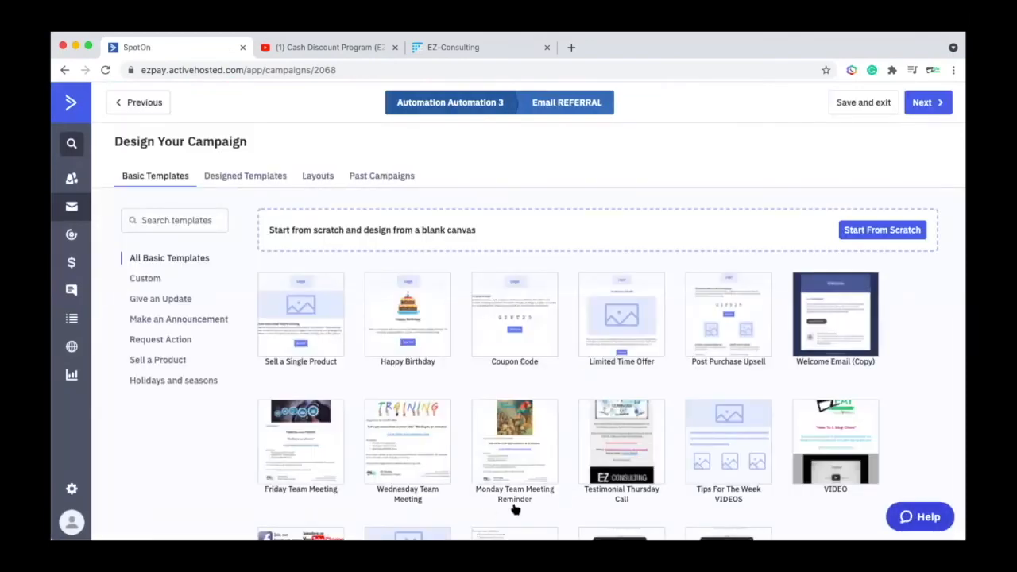
# - Build the REFERRAL email from the Personal Email (Copy) template with the subject "REFERRAL EMAILS" and finish it
pyautogui.scroll(-3, 458, 469)
pyautogui.scroll(-2, 458, 472)
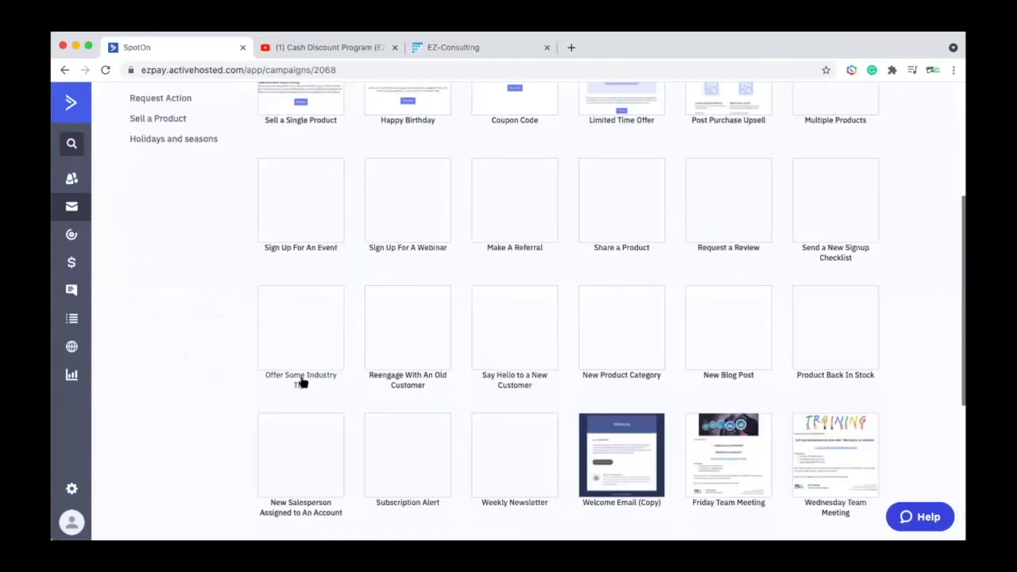
pyautogui.scroll(-5, 461, 430)
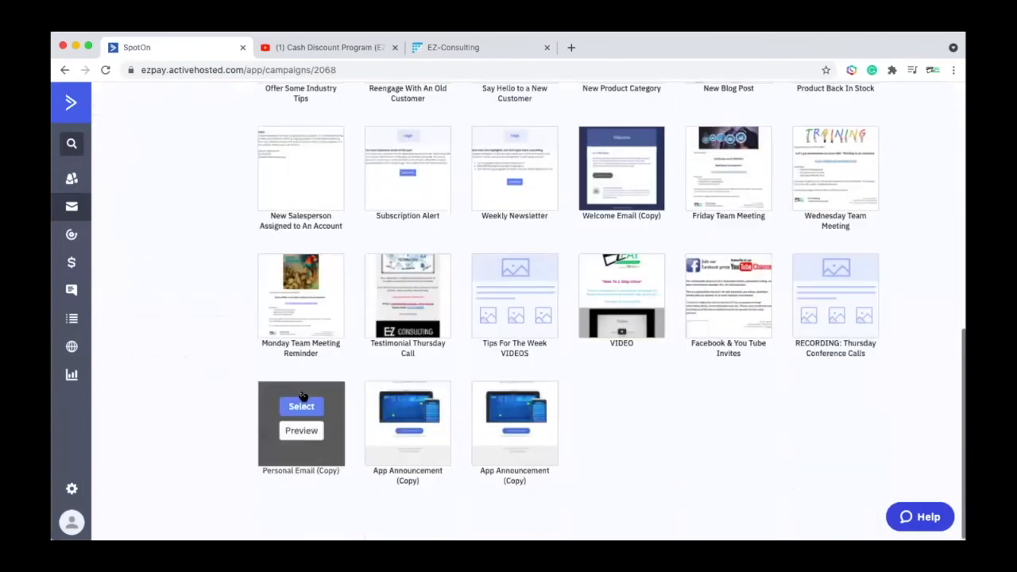
pyautogui.click(303, 406)
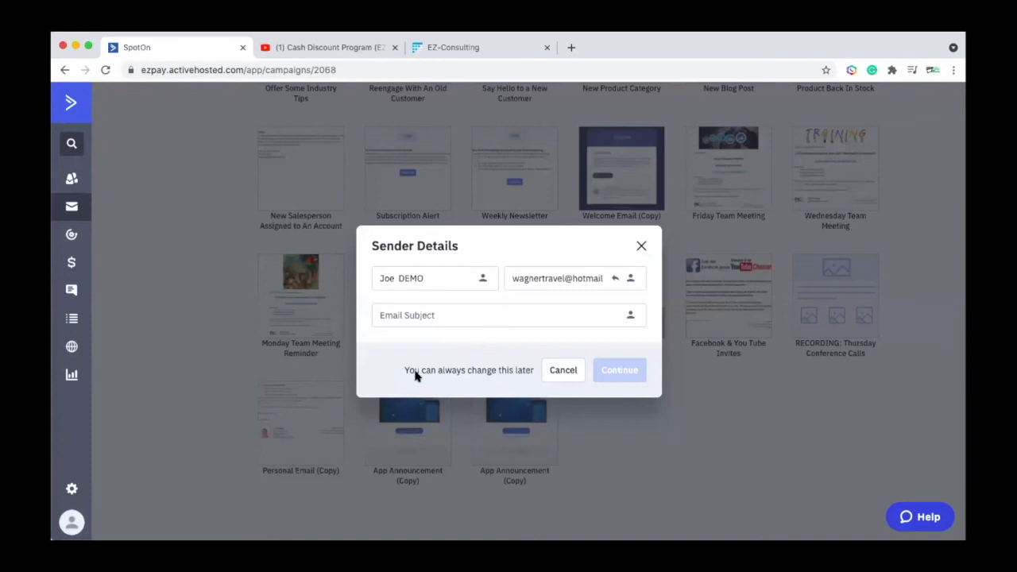
pyautogui.click(449, 315)
pyautogui.write('REFERRAL EMAILS')
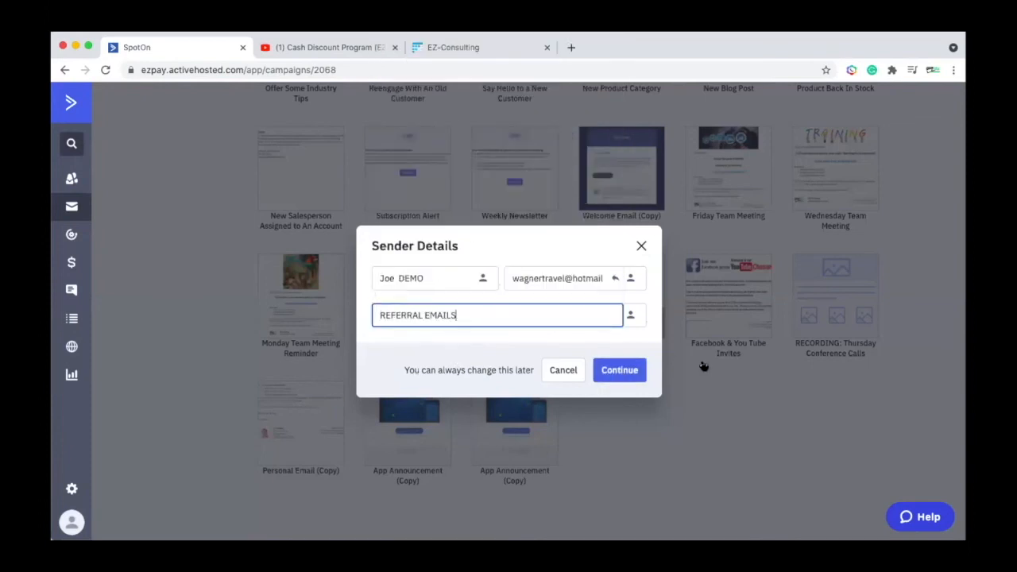
pyautogui.click(625, 368)
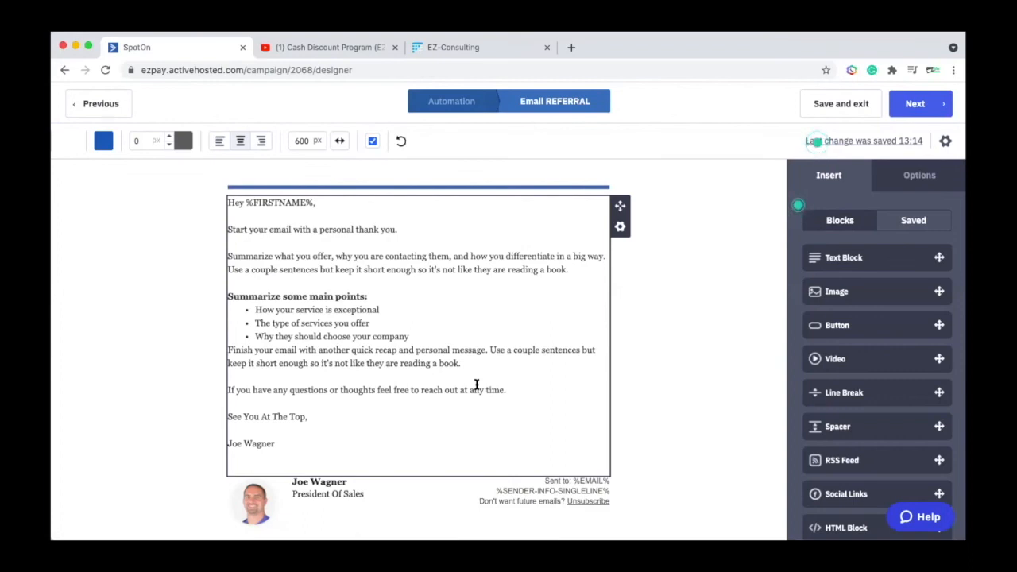
pyautogui.click(917, 110)
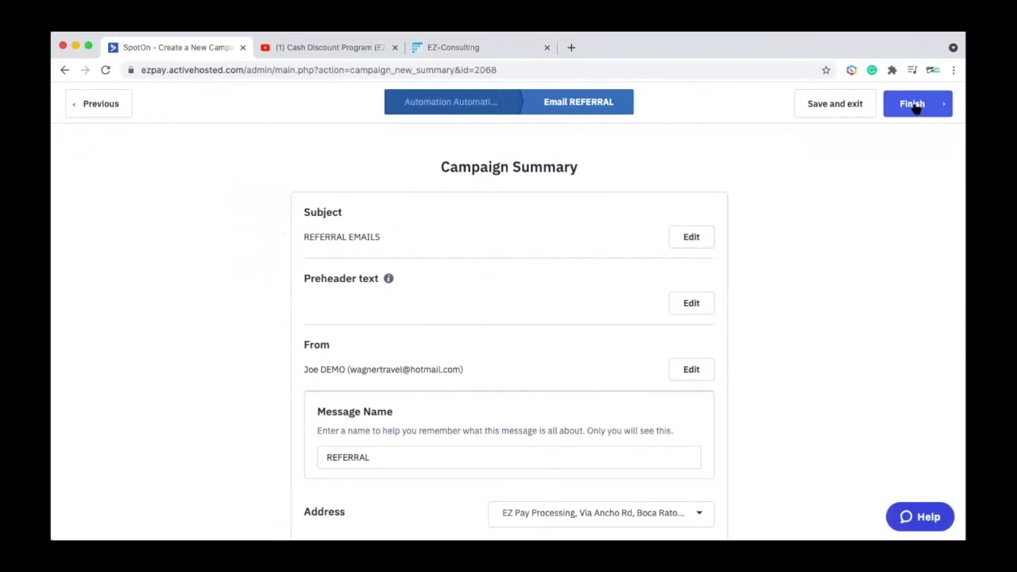
pyautogui.click(913, 106)
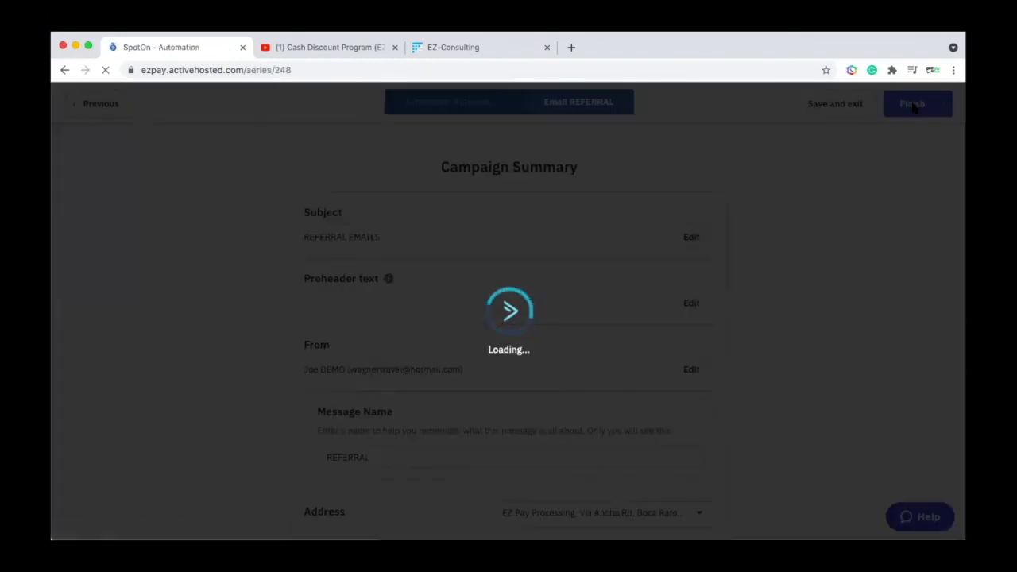
# - Name the automation CLIENTS, save the name and set the automation to active
pyautogui.click(205, 101)
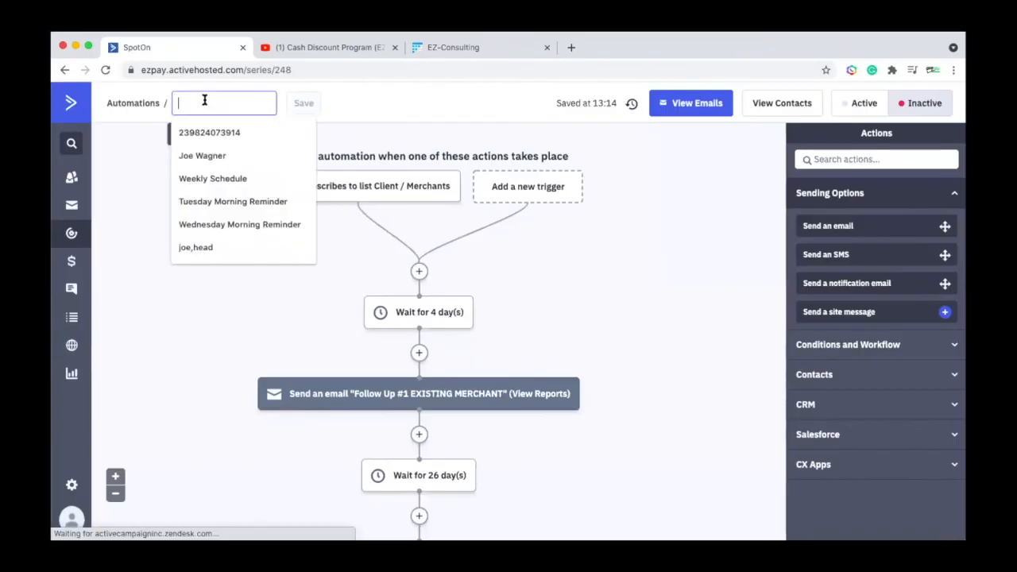
pyautogui.write('CLIENTS')
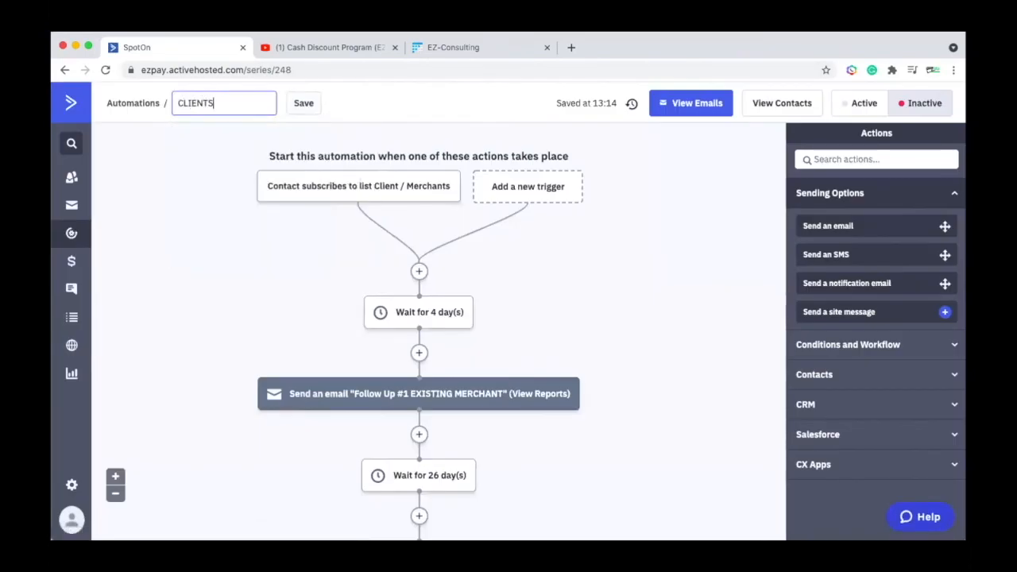
pyautogui.click(304, 103)
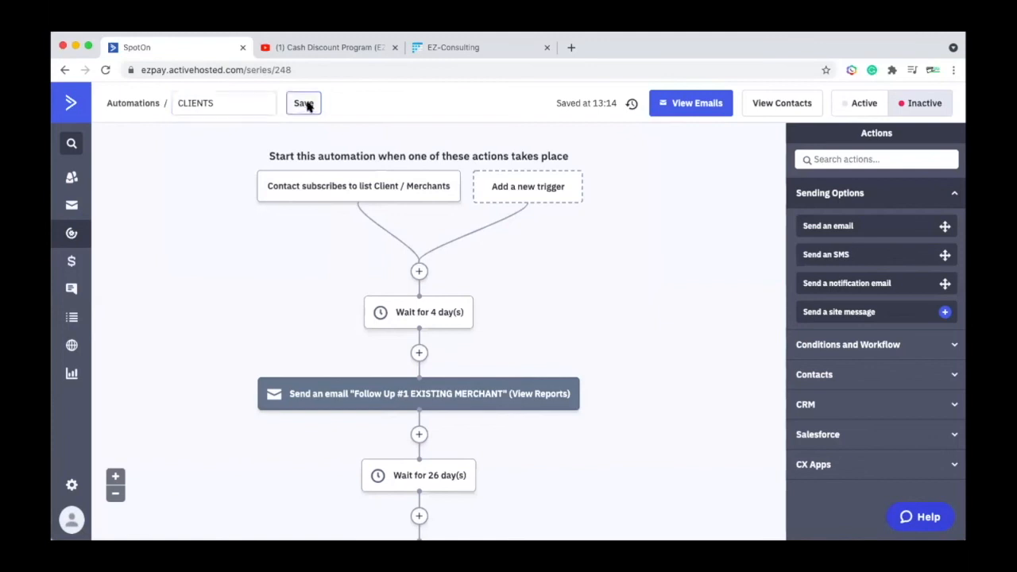
pyautogui.click(863, 103)
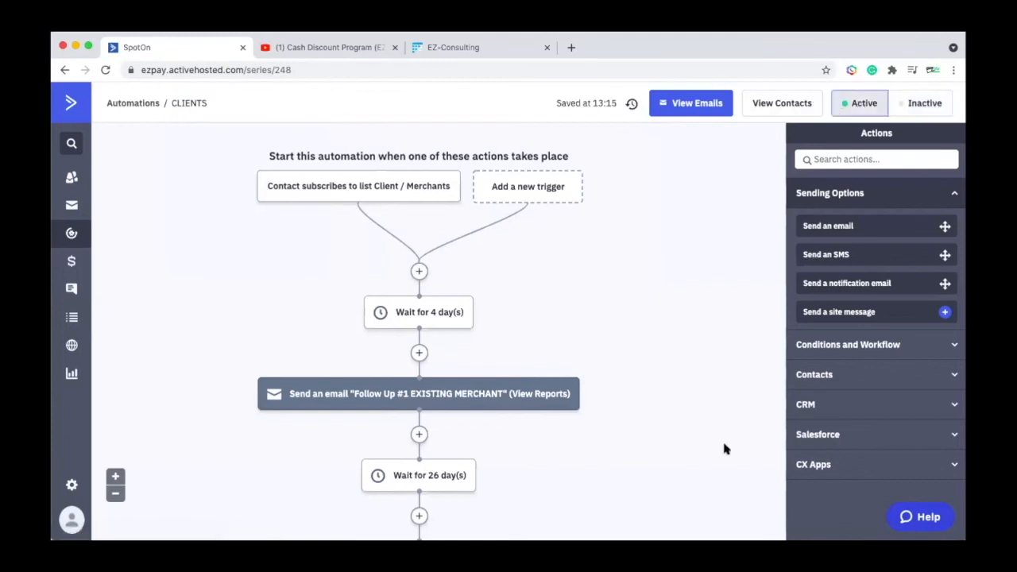
pyautogui.scroll(-2, 724, 449)
pyautogui.scroll(2, 704, 315)
pyautogui.scroll(-2, 702, 316)
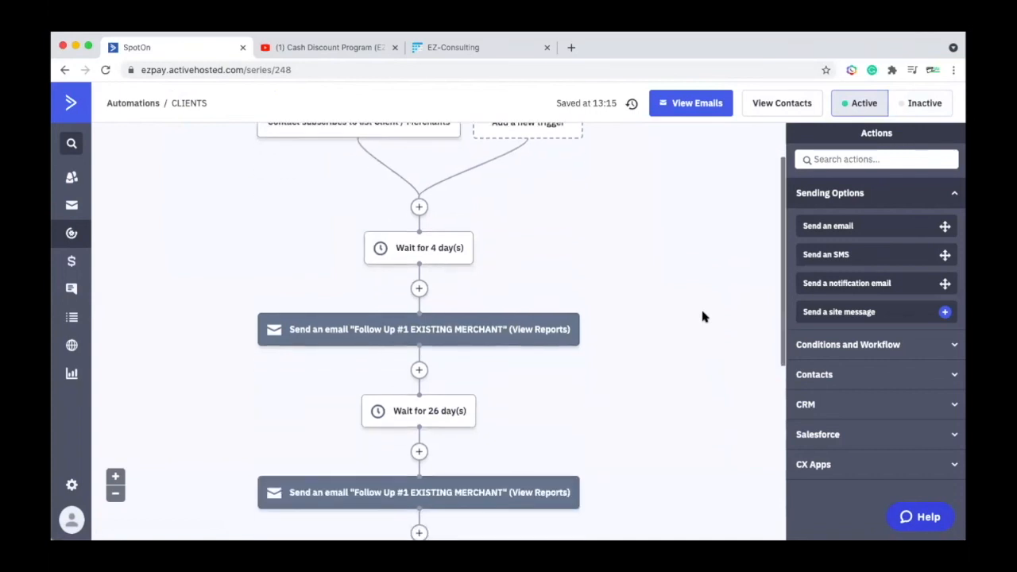
pyautogui.scroll(1, 702, 316)
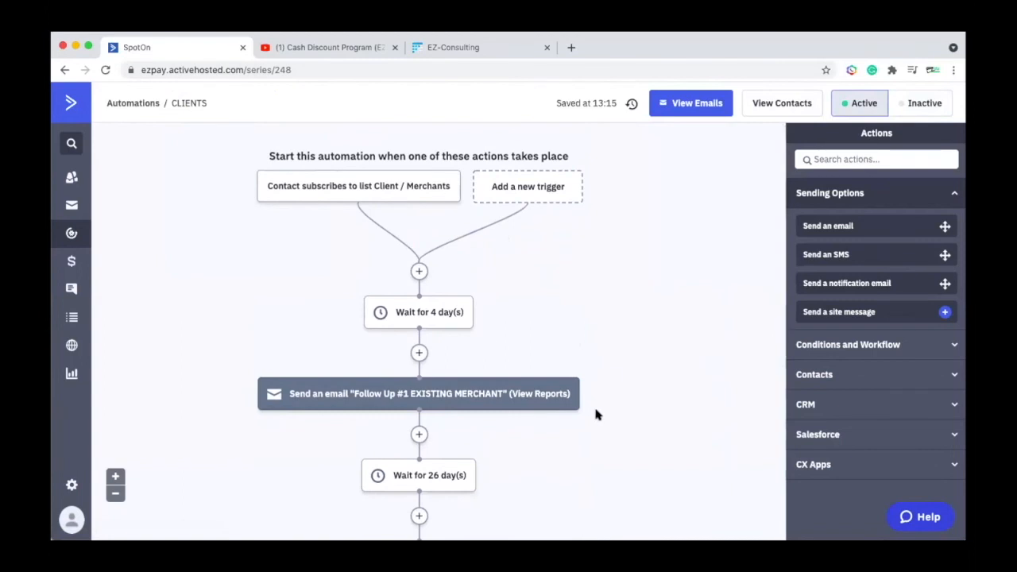
# - Review the CLIENTS automation's sequence through the REFERRAL email, and open the overview of all automations to check the list
pyautogui.scroll(-2, 596, 413)
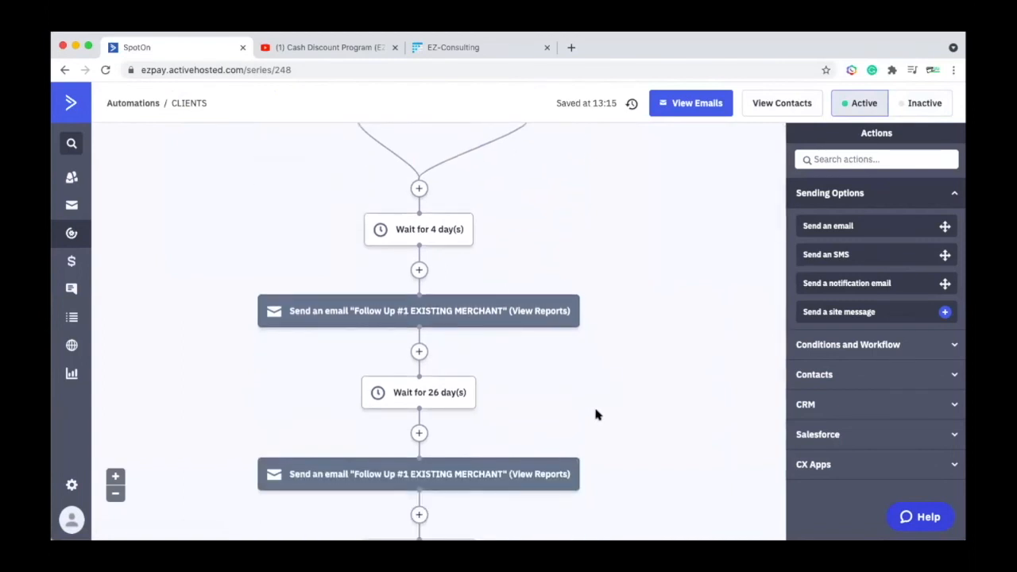
pyautogui.scroll(-4, 598, 414)
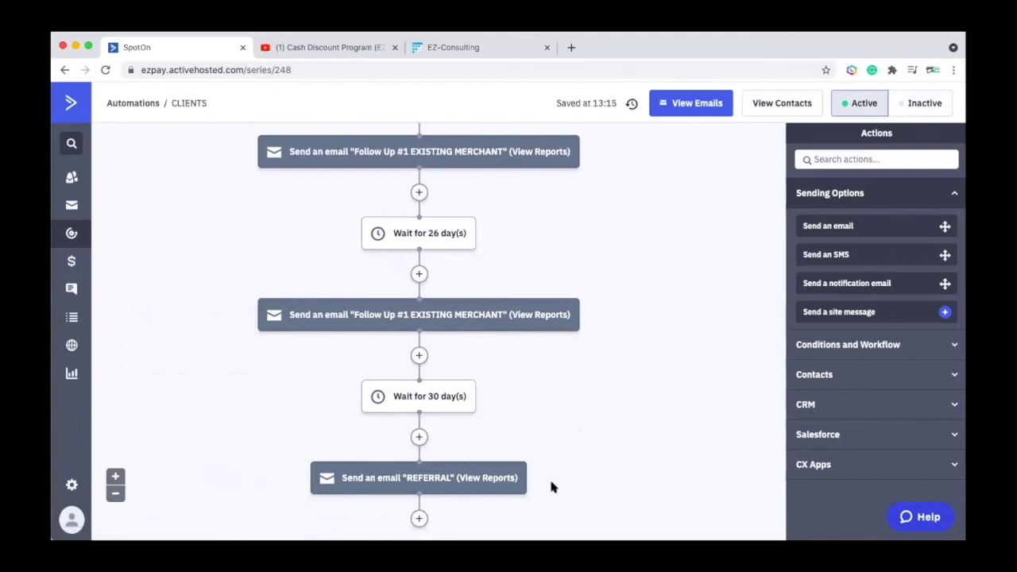
pyautogui.scroll(-4, 553, 486)
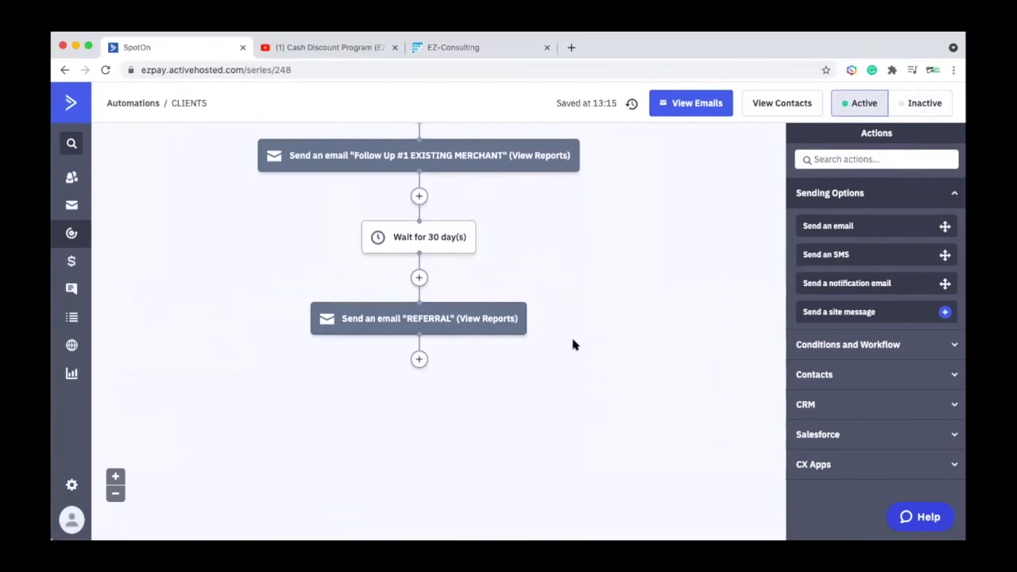
pyautogui.scroll(2, 572, 347)
pyautogui.scroll(5, 675, 400)
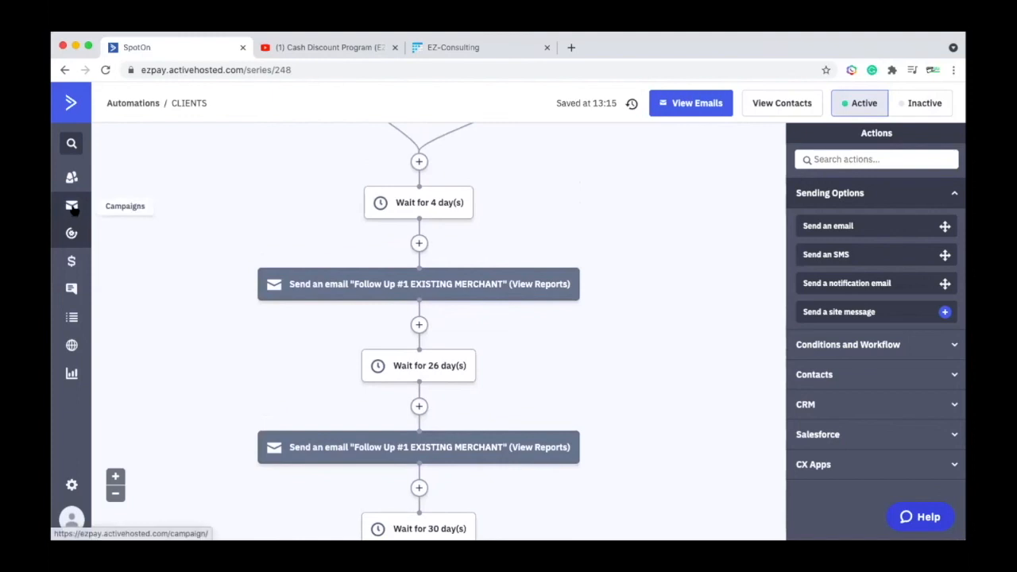
pyautogui.click(70, 233)
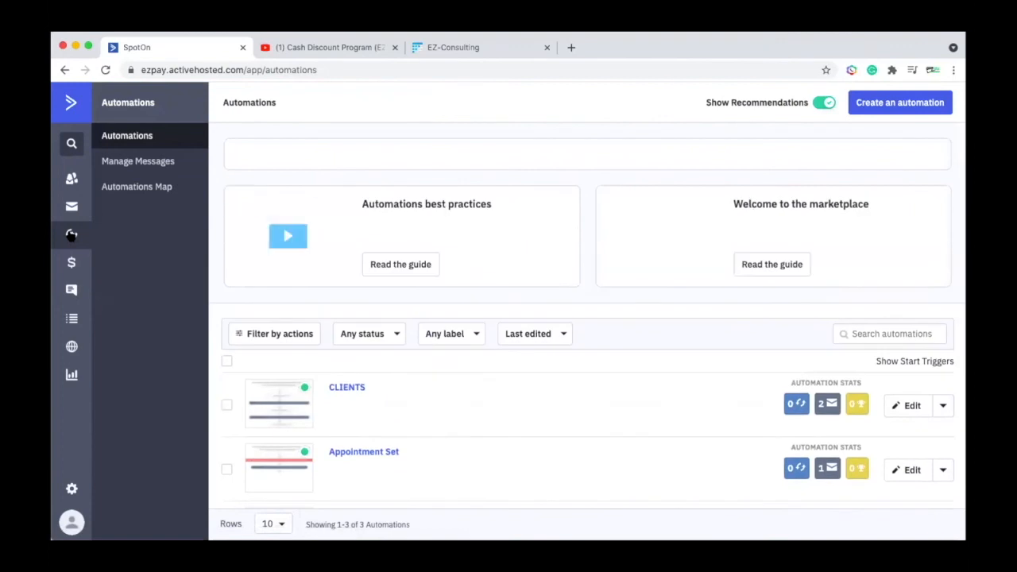
pyautogui.scroll(-2, 217, 395)
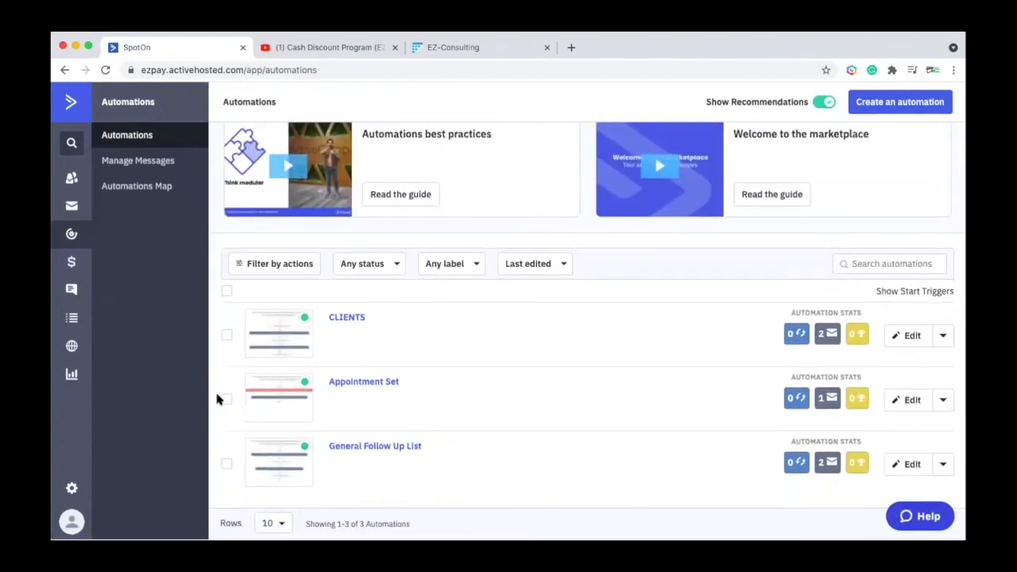